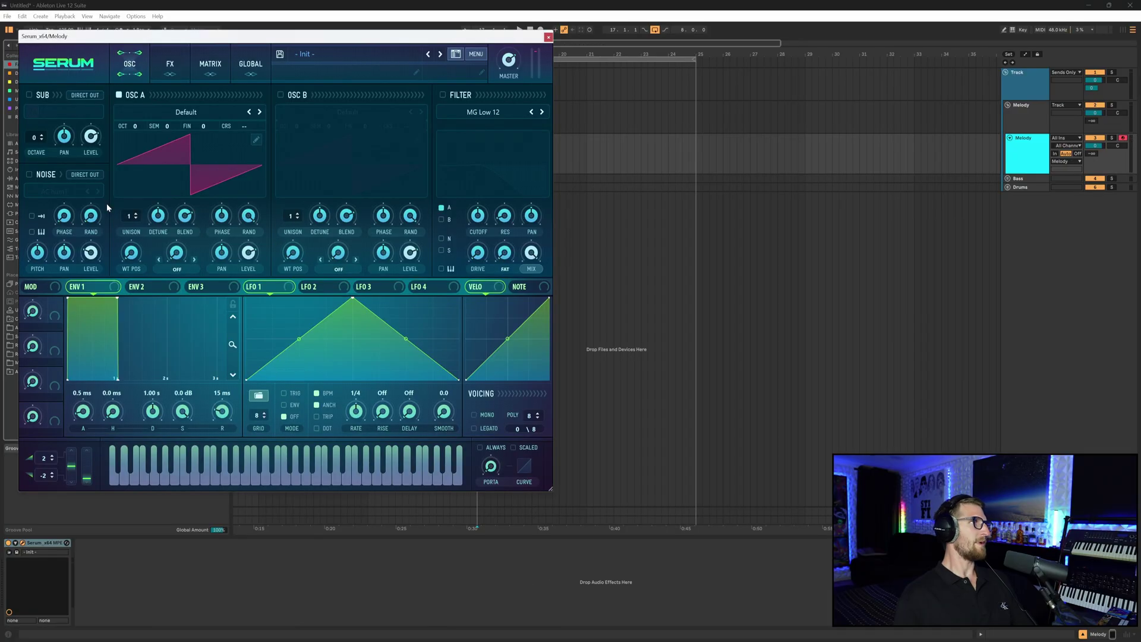
Step: Close the Serum window and insert an empty eight-bar MIDI clip on the Melody track across bars 17 to 24
drag(355, 39, 605, 59)
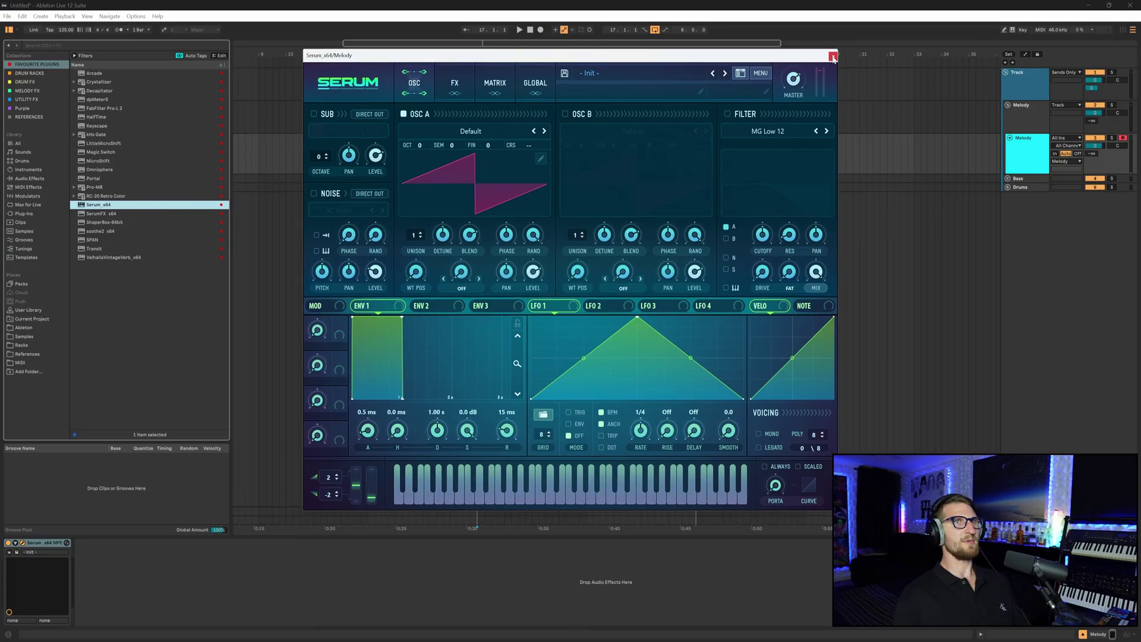
click(833, 57)
click(474, 154)
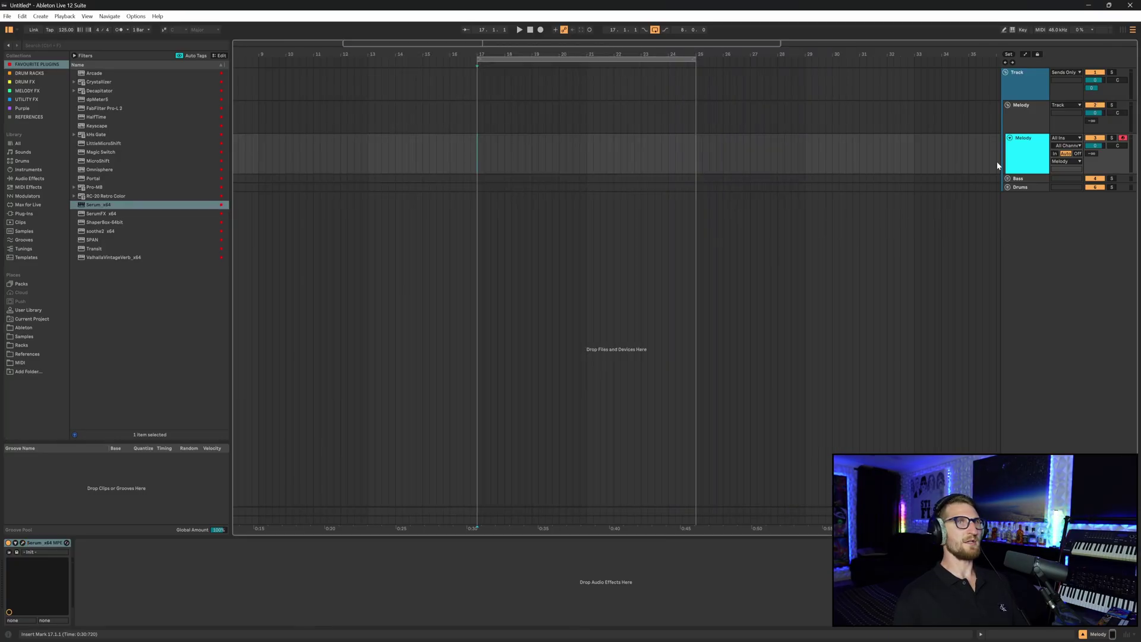
scroll(543, 155, right, 1)
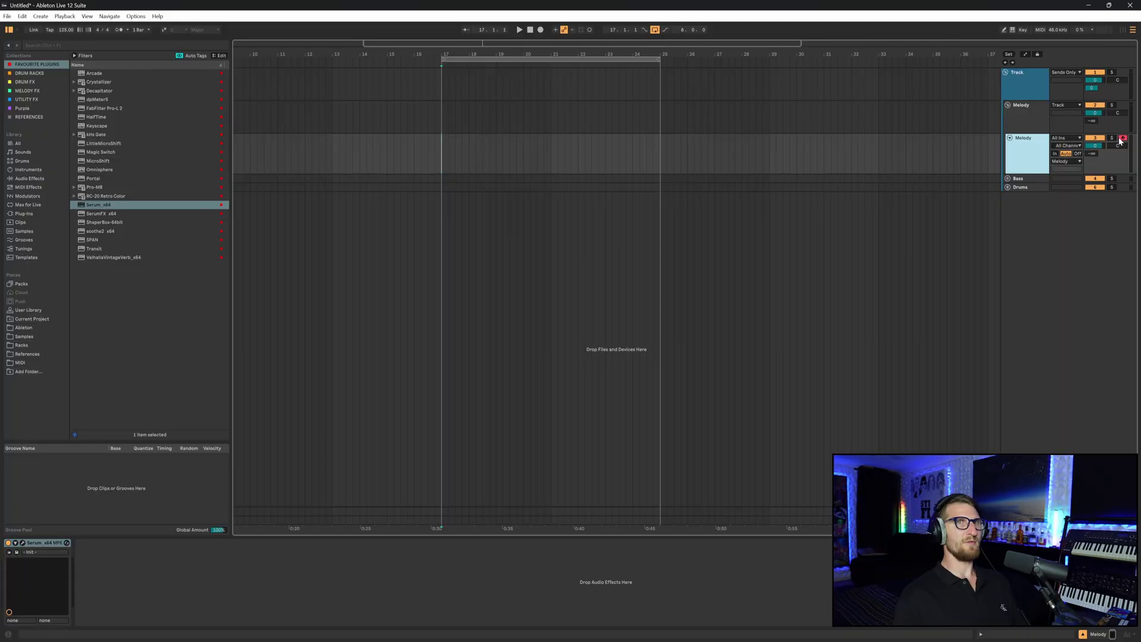
click(1030, 150)
click(447, 152)
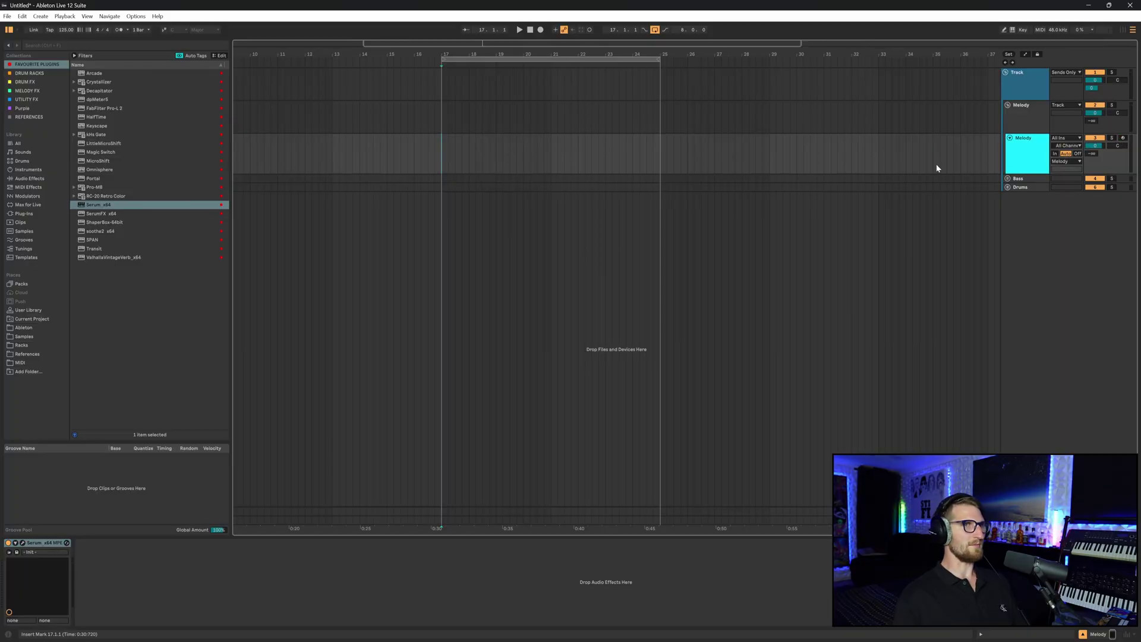
drag(439, 157, 656, 160)
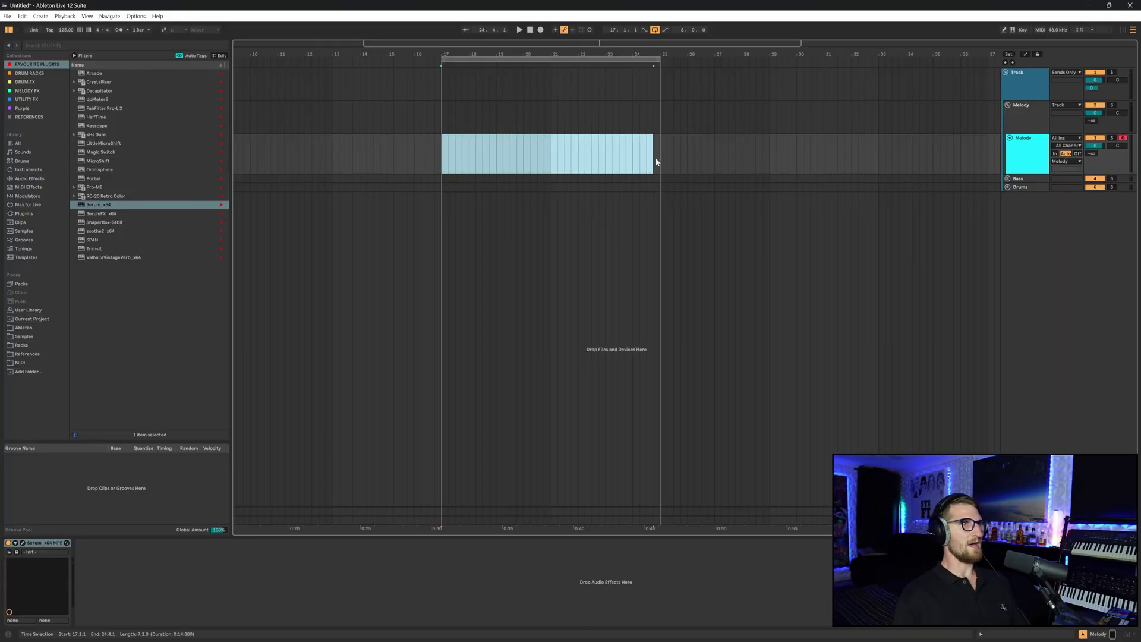
key(ctrl+shift+m)
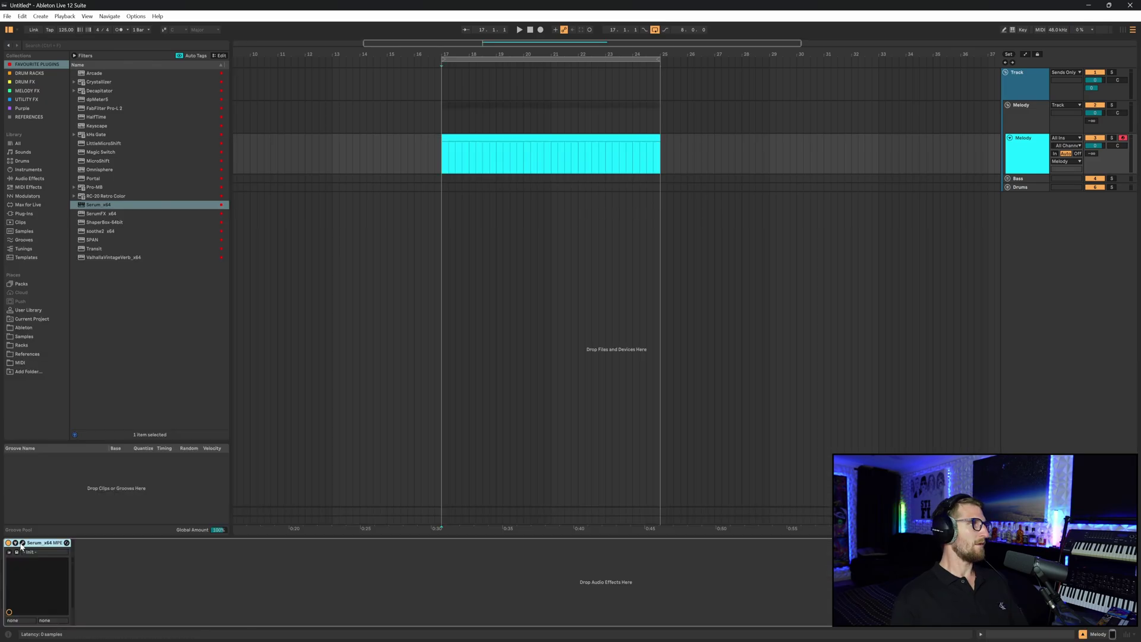
Step: Load the 28 Gator preset in Serum from My Presets, Synth, folder 01, and close the plugin window
key(ctrl+alt+p)
drag(563, 57, 553, 61)
click(600, 76)
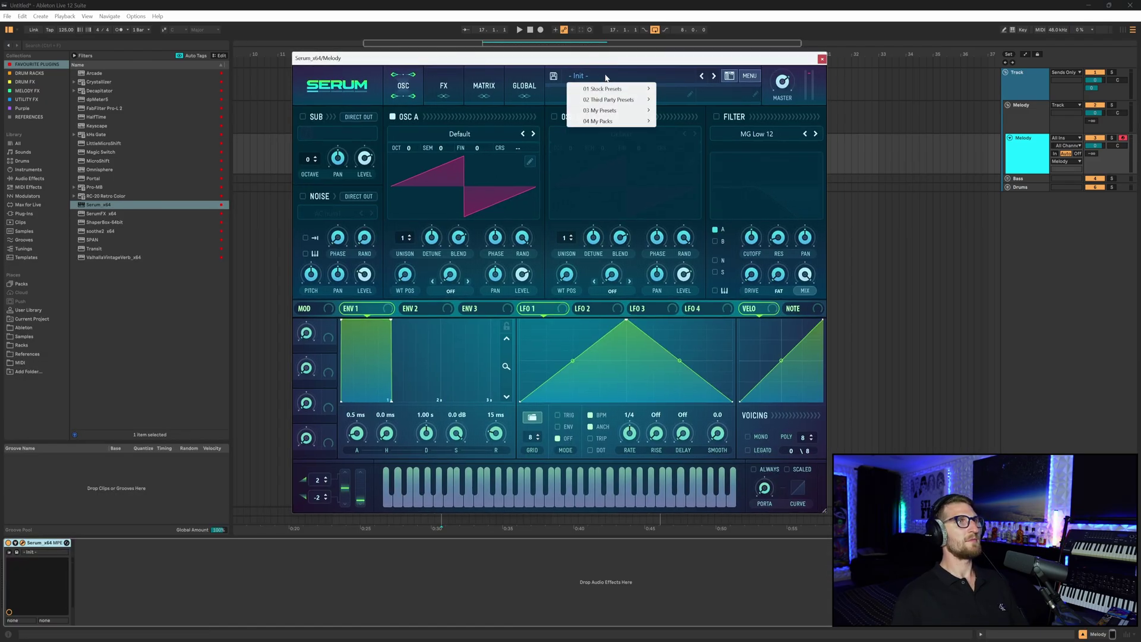
mouse_move(612, 110)
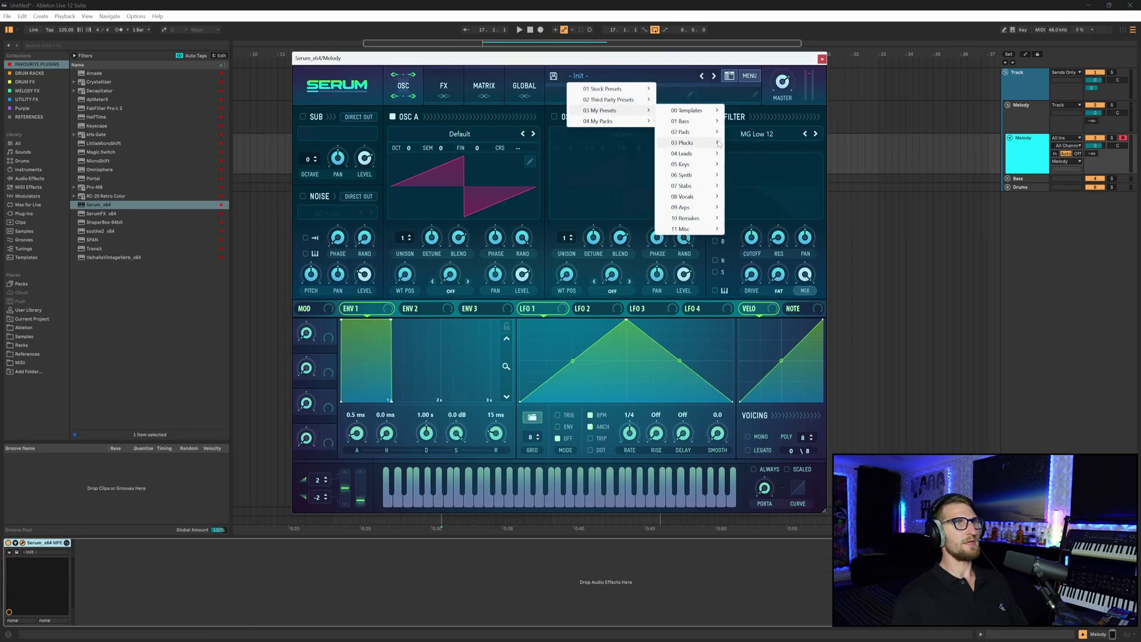
mouse_move(696, 175)
mouse_move(756, 179)
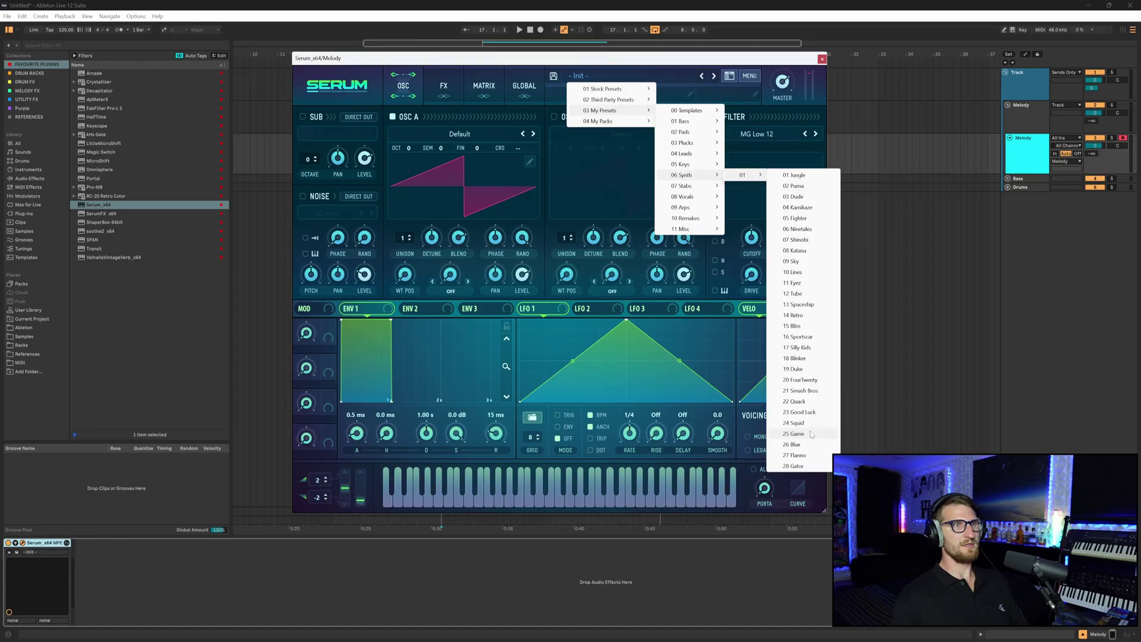
click(797, 466)
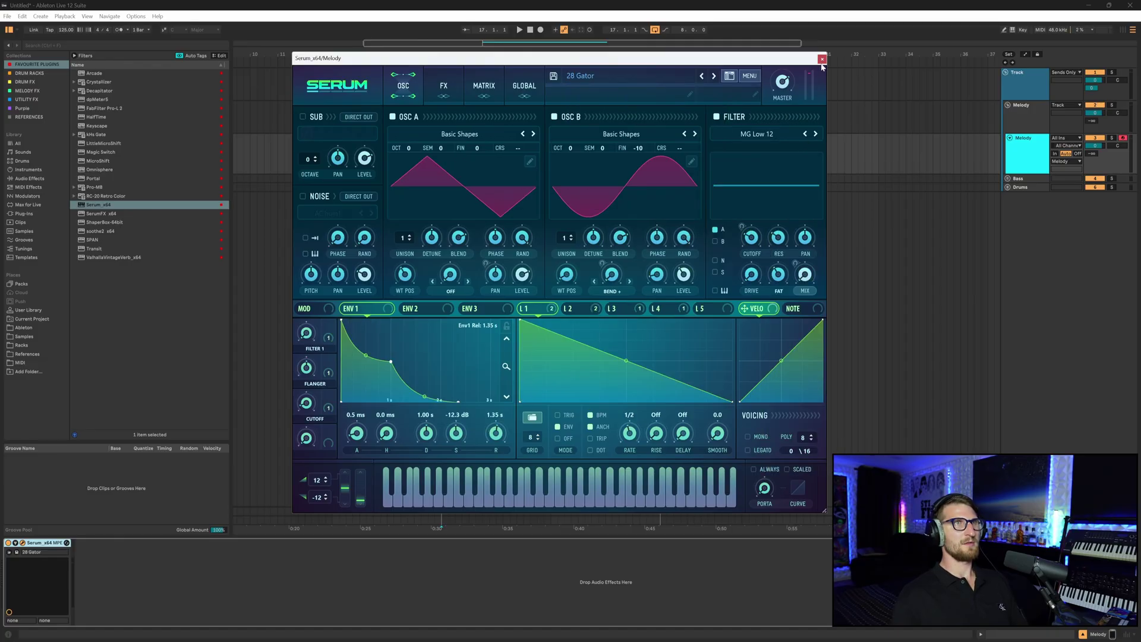
click(822, 58)
Step: Open the new MIDI clip for editing and set its scale to F Minor
double_click(630, 140)
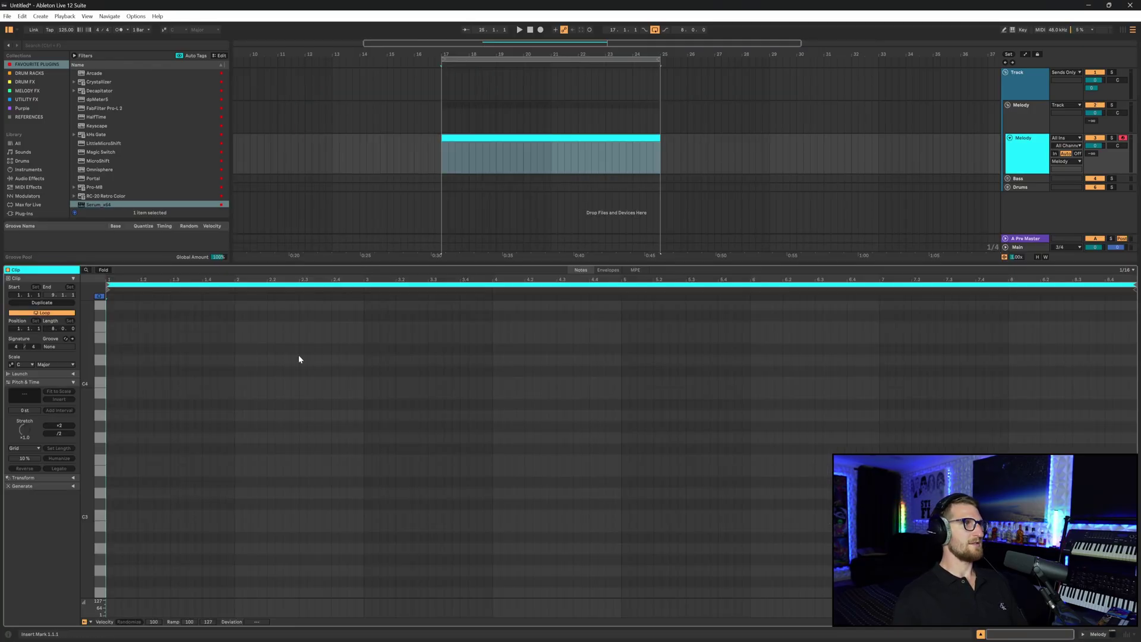
click(22, 364)
click(24, 403)
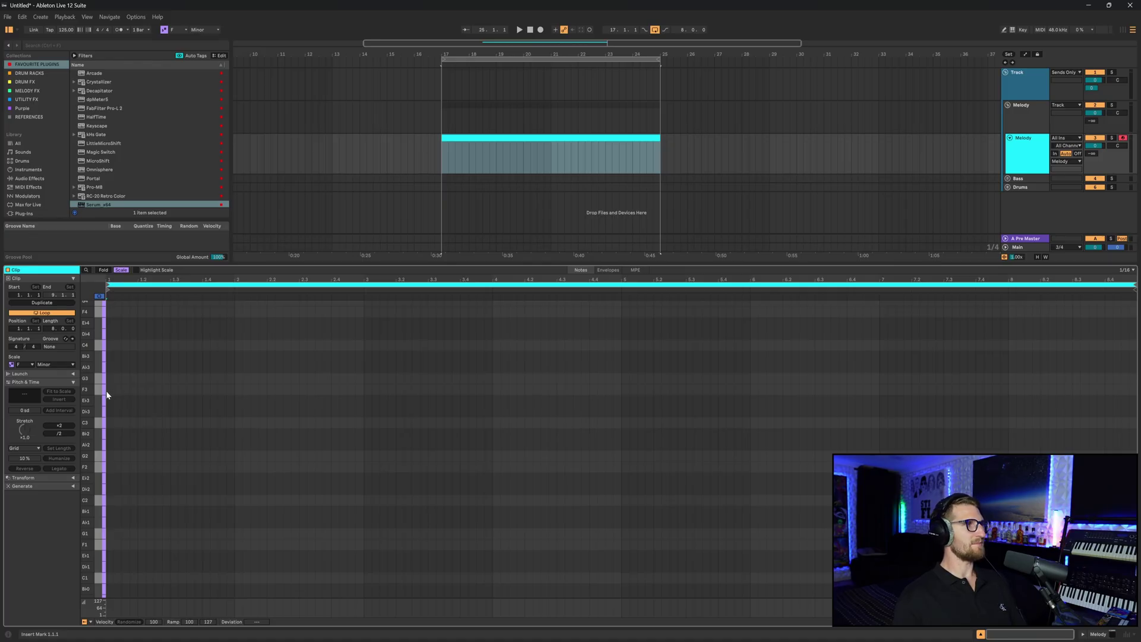
Step: In the clip's first beat, write a one-beat F3 note with short A♭4, G4 and D♭4 notes above it
scroll(115, 393, up, 1)
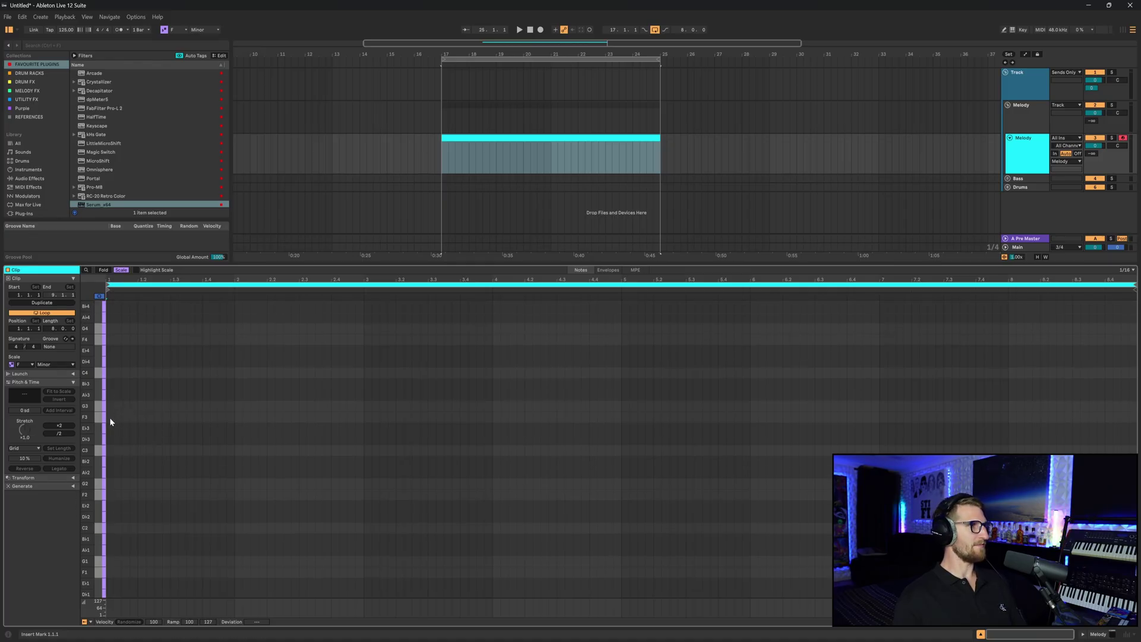
scroll(110, 422, up, 1)
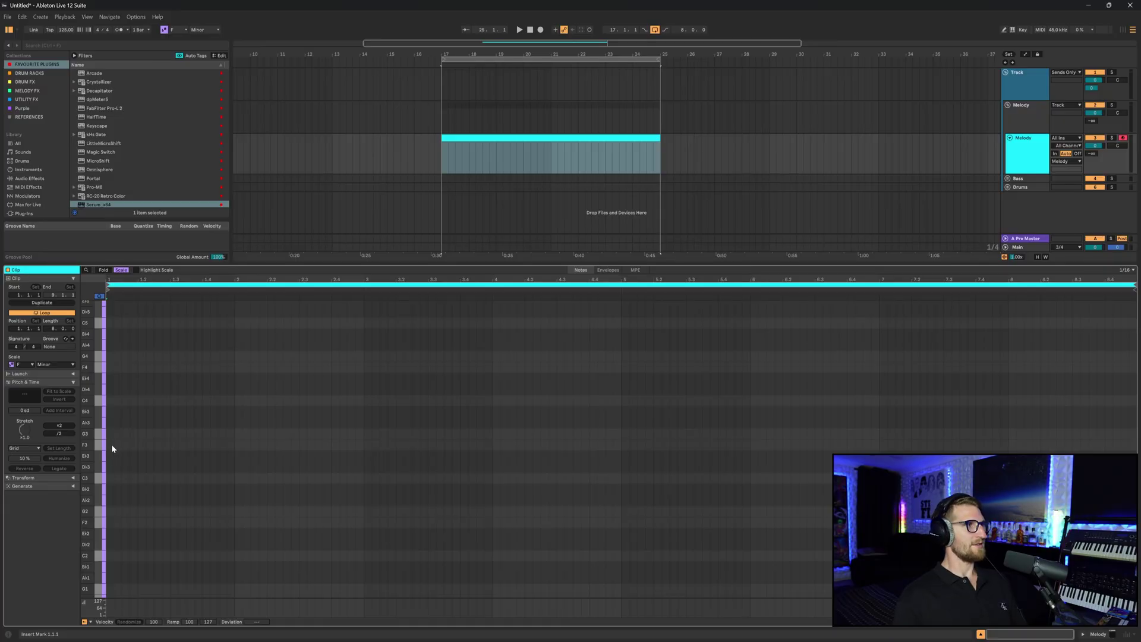
key(ctrl+shift+c)
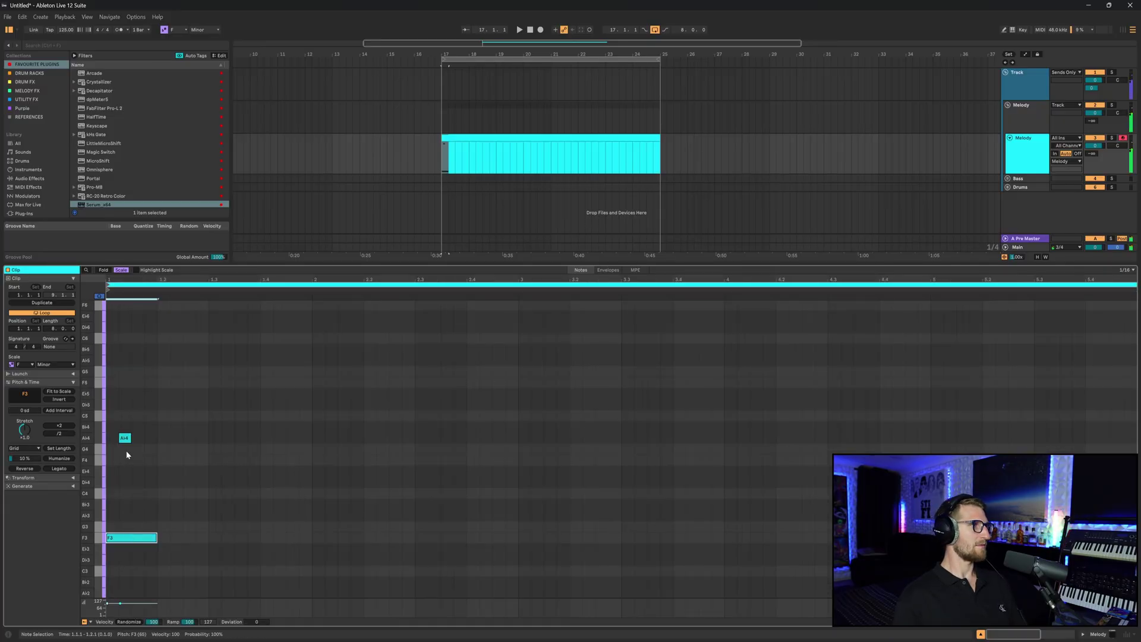
click(139, 452)
double_click(152, 482)
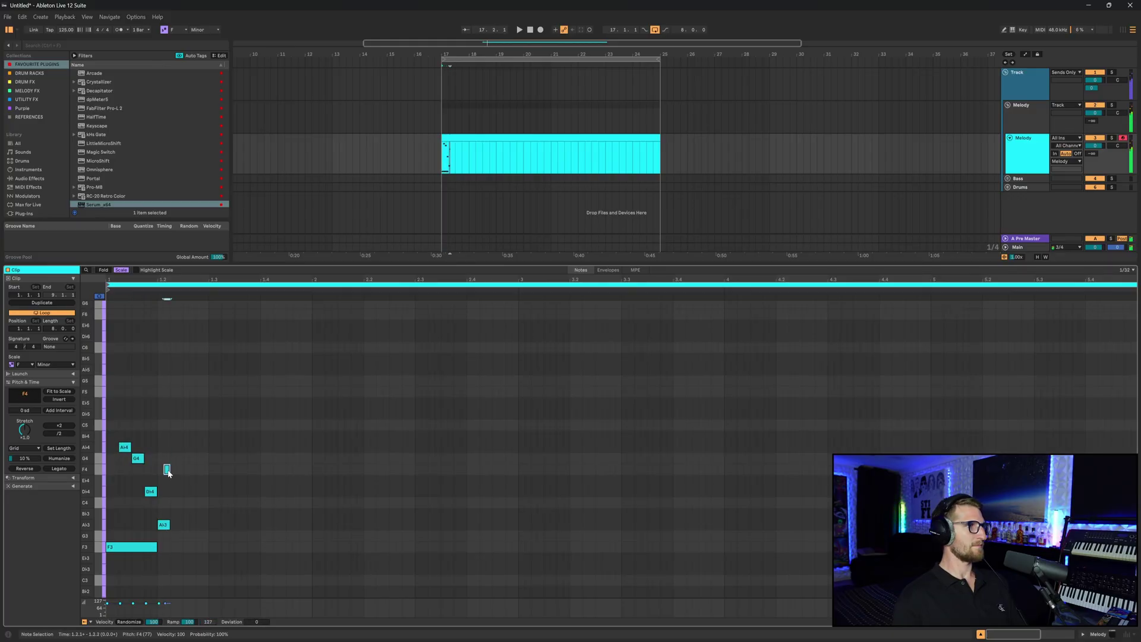
Step: Fill the second beat with short A♭3, F4, B♭3, A♭4 and B♭4 notes, and lower the first beat's D♭4 to C4
double_click(173, 514)
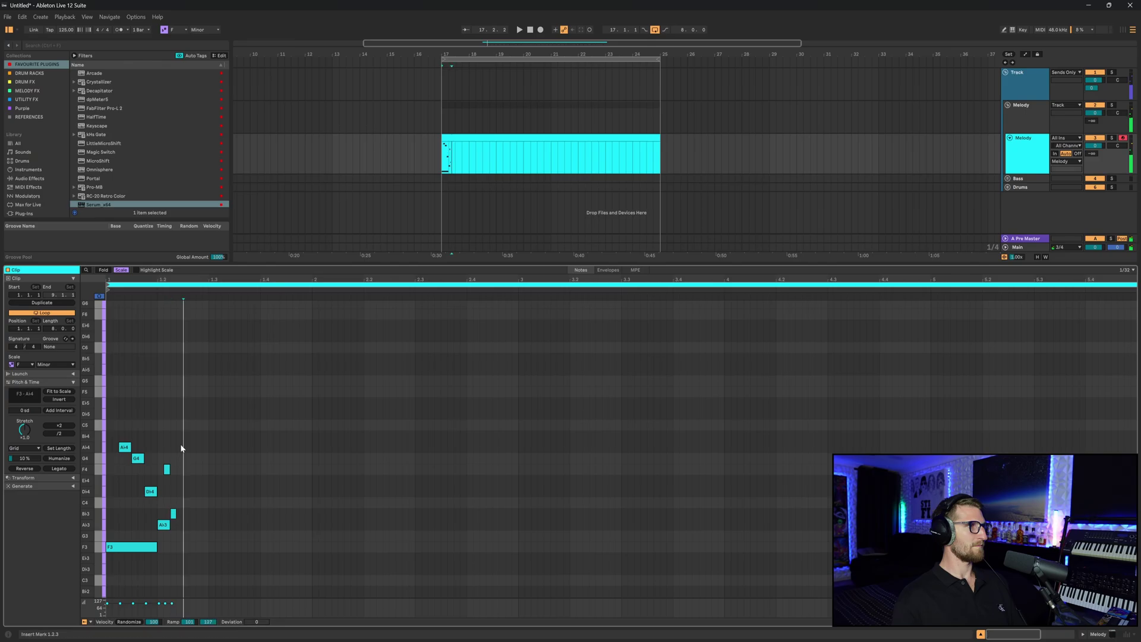
double_click(180, 447)
click(189, 477)
key(space)
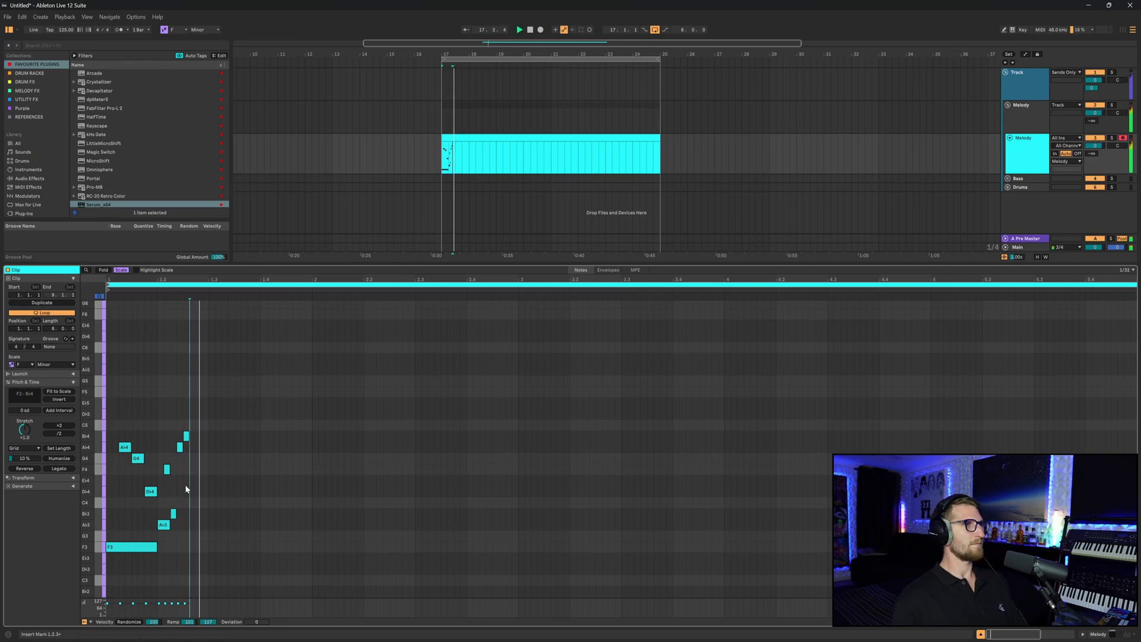
key(alt+Left)
key(Down)
Step: Duplicate the second-beat run further along bar 1, raise the copy one octave, and play the result
drag(209, 526, 160, 424)
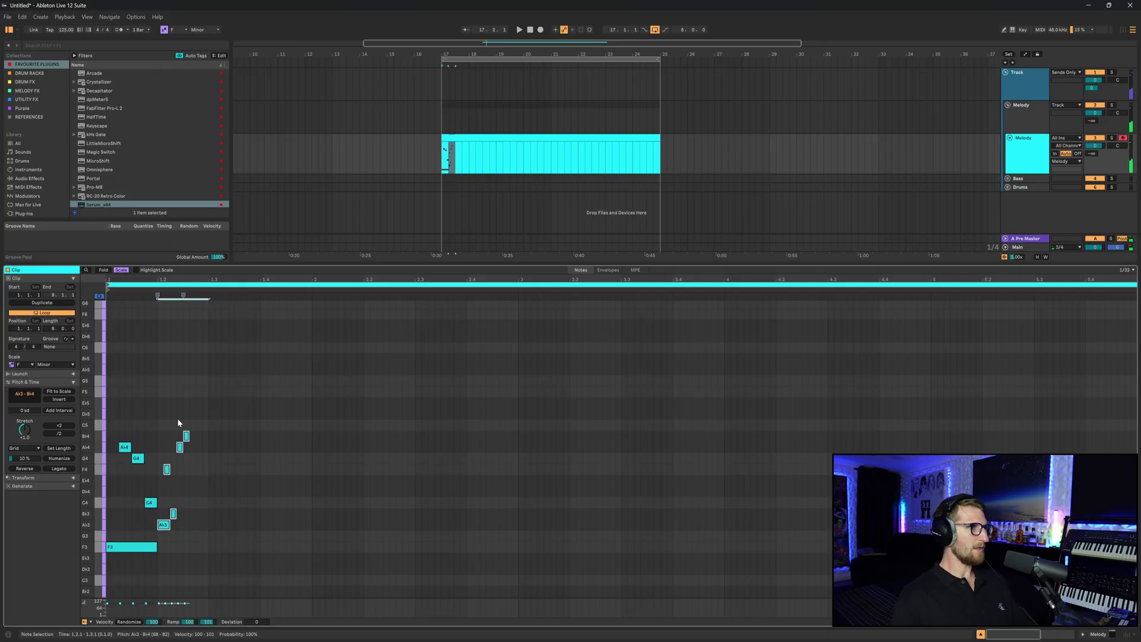
key(ctrl+d)
key(shift+Up)
click(261, 364)
key(space)
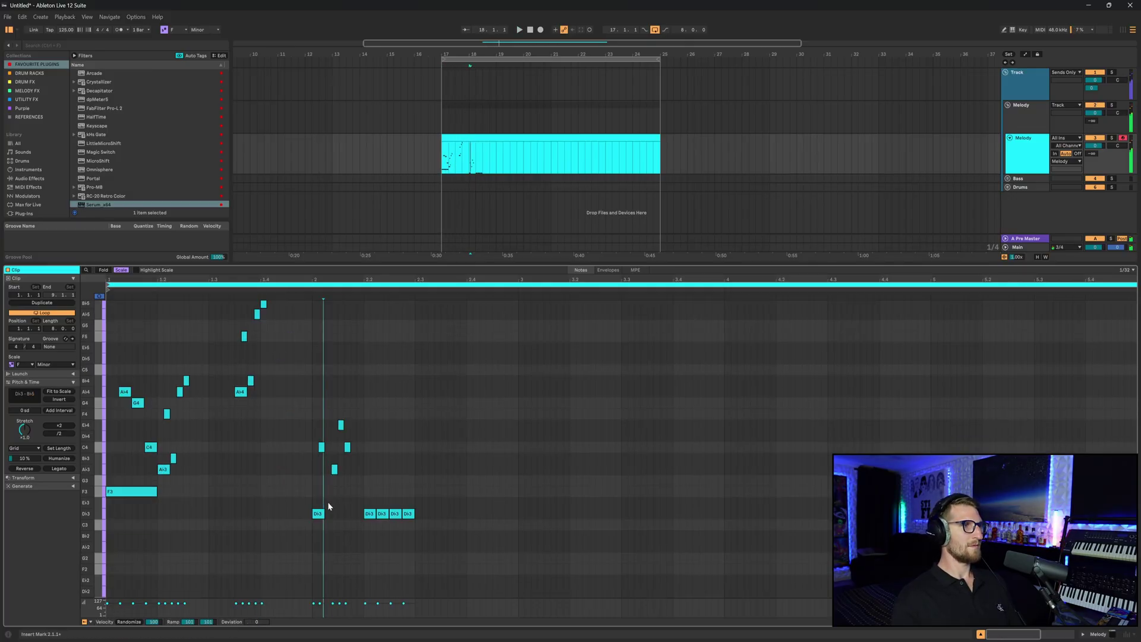
Step: Add E♭3, F3 and G3 to the run opening bar 2, play it, and delete the repeated D♭3 notes after it
click(328, 503)
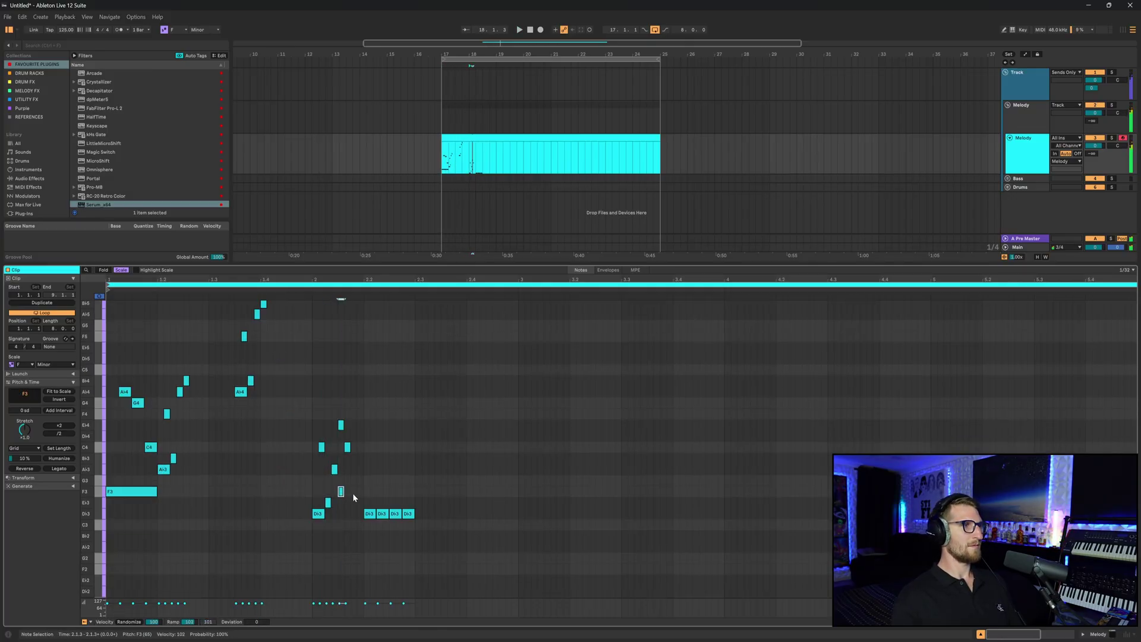
drag(341, 492, 351, 481)
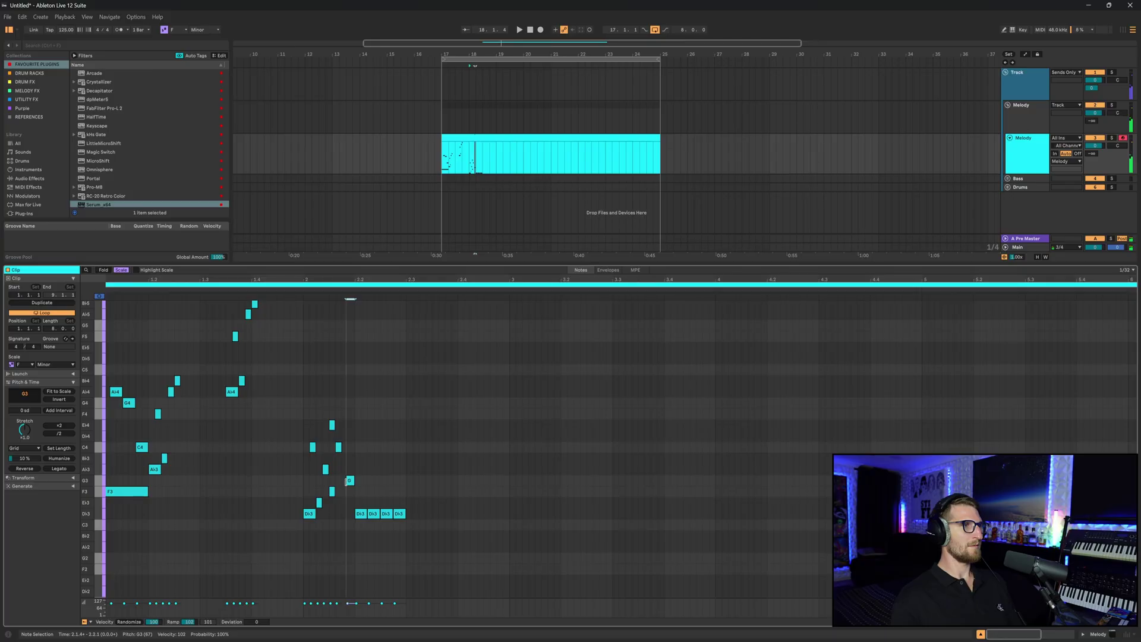
click(347, 501)
key(space)
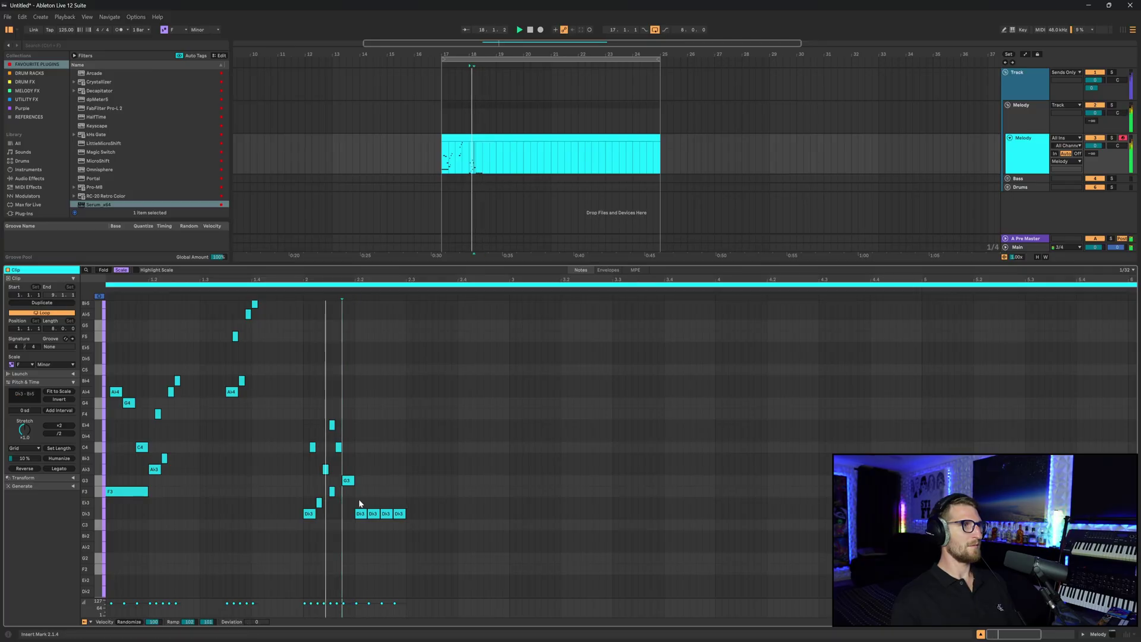
key(ctrl+z)
key(space)
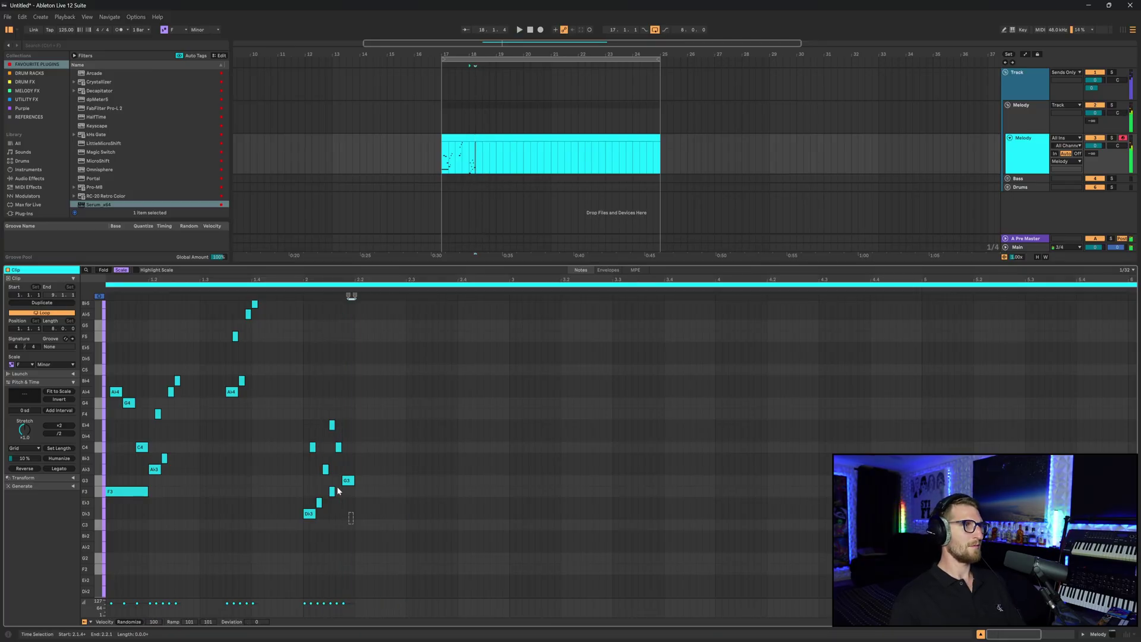
Step: Copy the first-beat run of bar 2 to the second beat and raise the copy one octave
drag(353, 523, 302, 406)
drag(312, 519, 362, 515)
key(shift+Up)
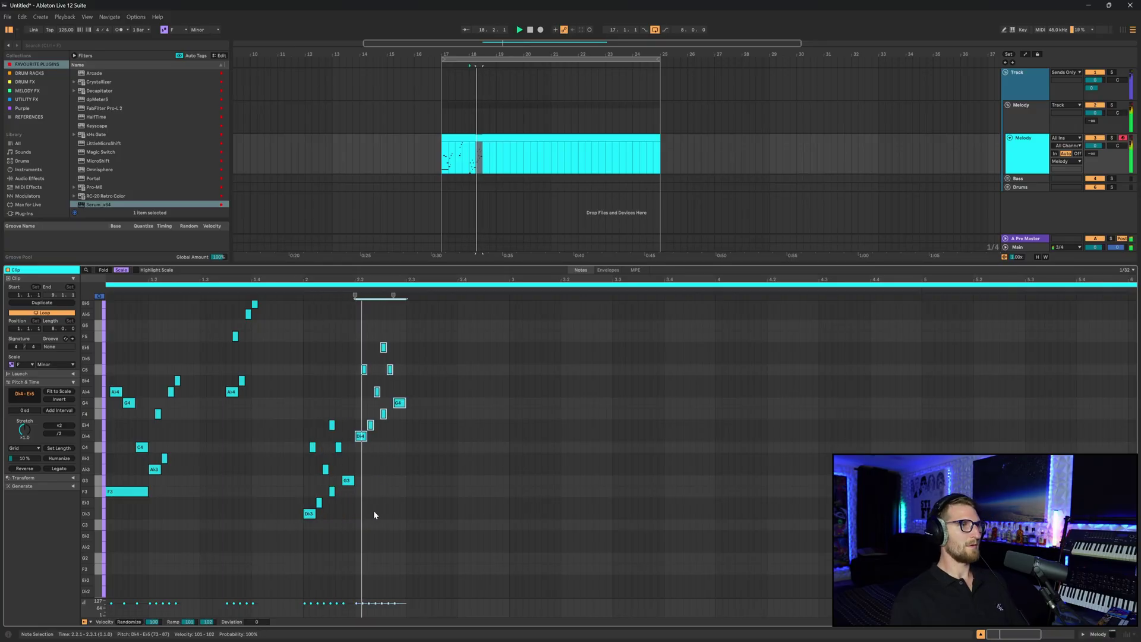
Step: Vary the copied run in bar 2 by starting it on D♭3 and ending it on A♭4, and play the phrase
click(358, 510)
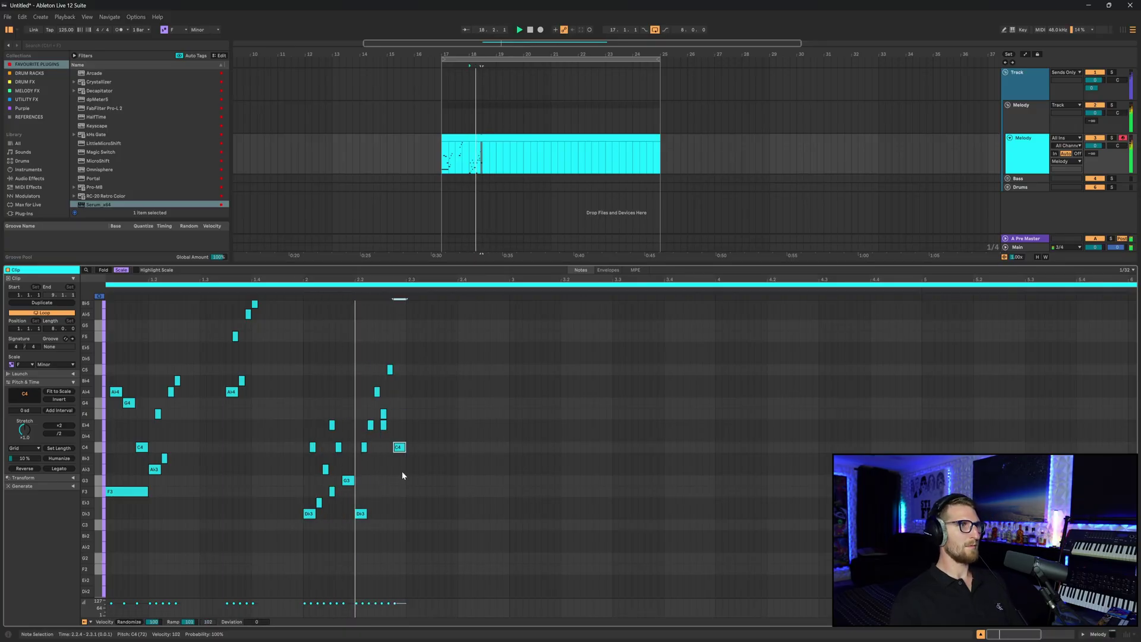
key(space)
key(Up)
key(Up)
key(Up)
key(Up)
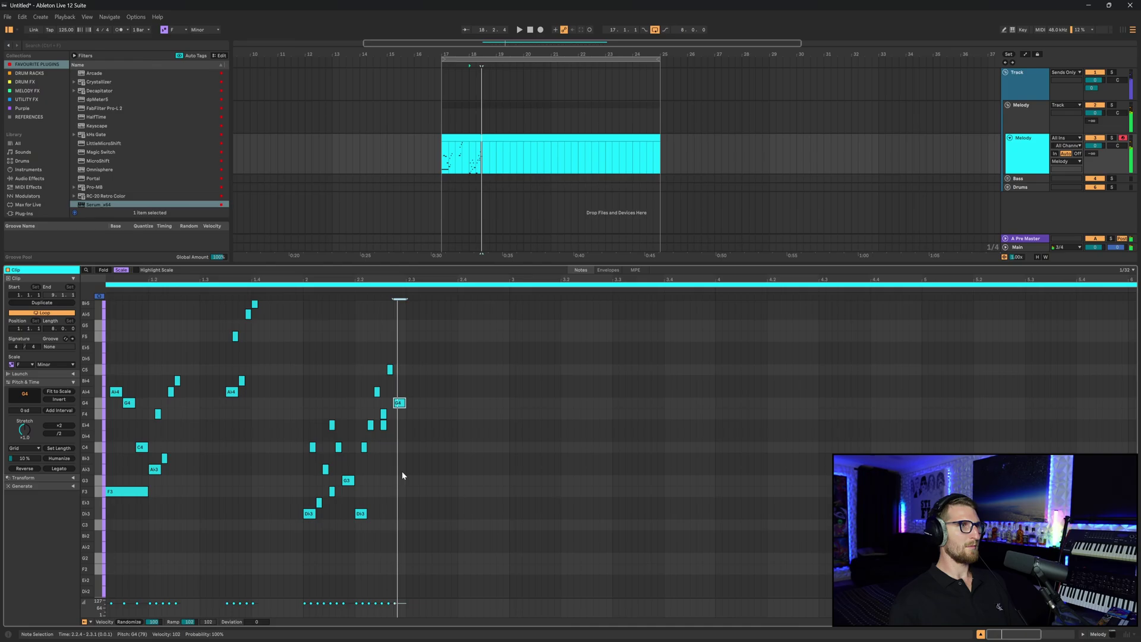
key(Up)
key(space)
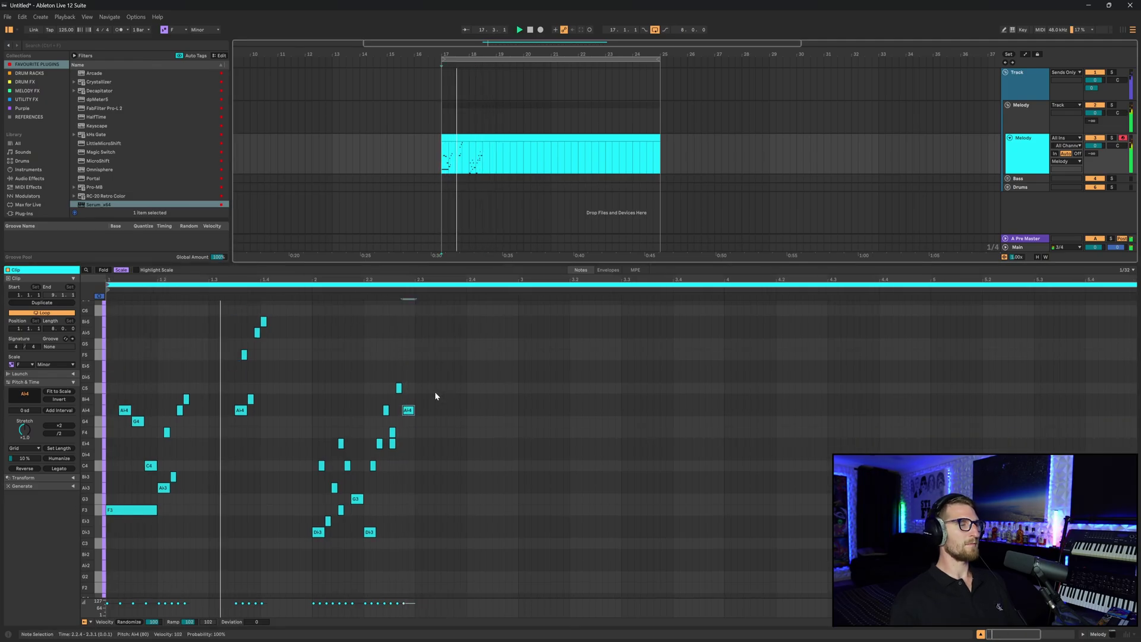
Step: Repeat the two-bar phrase from bar 3 of the clip, stretch the copy to double length, and play it
click(415, 354)
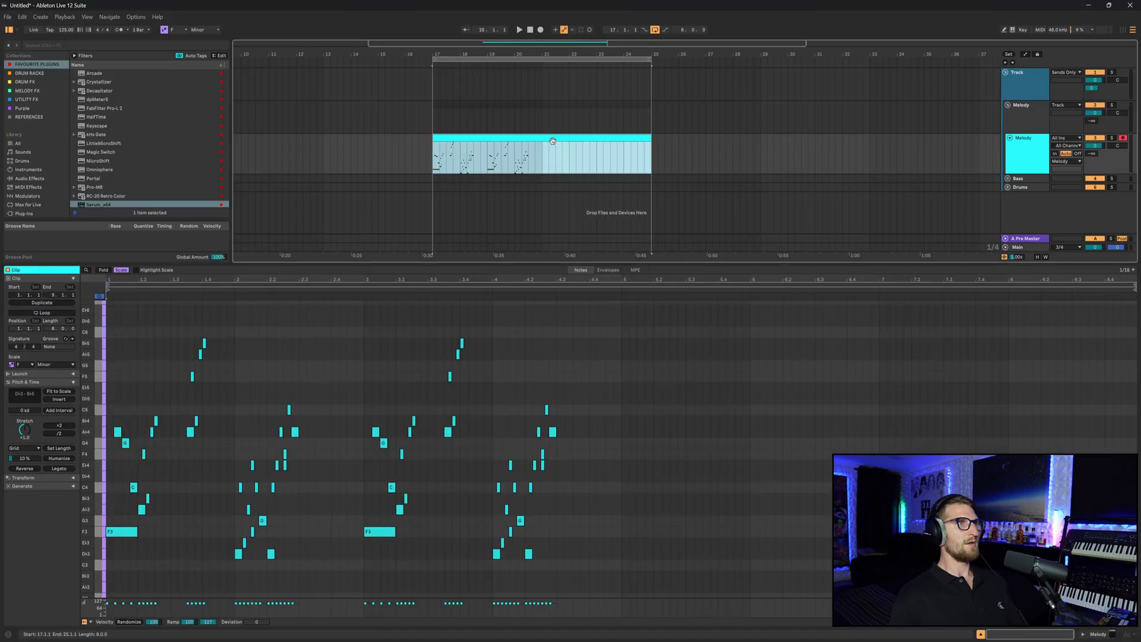
scroll(415, 410, down, 2)
drag(365, 313, 619, 554)
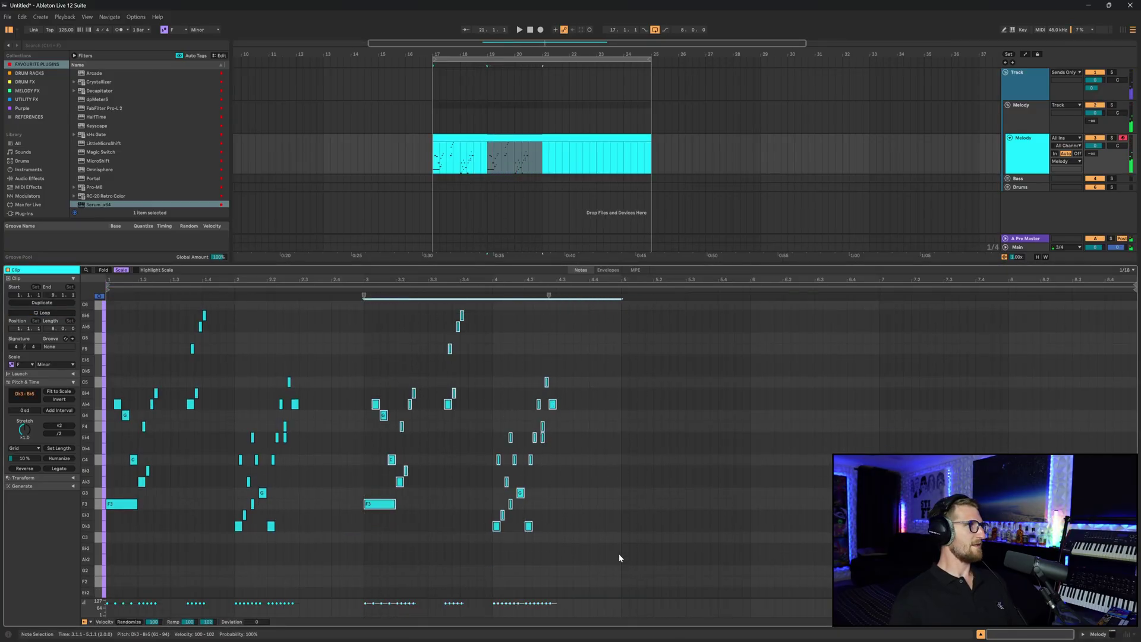
click(63, 433)
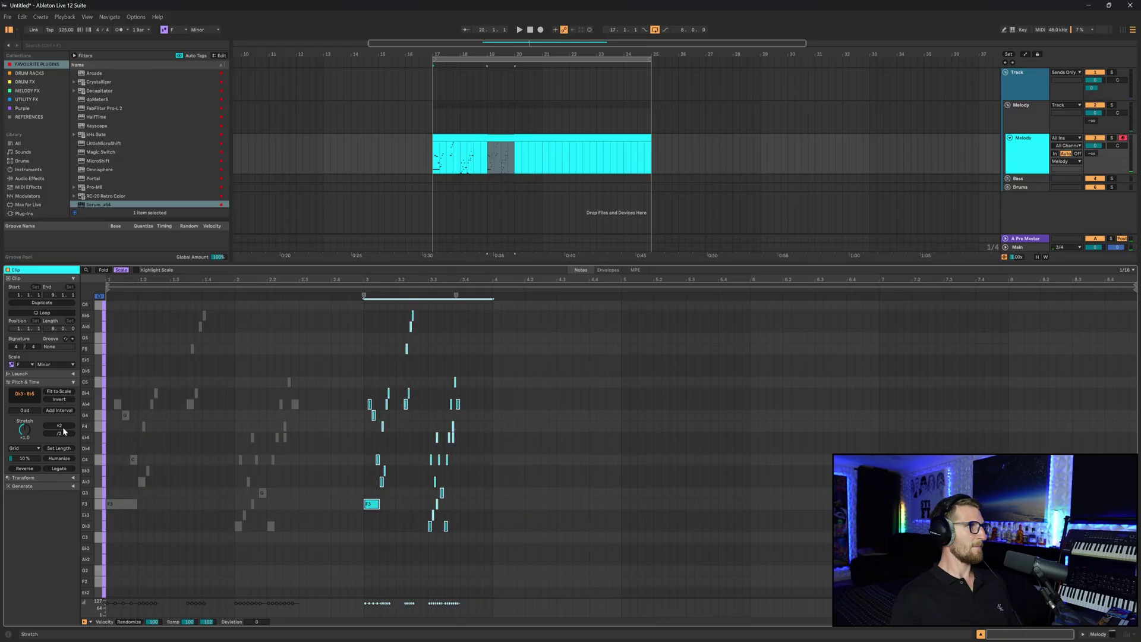
click(62, 426)
click(62, 425)
key(space)
click(494, 441)
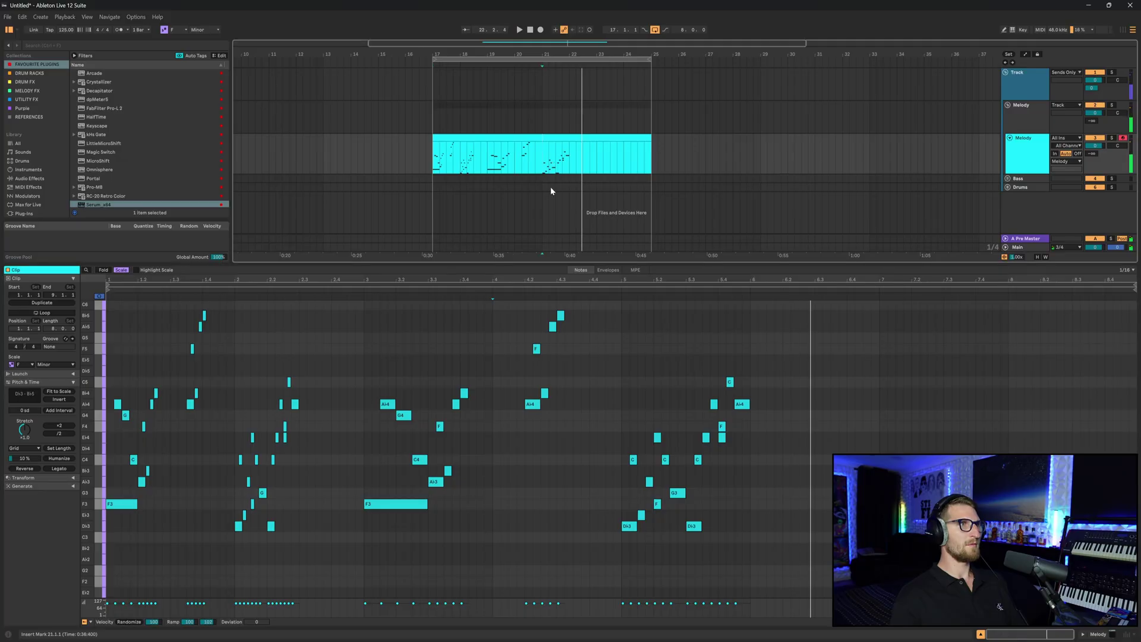
Step: Stop playback and duplicate the whole melody clip directly after itself, starting at bar 25
click(550, 140)
key(space)
scroll(550, 140, down, 2)
key(ctrl+d)
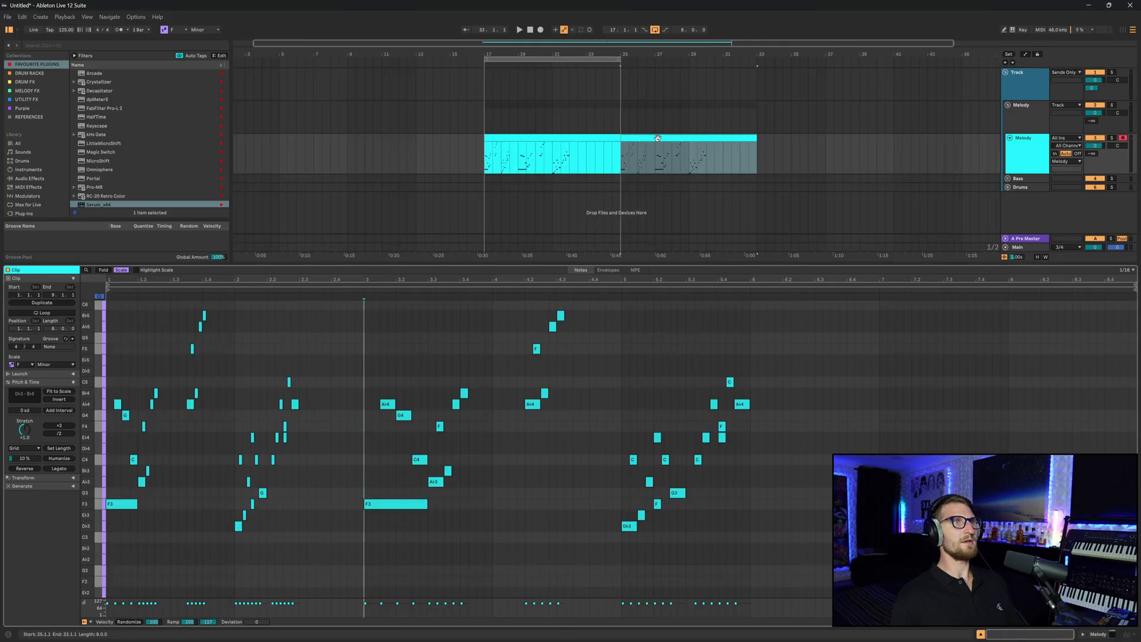
Step: Transpose all notes of the duplicated clip down one octave and play it from bar 25
key(ctrl+a)
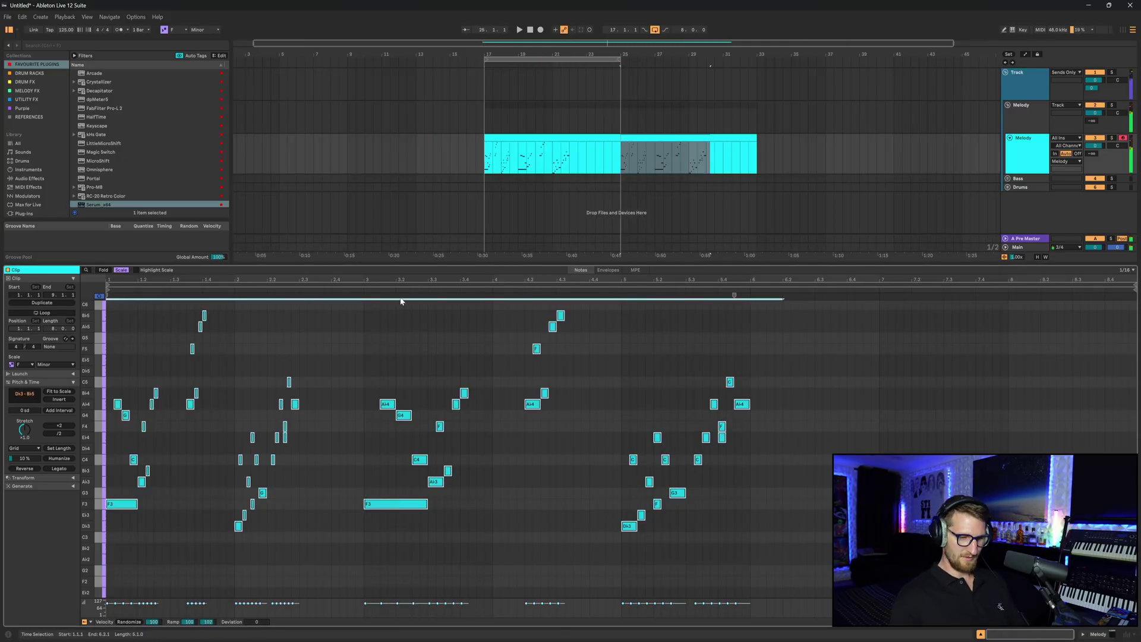
key(shift+Down)
click(622, 167)
key(space)
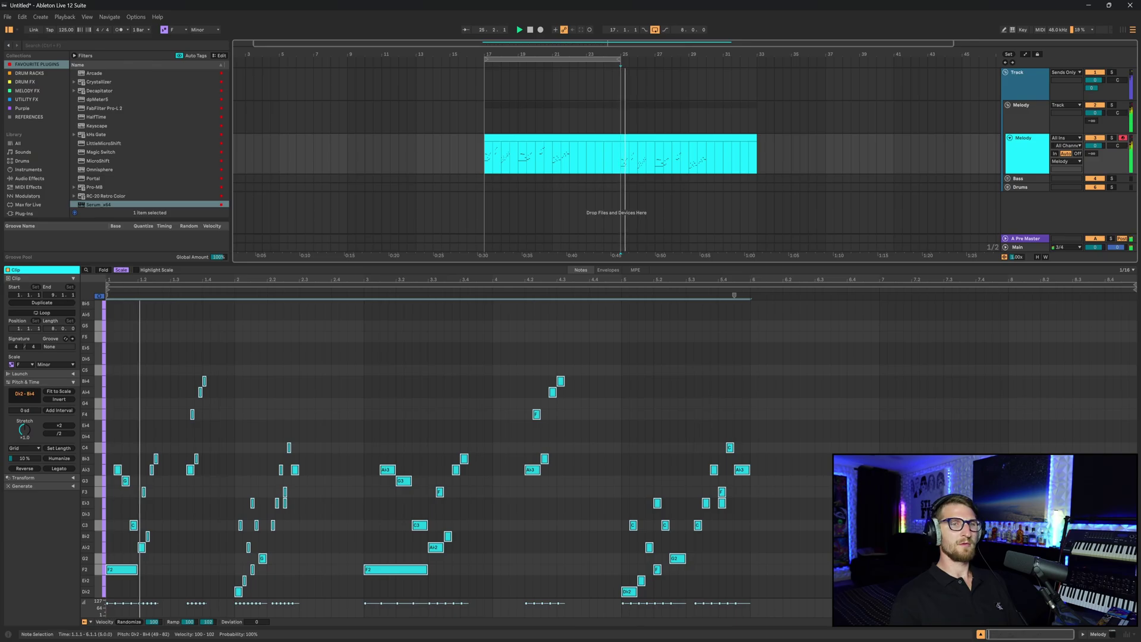
Step: Duplicate the pair of melody clips spanning bars 17 to 29 five times, so the melody runs to bar 89
click(1107, 636)
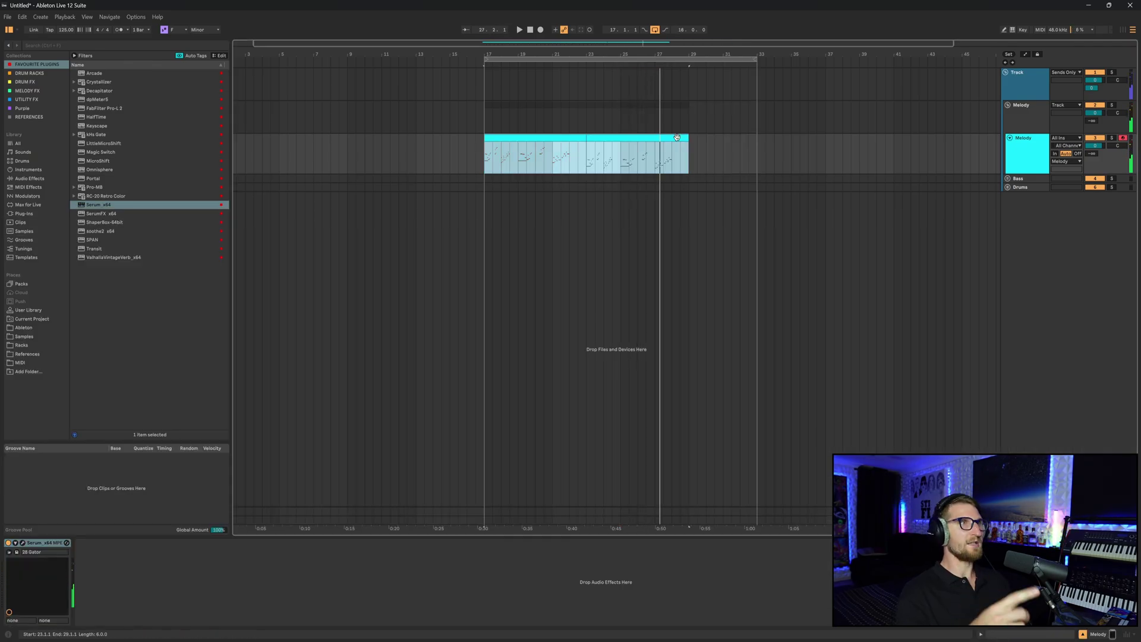
click(677, 138)
scroll(602, 126, right, 3)
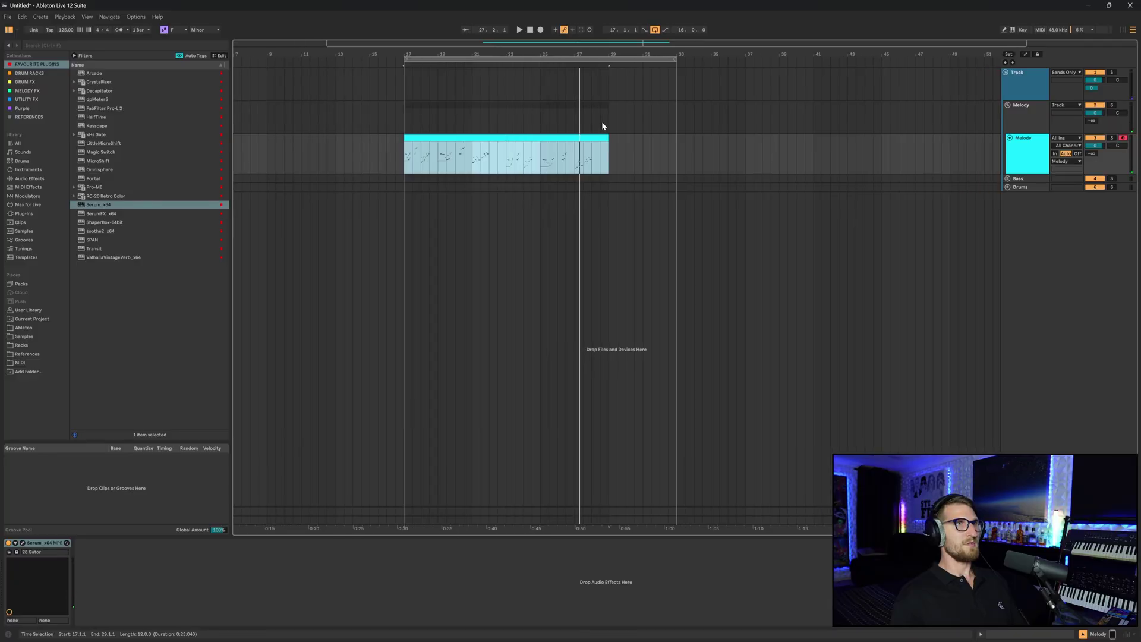
key(ctrl+d)
key(ctrl+d)
key(ctrl+d)
key(ctrl+d)
key(ctrl+d)
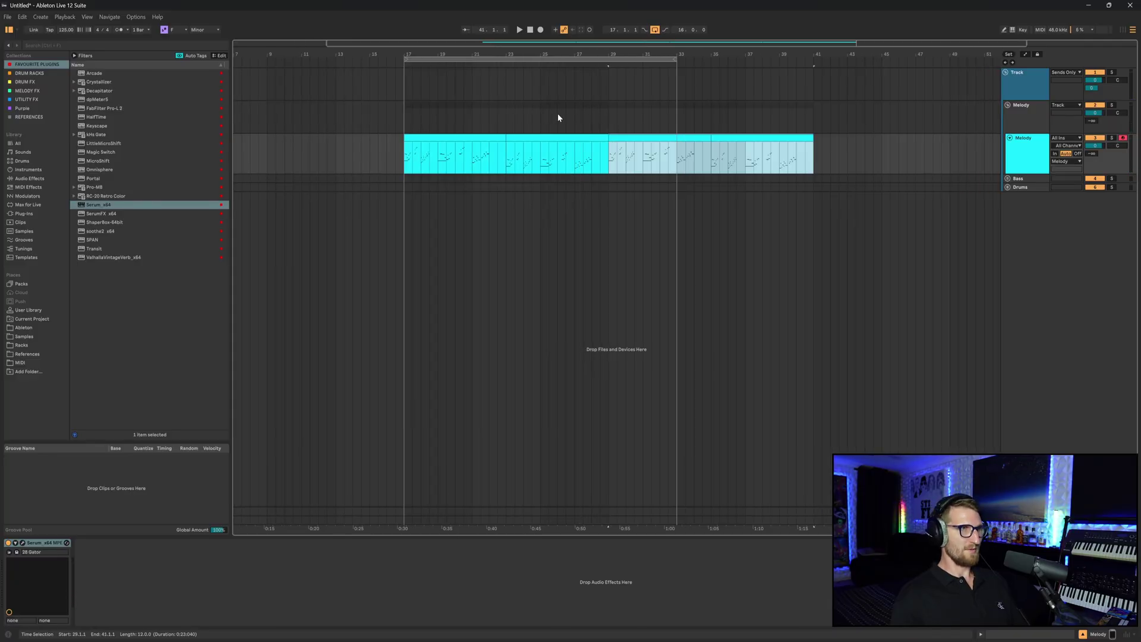
click(665, 113)
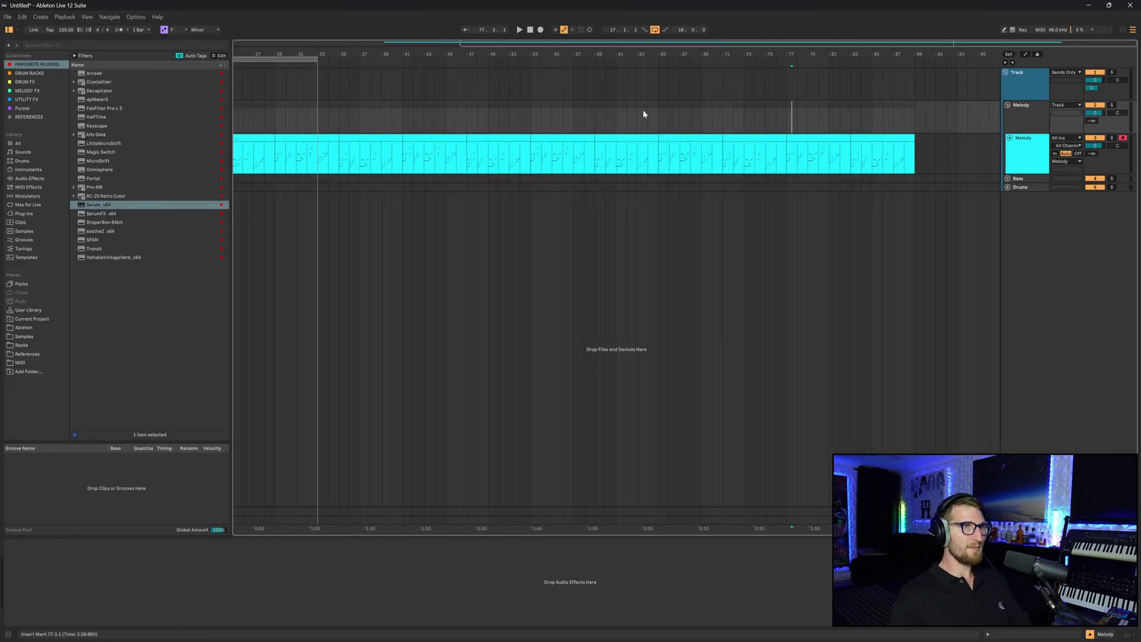
Step: Extend the loop region to cover bars 17 to 89 and select all the melody clips within it
scroll(643, 110, down, 5)
drag(491, 64, 936, 60)
click(408, 127)
click(393, 137)
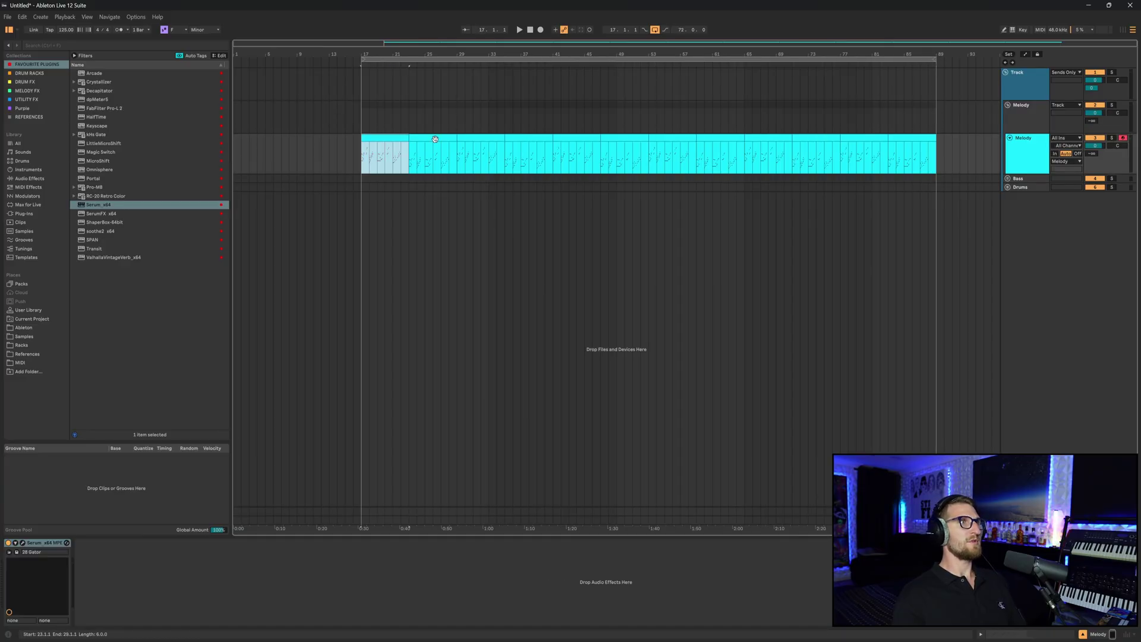
shift+click(908, 137)
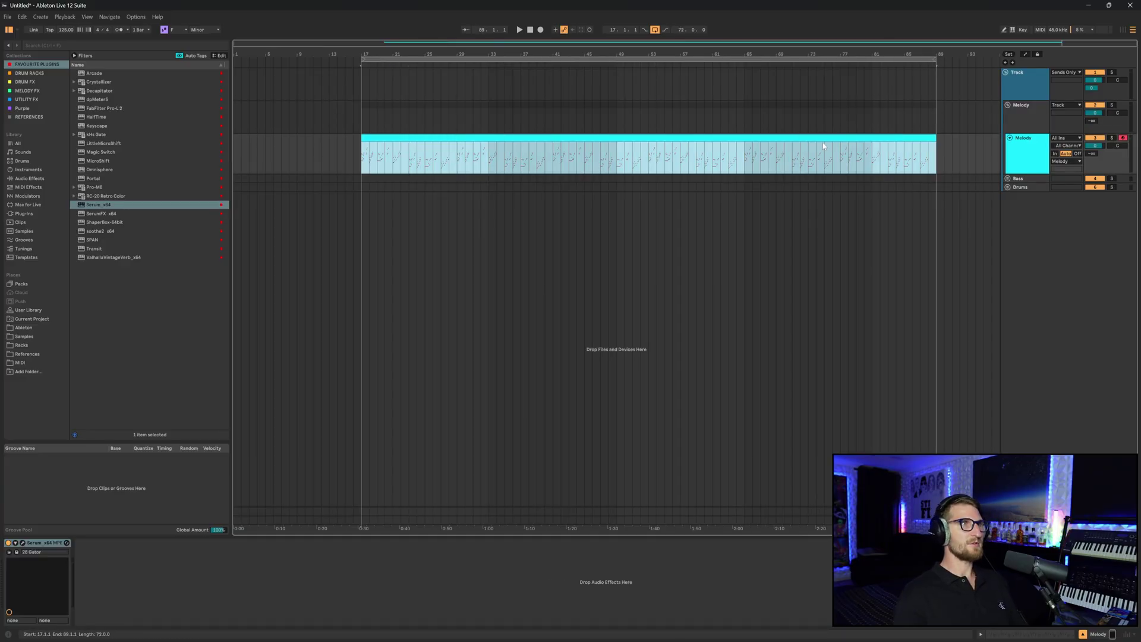
click(382, 152)
Step: Add an audio track named Resample that takes its input from the Melody instrument track, and arm it for recording
key(ctrl+t)
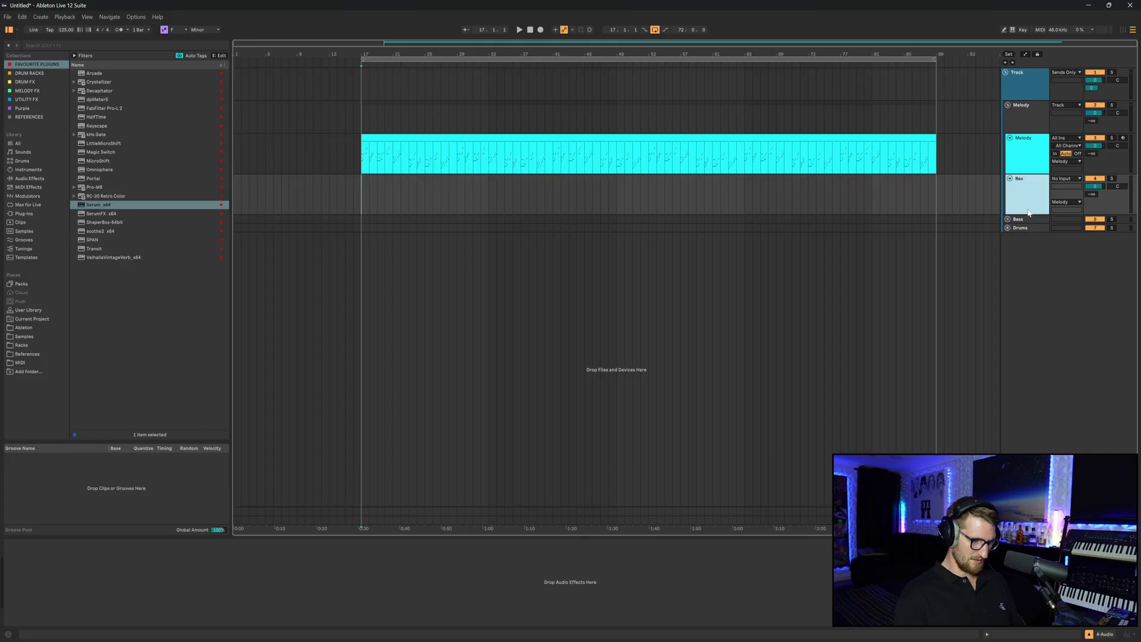
click(1074, 179)
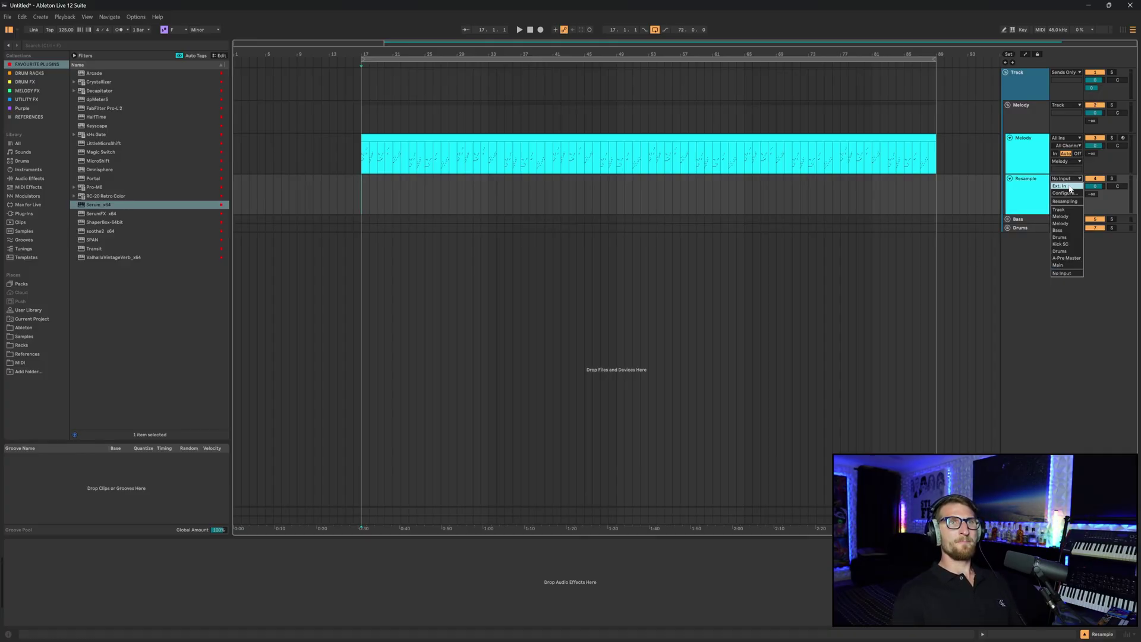
click(1062, 224)
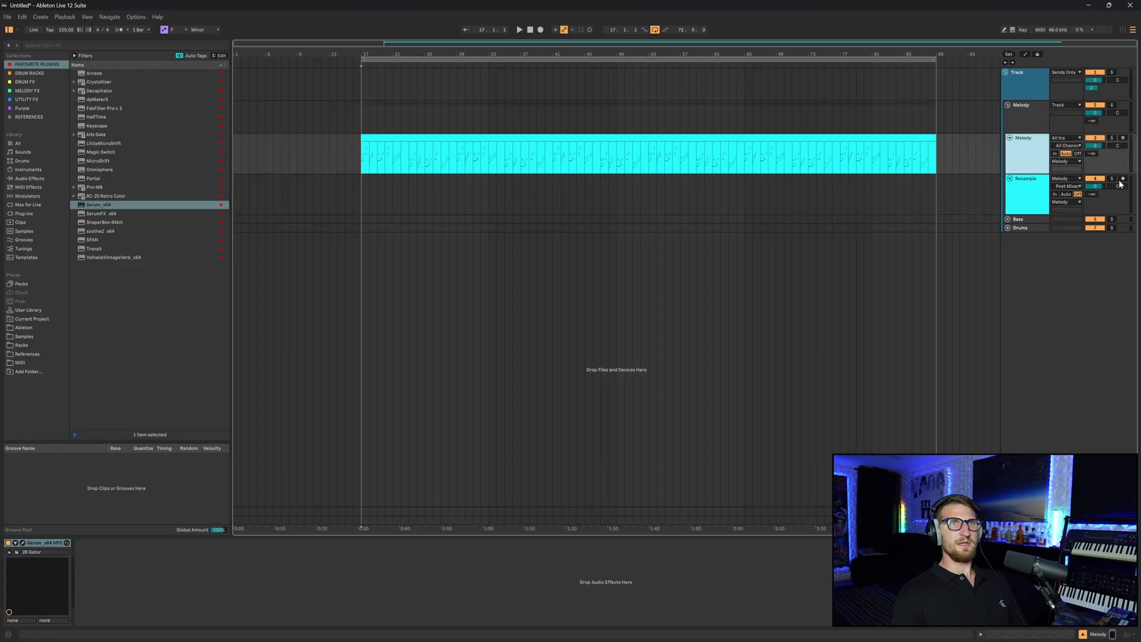
click(1123, 178)
Step: Add the Portal effect after Serum on the Melody instrument track and set its dry/wet to 0
click(1024, 159)
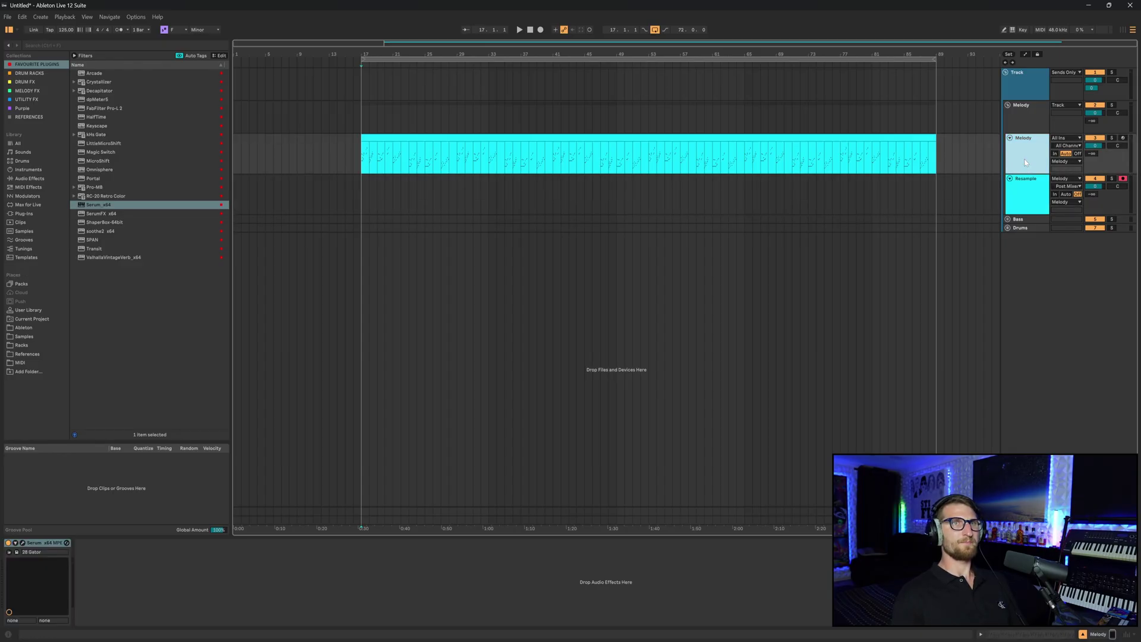
click(30, 63)
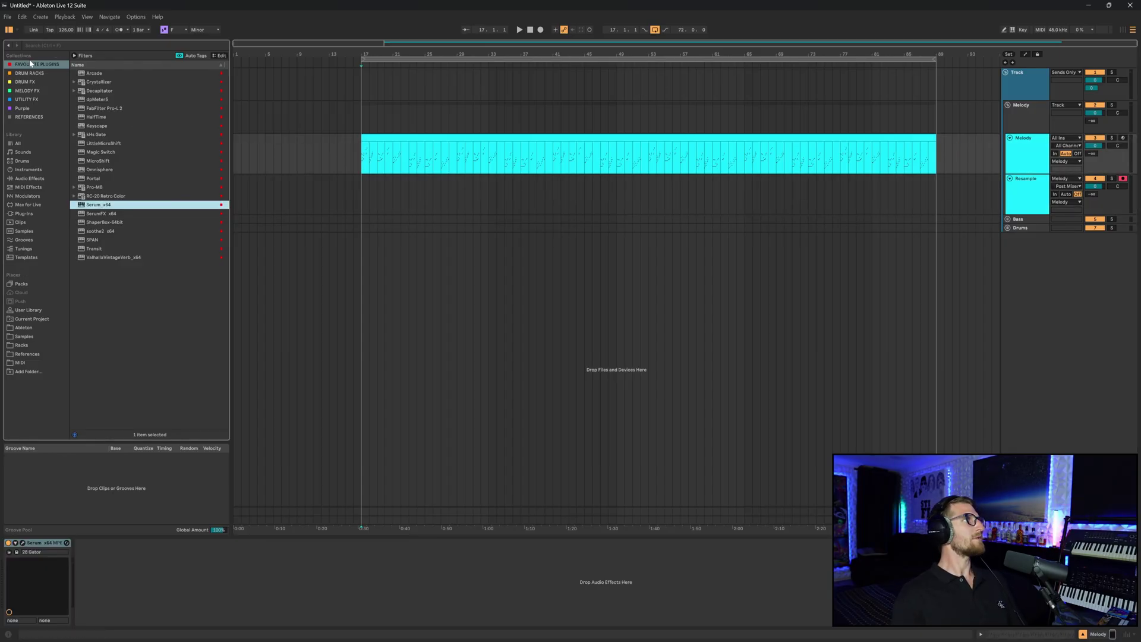
double_click(97, 180)
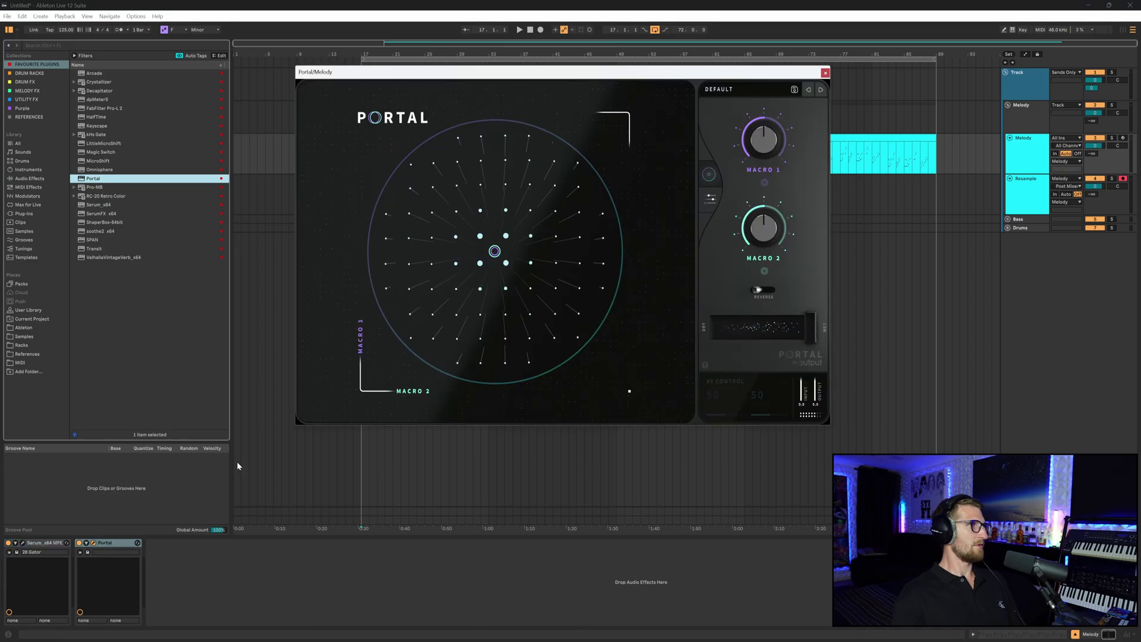
drag(812, 327, 770, 332)
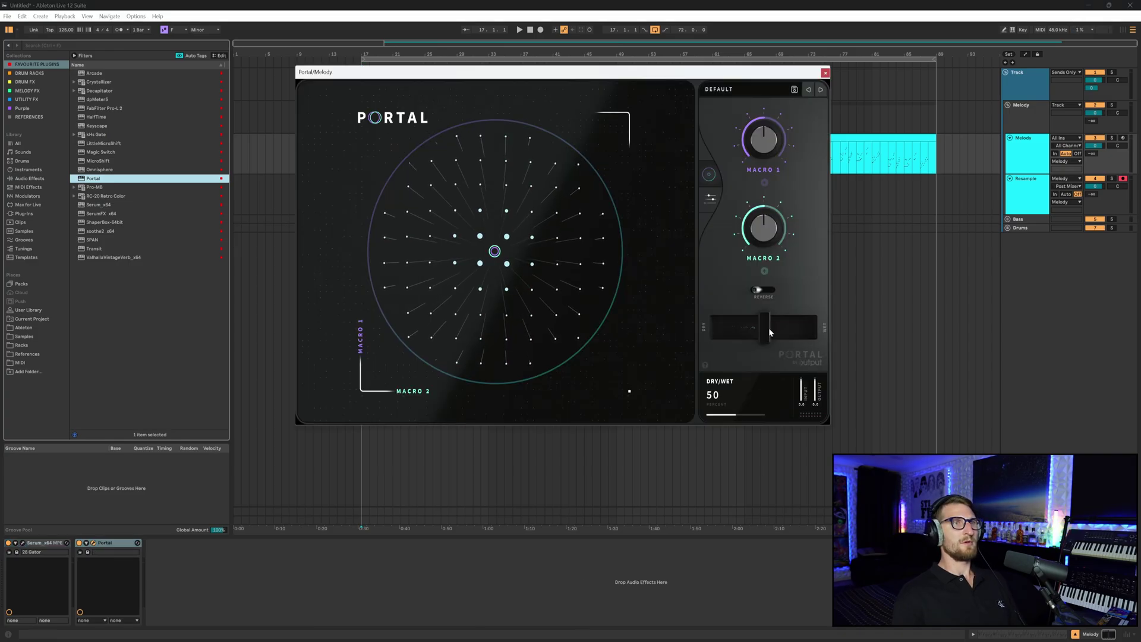
right_click(706, 331)
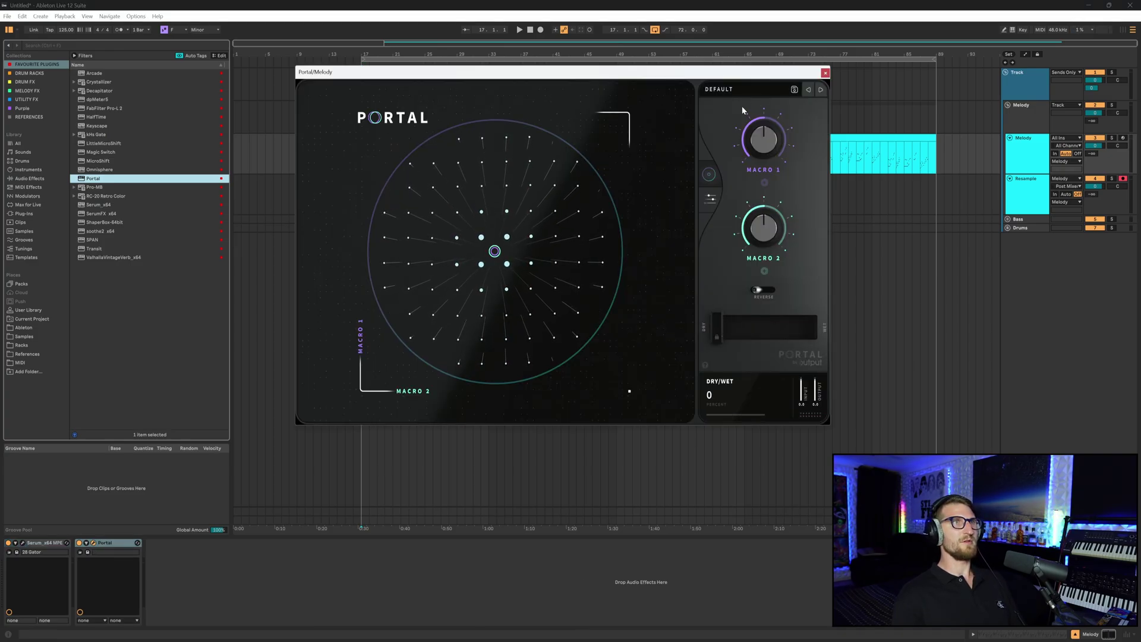
Step: Load Portal's Exponential Space preset, start recording the melody into the Resample track, and reopen the Portal window lower on the screen
click(741, 91)
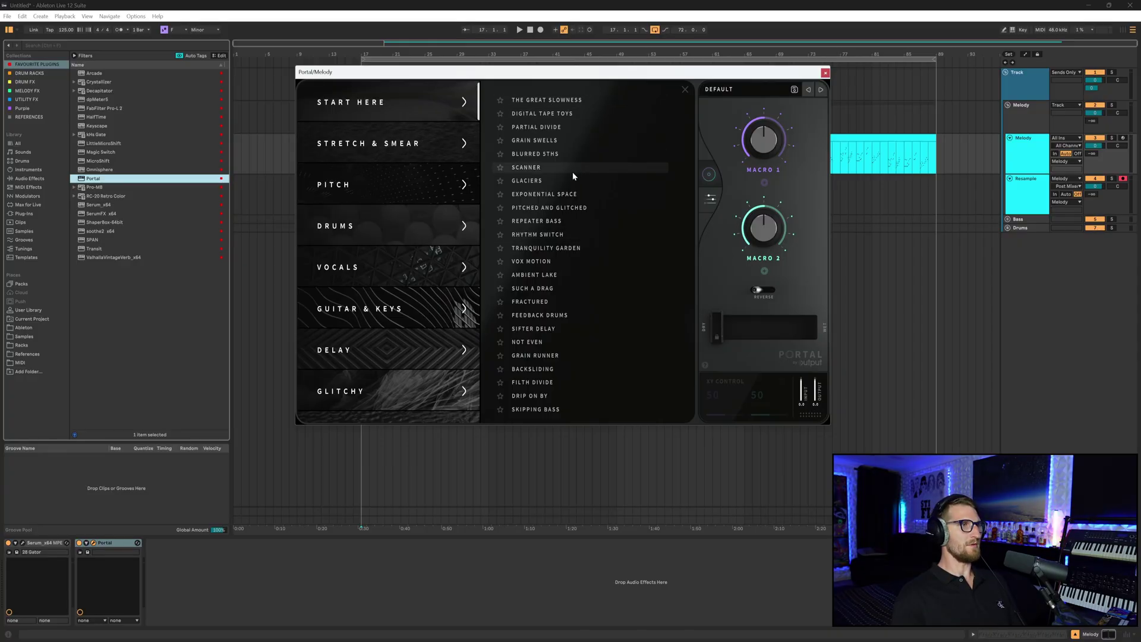
click(542, 181)
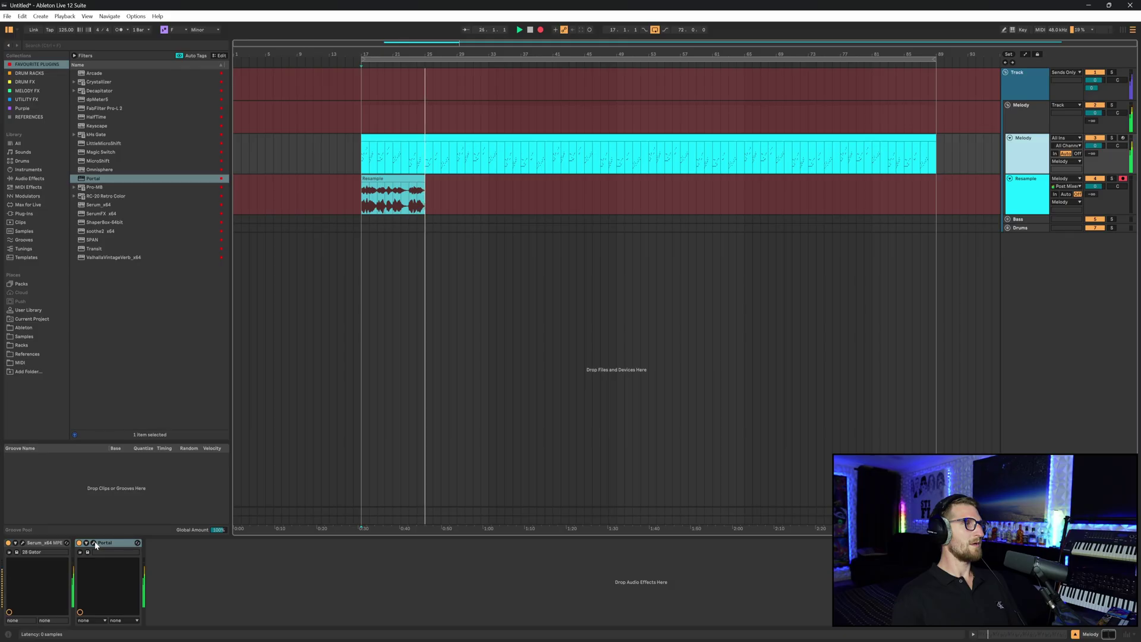
click(94, 543)
drag(585, 72, 607, 190)
Step: While recording, raise Portal's dry/wet to 89, ease it back to about 80, and sweep the XY control away from the centre
drag(753, 442, 823, 447)
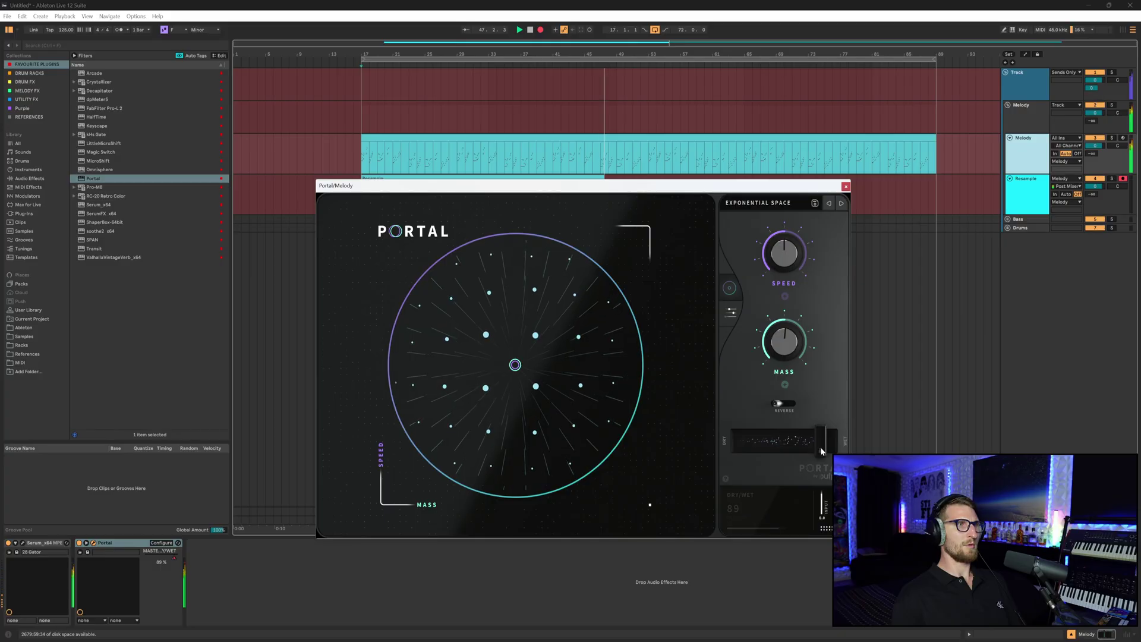
mouse_move(820, 450)
mouse_down()
mouse_move(831, 453)
mouse_move(816, 448)
mouse_up()
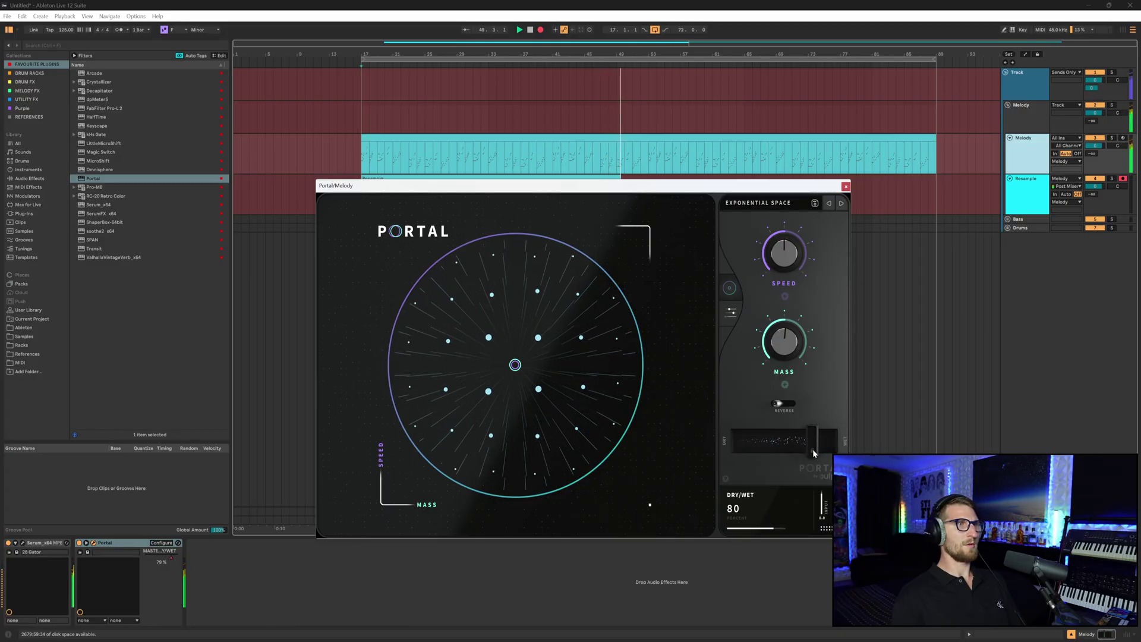
drag(516, 366, 446, 406)
Step: Record with Portal's Tranquility Garden preset at dry/wet 68 and XY 43 and 79, and stop at the loop's end
click(841, 204)
click(841, 203)
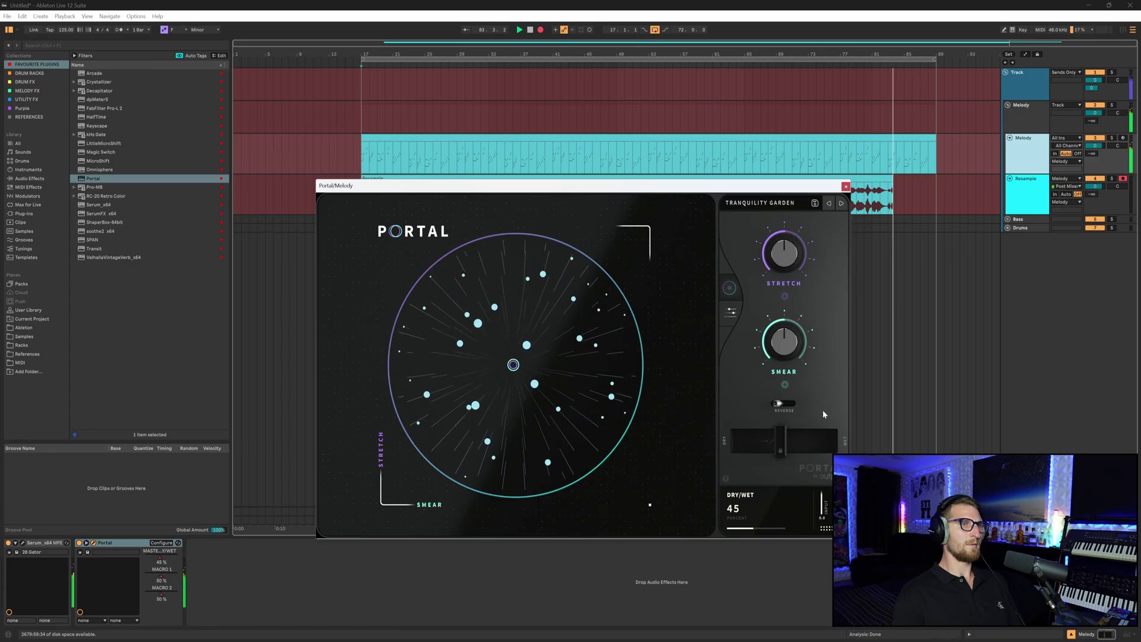
drag(778, 443, 789, 445)
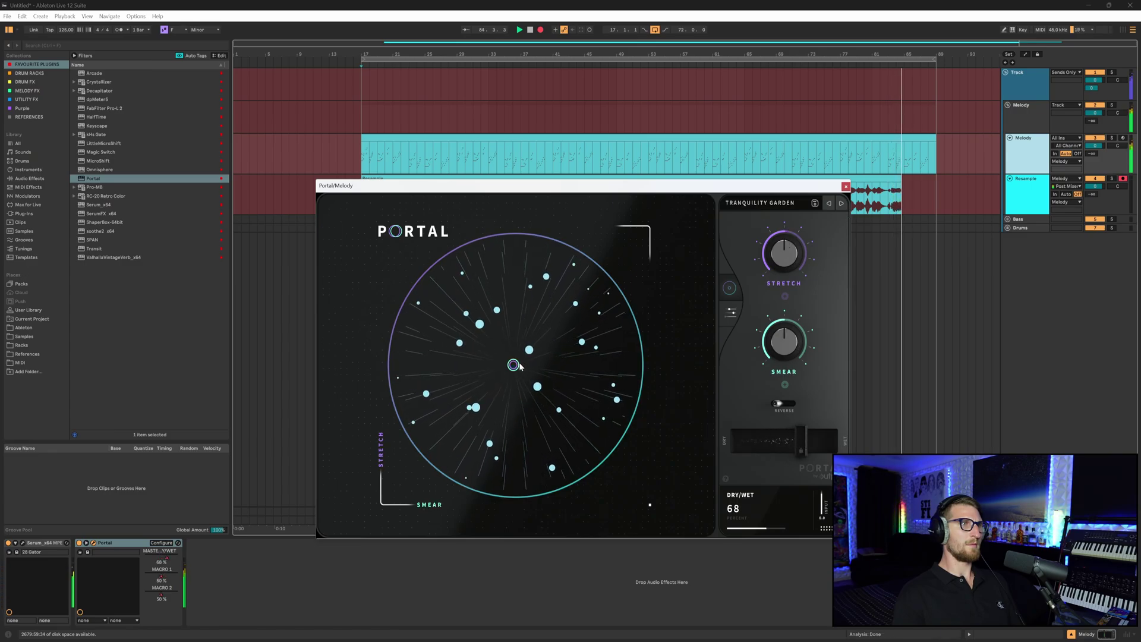
mouse_move(515, 366)
mouse_down()
mouse_move(535, 377)
mouse_move(586, 305)
mouse_move(578, 297)
mouse_move(540, 380)
mouse_move(500, 333)
mouse_move(440, 381)
mouse_move(457, 455)
mouse_move(537, 435)
mouse_move(516, 381)
mouse_move(500, 371)
mouse_move(474, 387)
mouse_move(476, 402)
mouse_move(555, 428)
mouse_move(578, 379)
mouse_up()
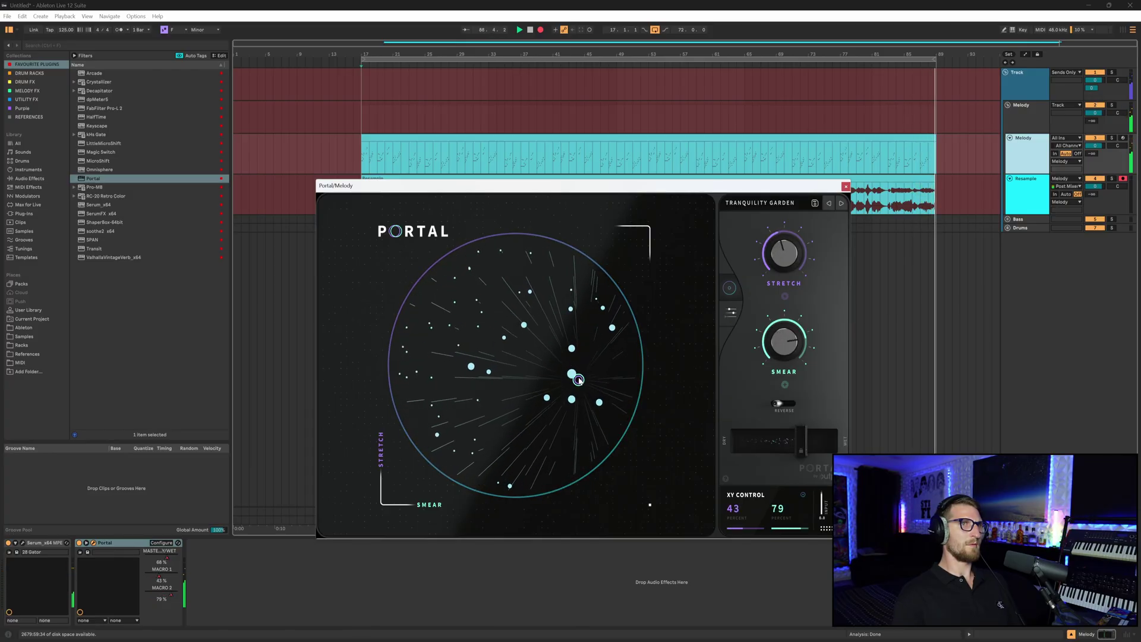
key(space)
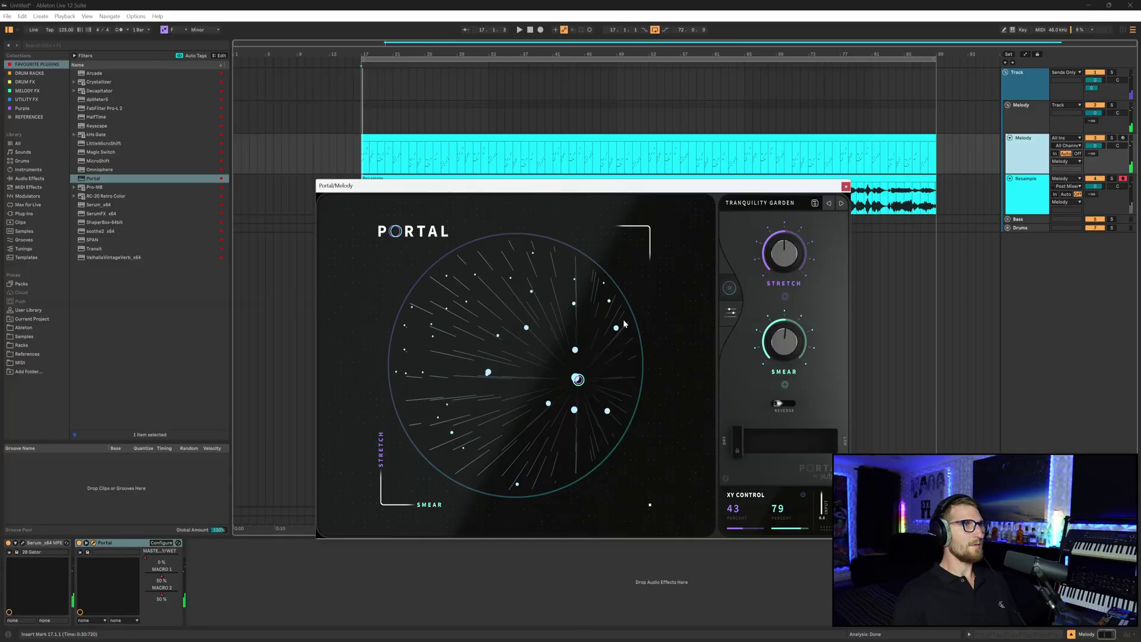
Step: Close Portal and split the recorded Resample clip at bars 33, 49, 65 and 81
click(846, 187)
click(456, 187)
click(384, 177)
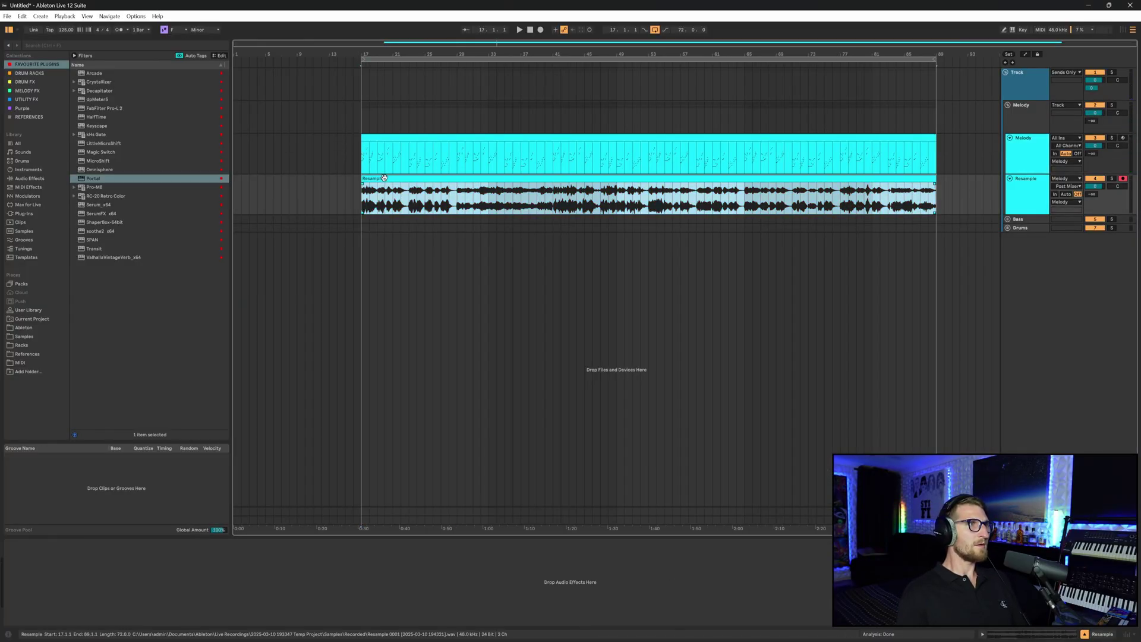
click(493, 196)
key(ctrl+e)
scroll(493, 196, up, 2)
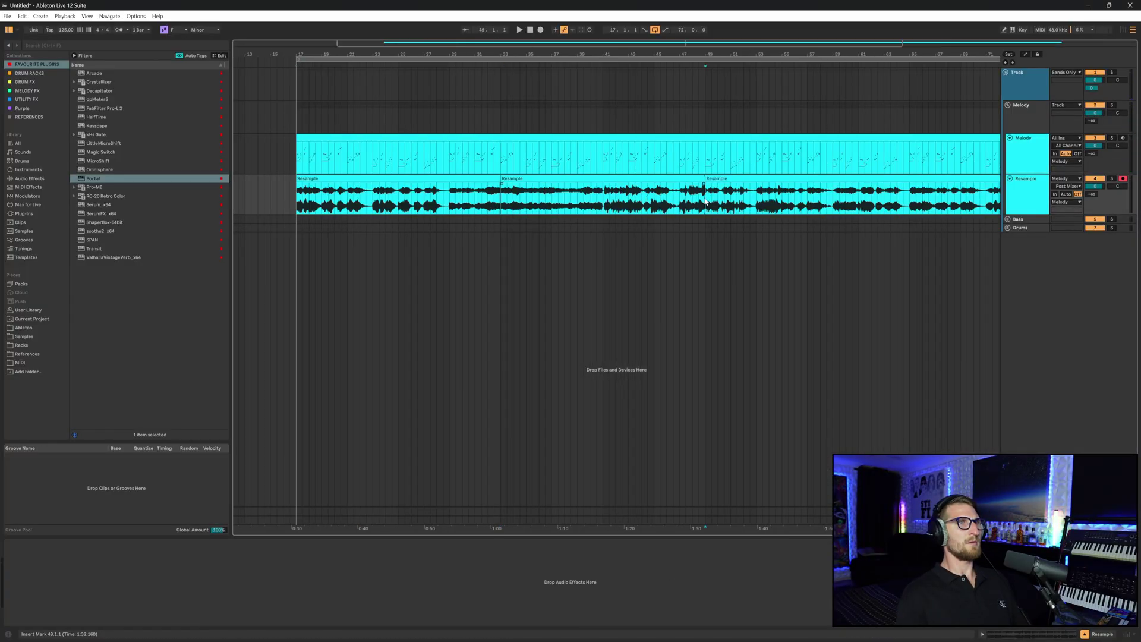
scroll(705, 202, right, 4)
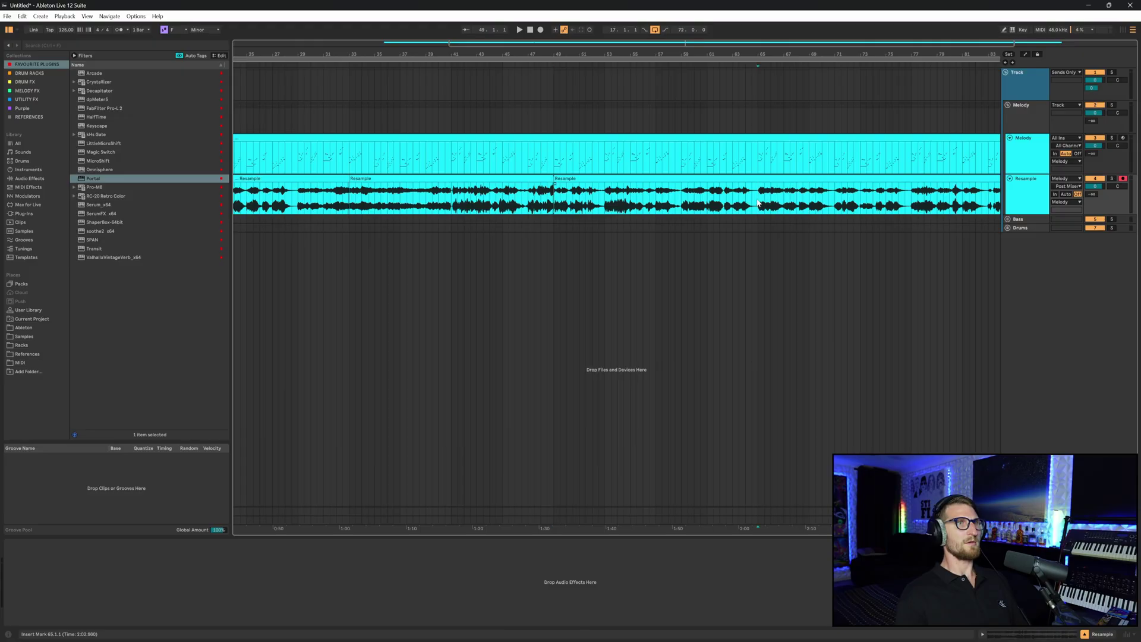
key(ctrl+e)
scroll(755, 205, right, 5)
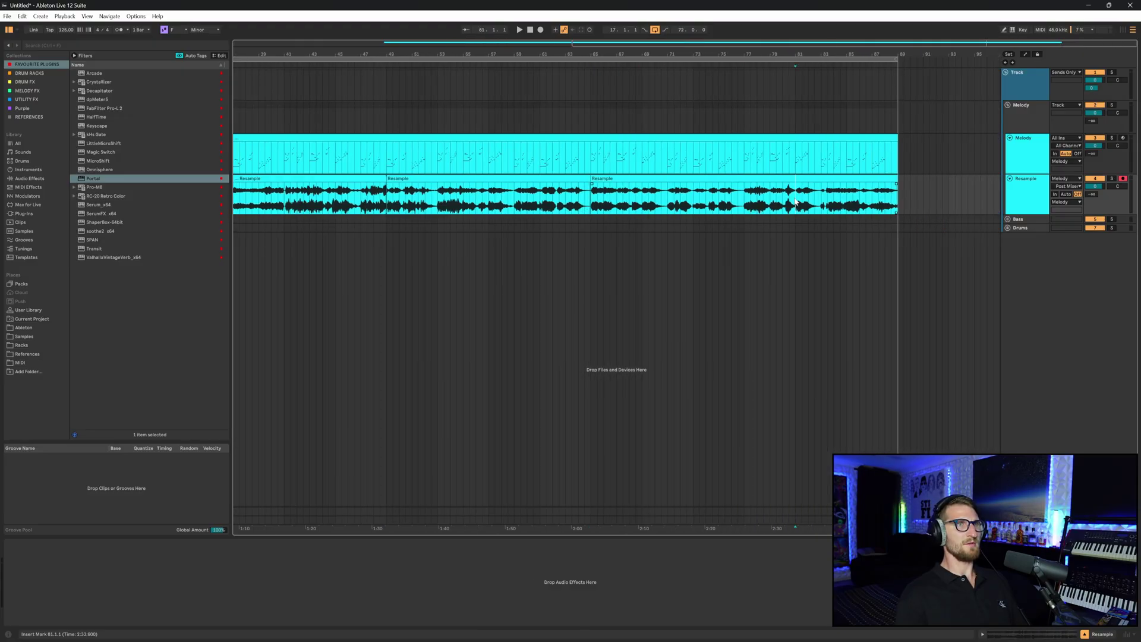
click(858, 187)
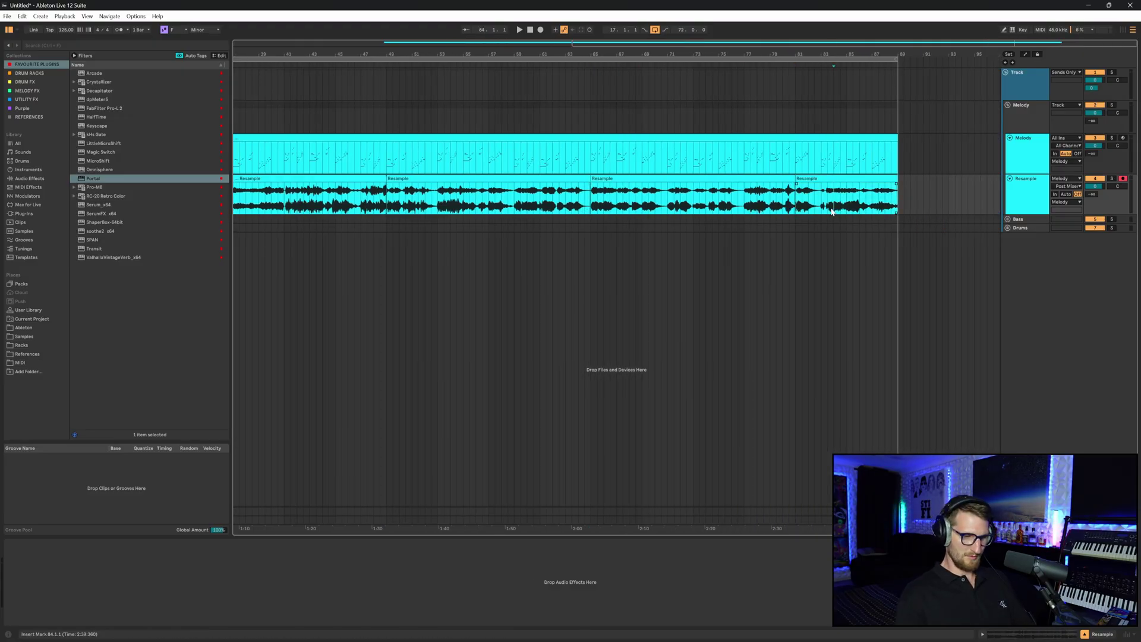
scroll(858, 188, down, 3)
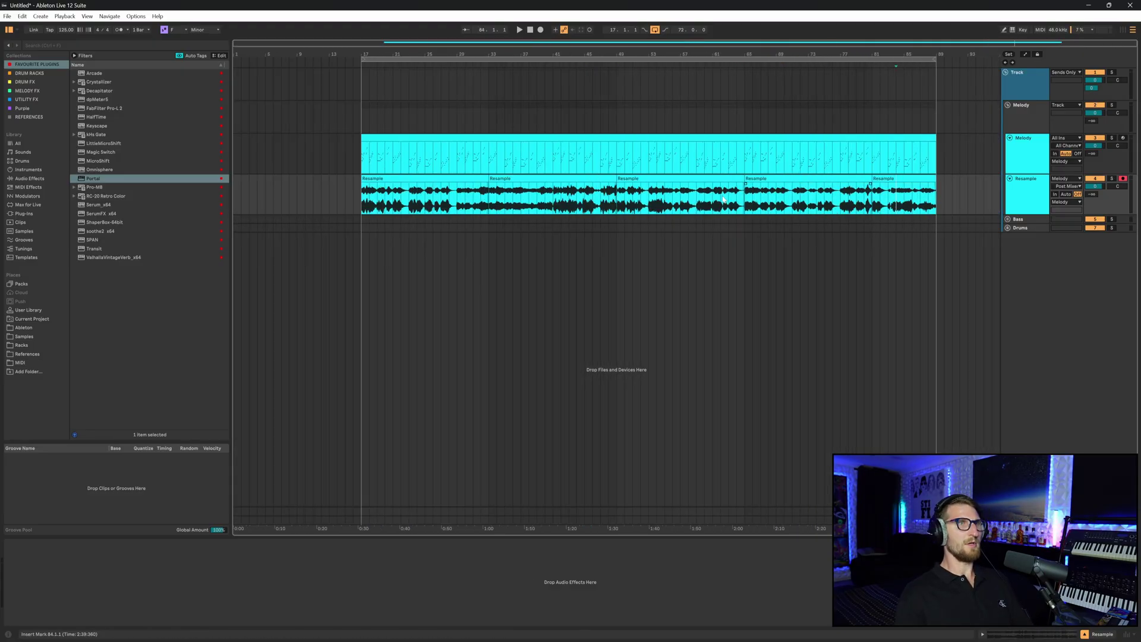
Step: Consolidate each Resample segment between bars 17 and 89 into its own audio clip
click(444, 180)
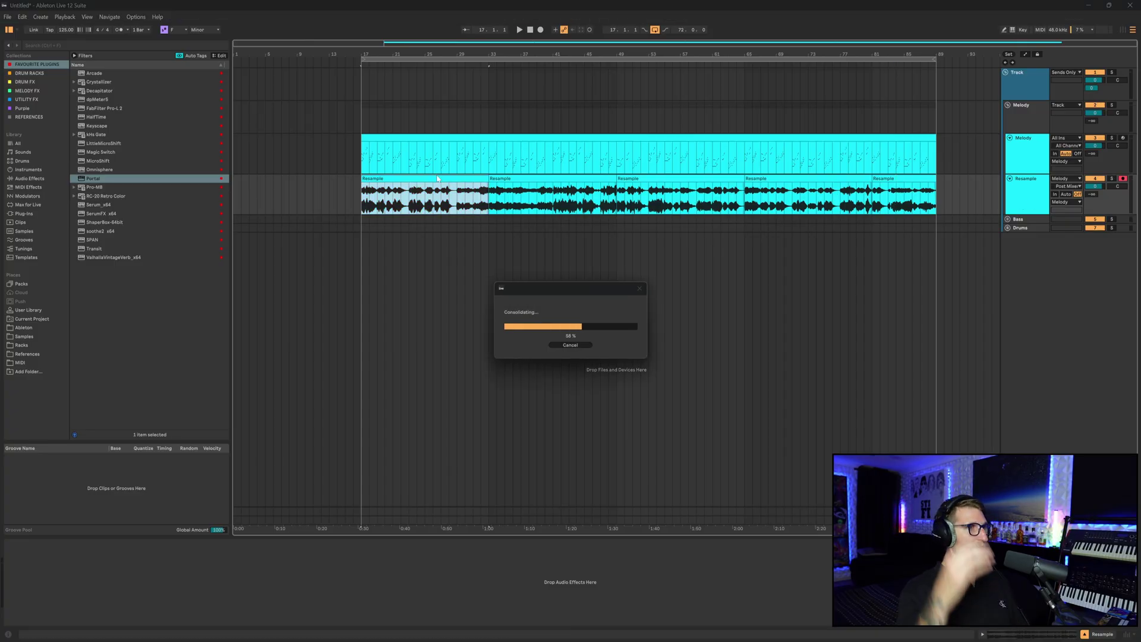
click(541, 179)
key(ctrl+j)
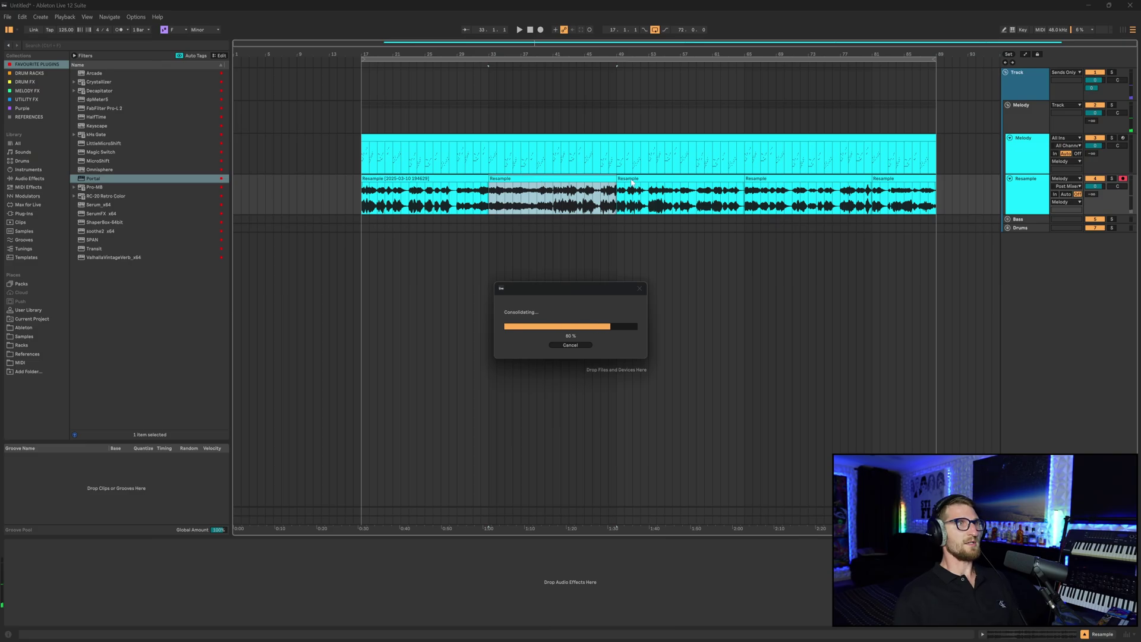
click(672, 180)
key(ctrl+j)
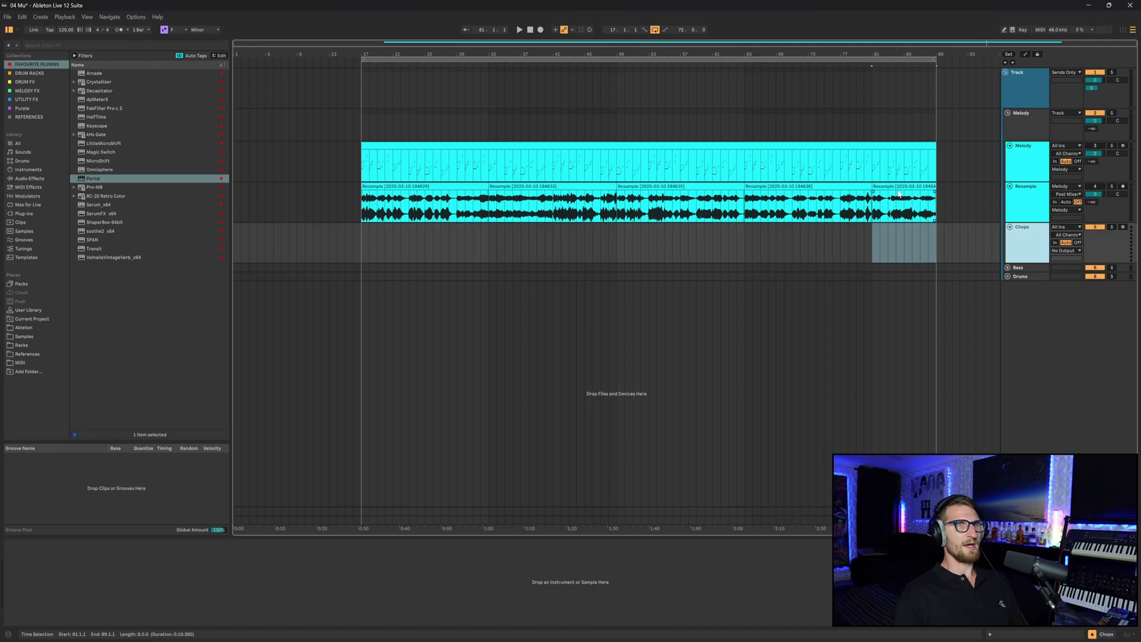
Step: Load the Resample clip from bars 81 to 89 into Simpler on the Chops track, in Slice mode by beat with 1/2 division
drag(899, 194, 637, 598)
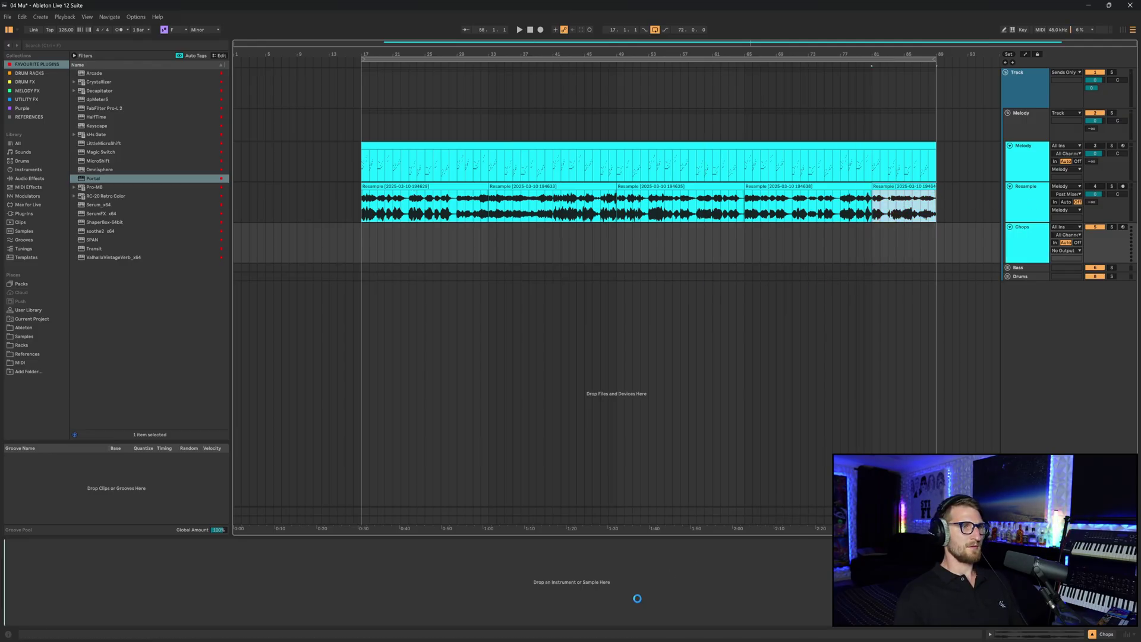
click(15, 594)
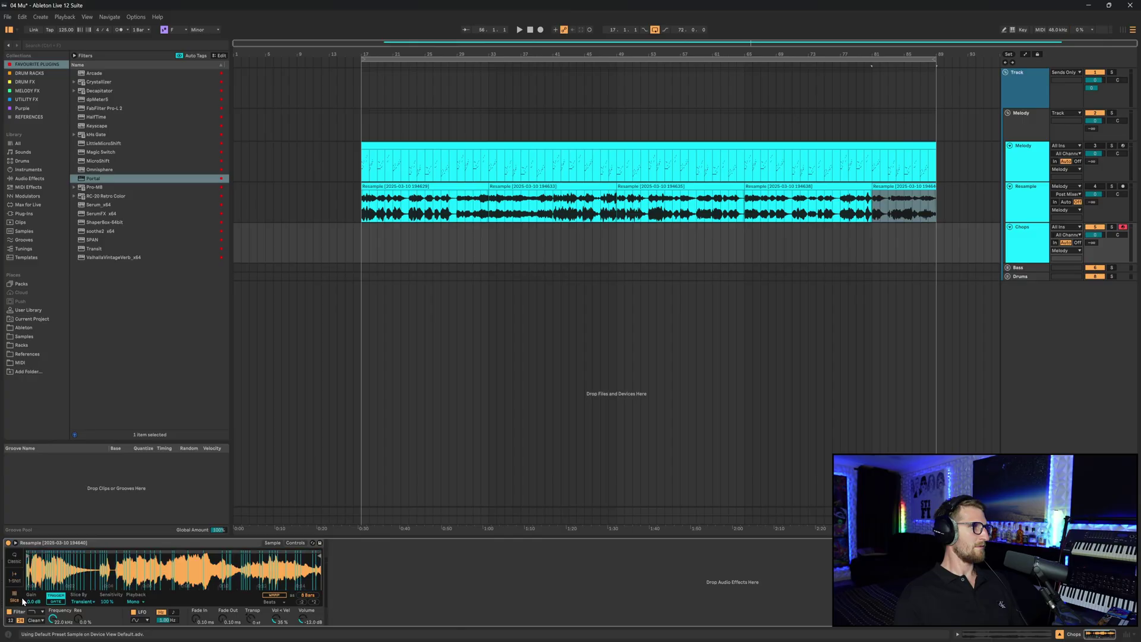
click(93, 600)
click(86, 608)
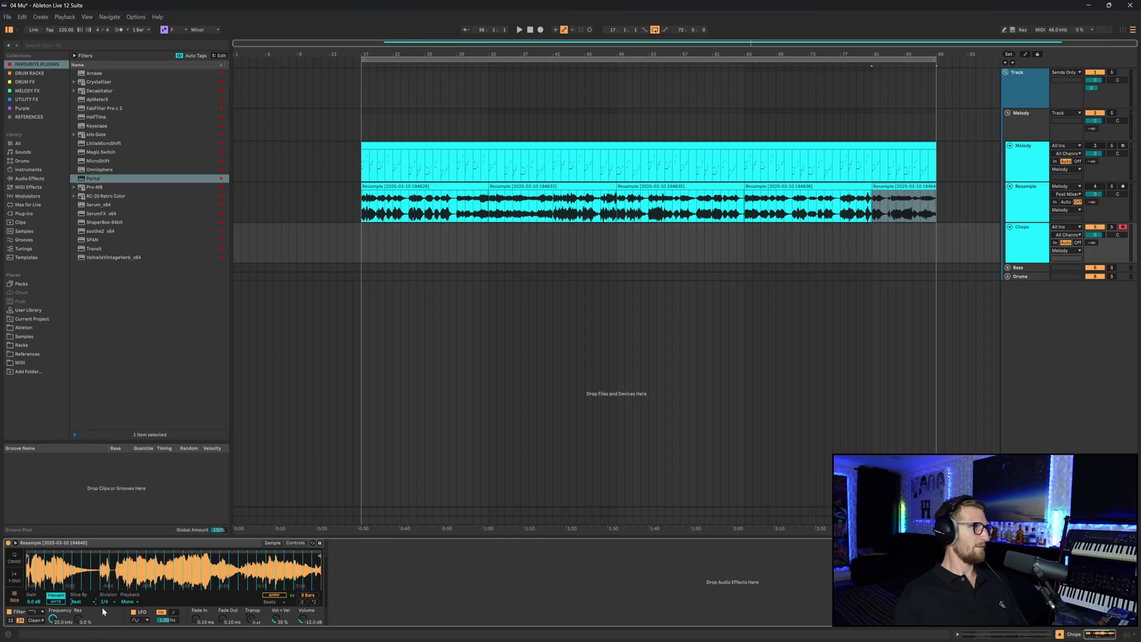
click(108, 602)
click(105, 567)
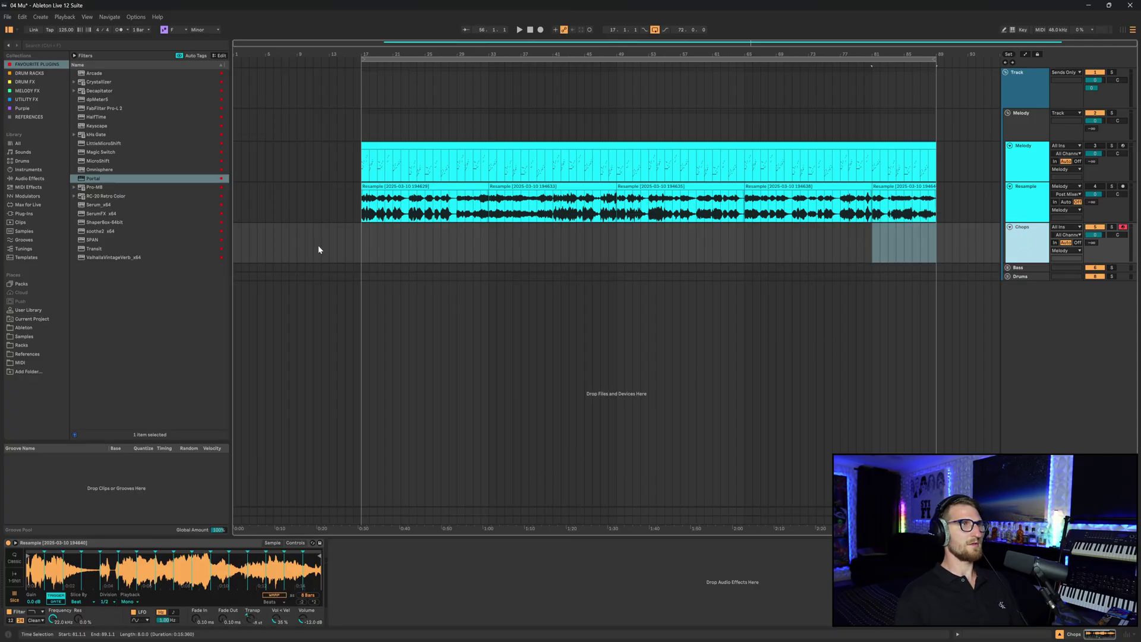
Step: Play the Chops track from bar 17 and set Simpler's velocity-to-volume amount to 0% and its volume to 0 dB
click(368, 247)
key(space)
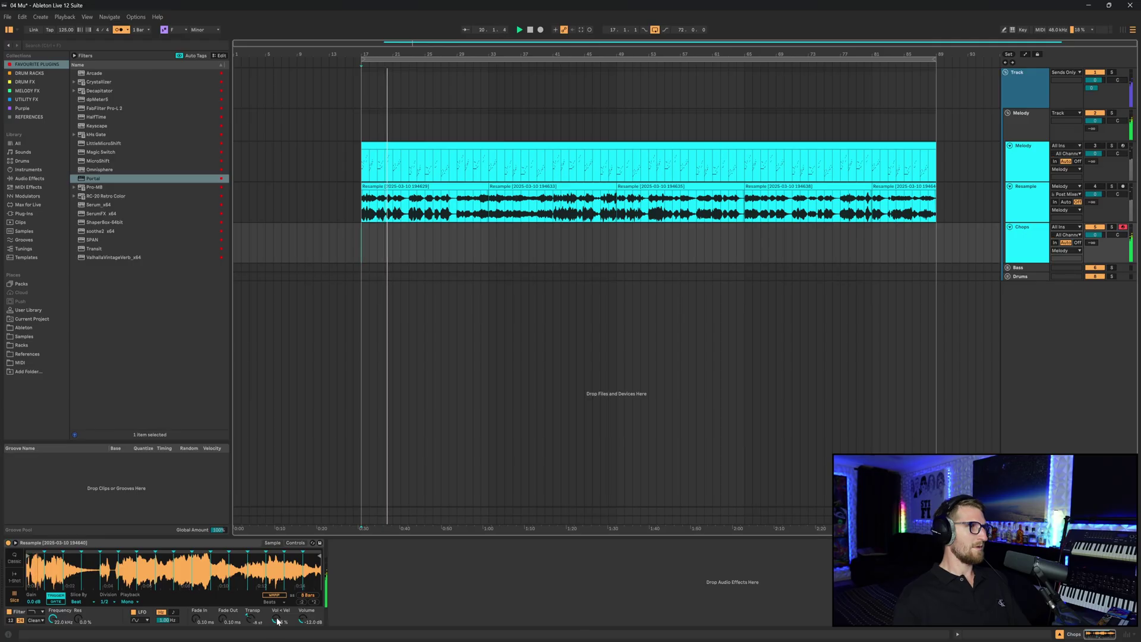
drag(276, 619, 303, 622)
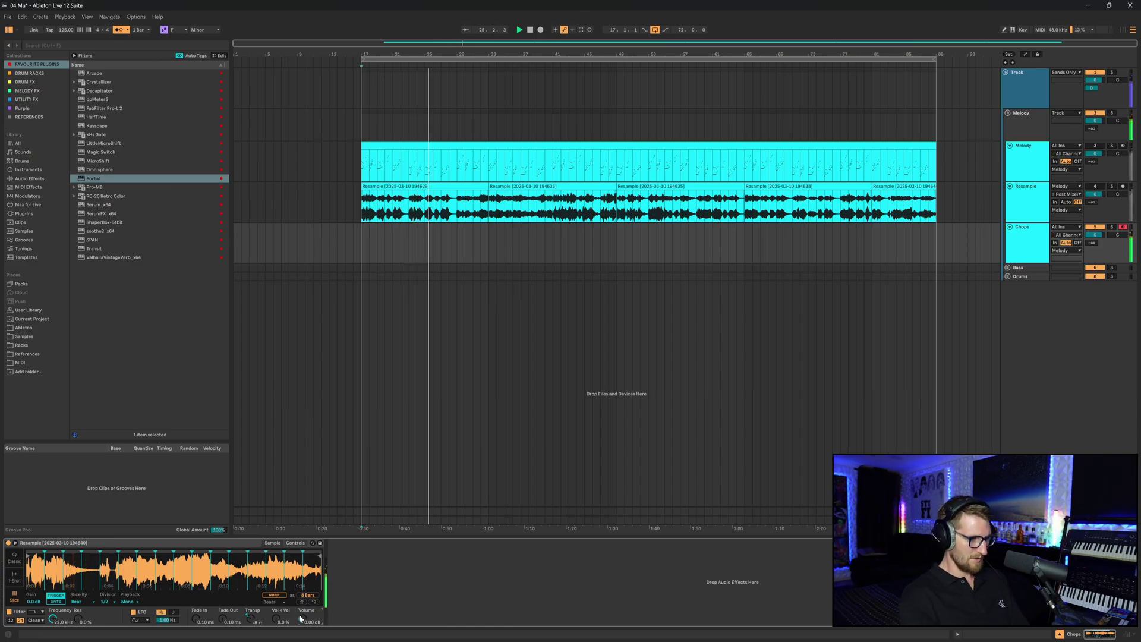
Step: Record a four-bar chop pattern from bar 17 on the Chops track and an eight-bar pattern on a second chops track
click(541, 30)
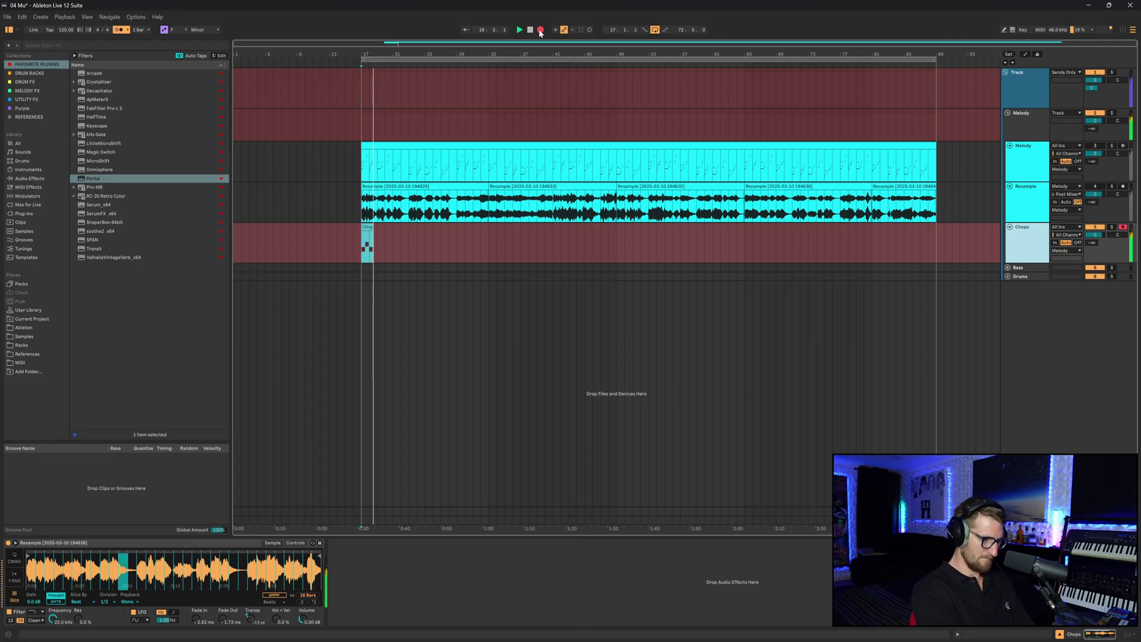
key(space)
click(366, 259)
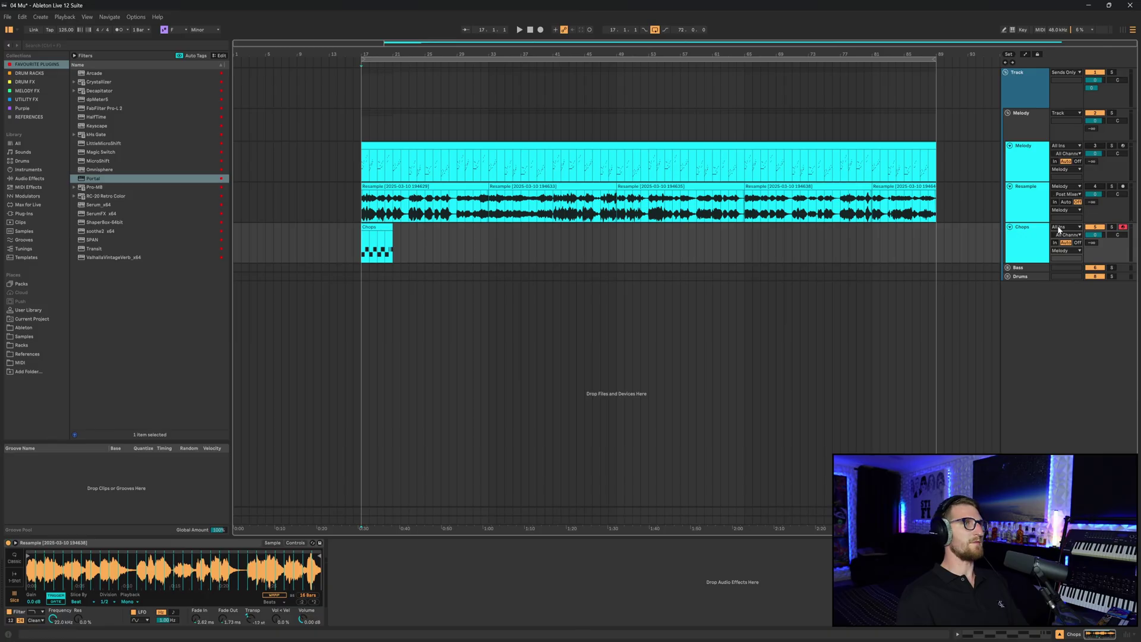
click(540, 31)
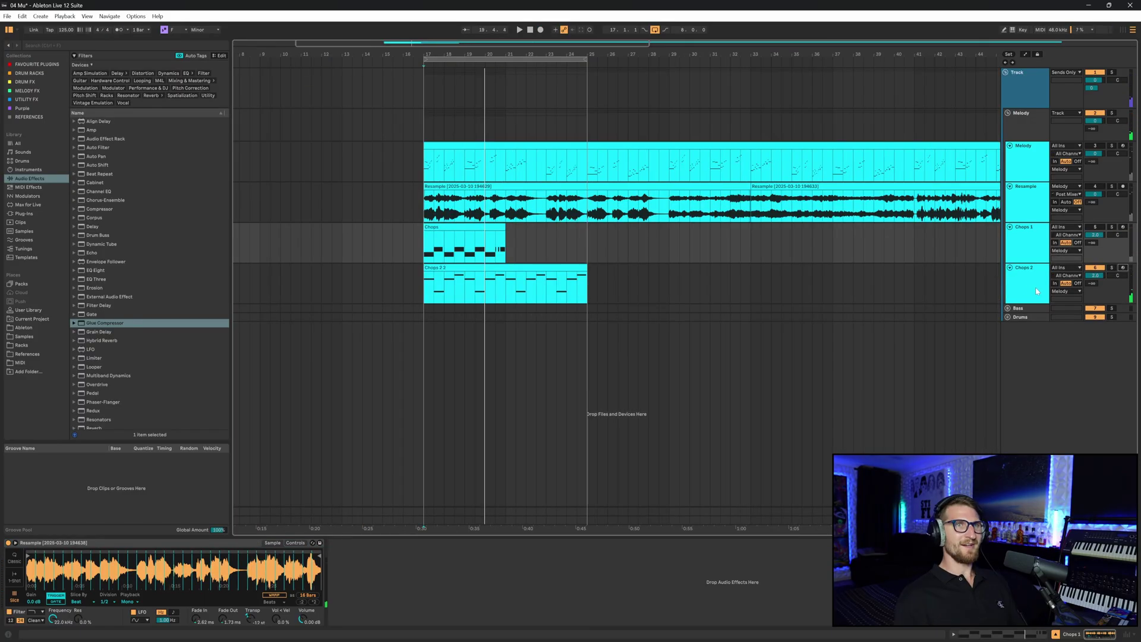
Step: Duplicate the Chops 2 track and record a new chop pattern from bar 17 on the copy, Chops 3
click(1036, 288)
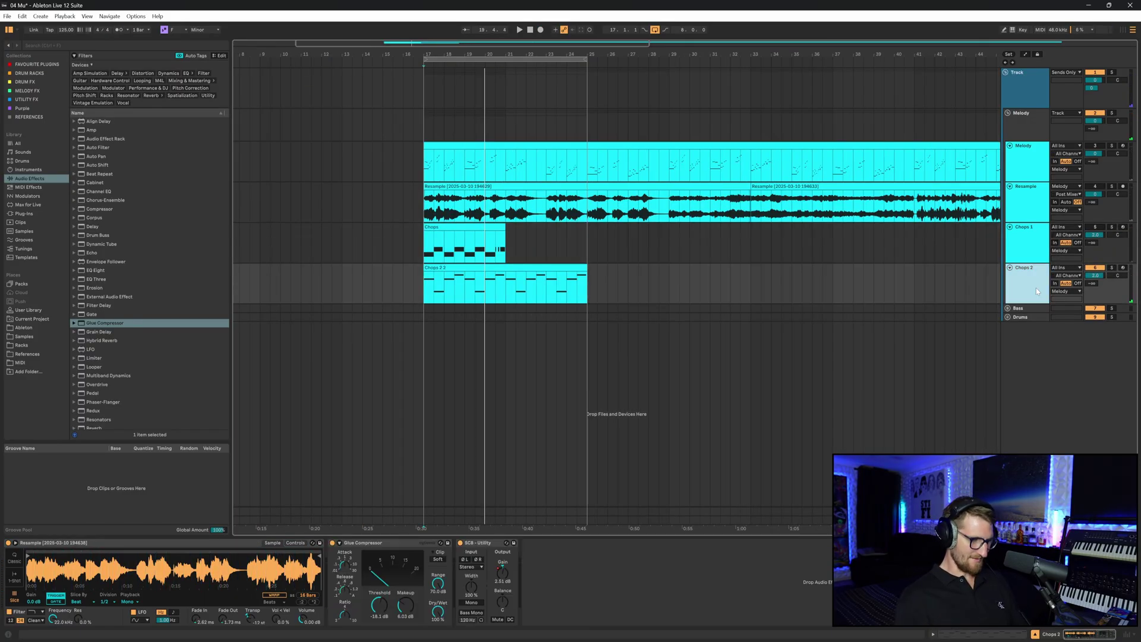
key(ctrl+d)
click(1010, 268)
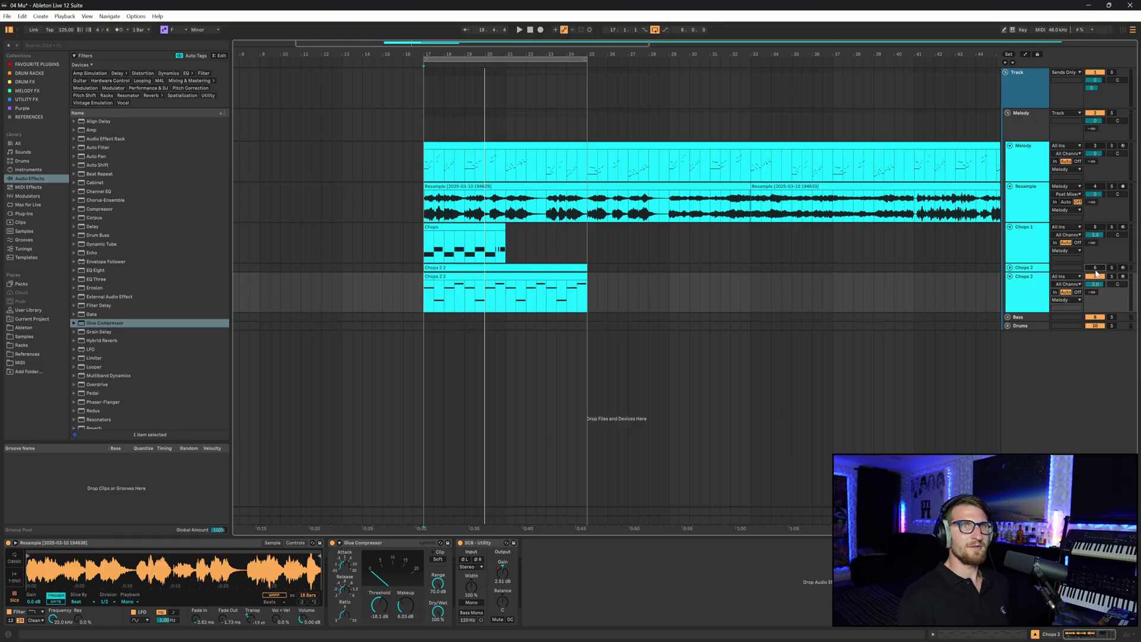
click(1009, 228)
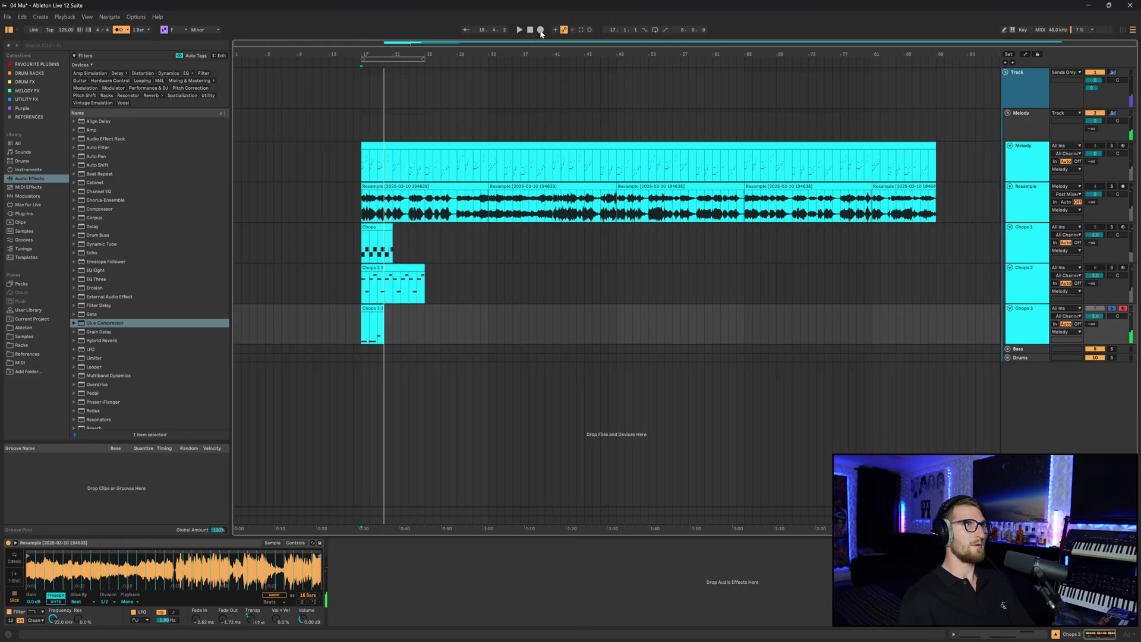
click(540, 30)
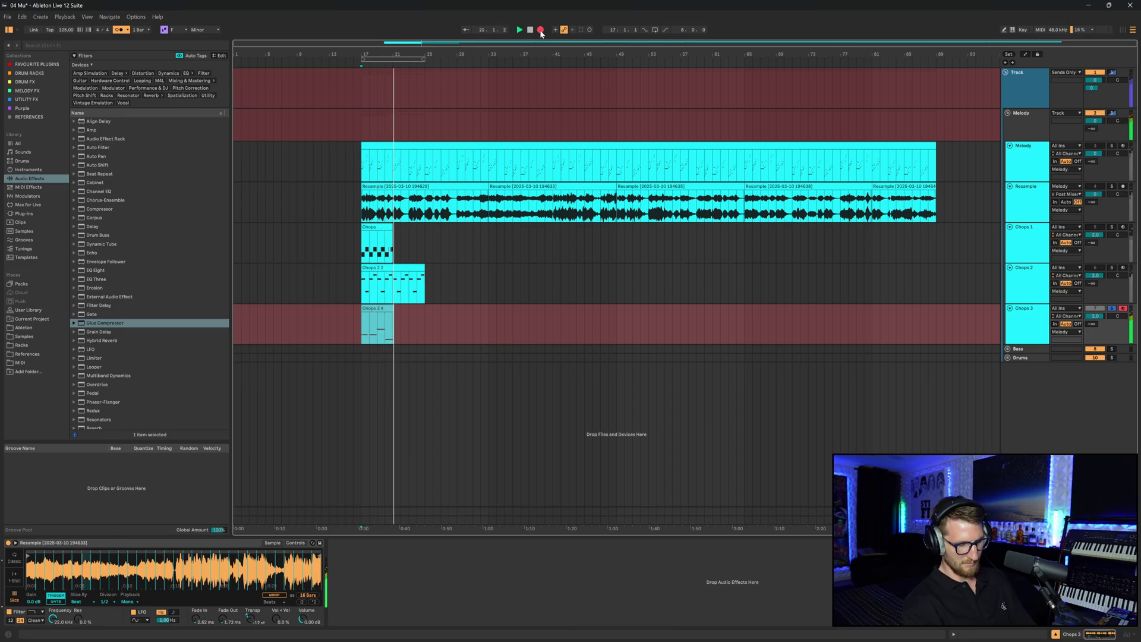
key(space)
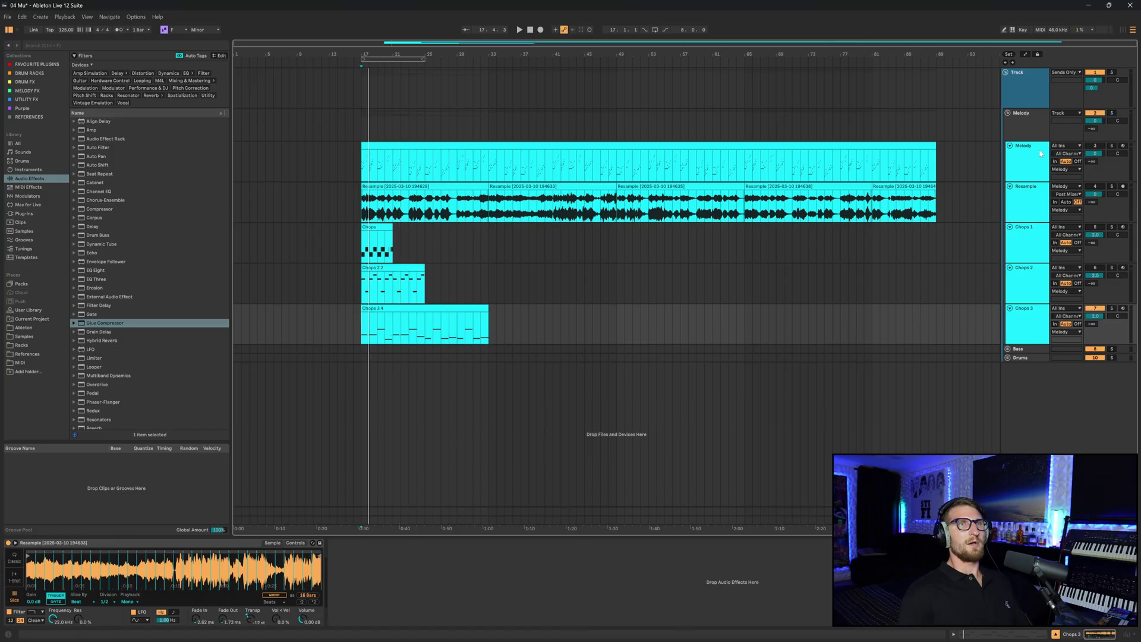
Step: Group the Melody, Resample, Chops 1 and Chops 2 tracks, name the group Original, and fold it
click(1034, 279)
key(ctrl+g)
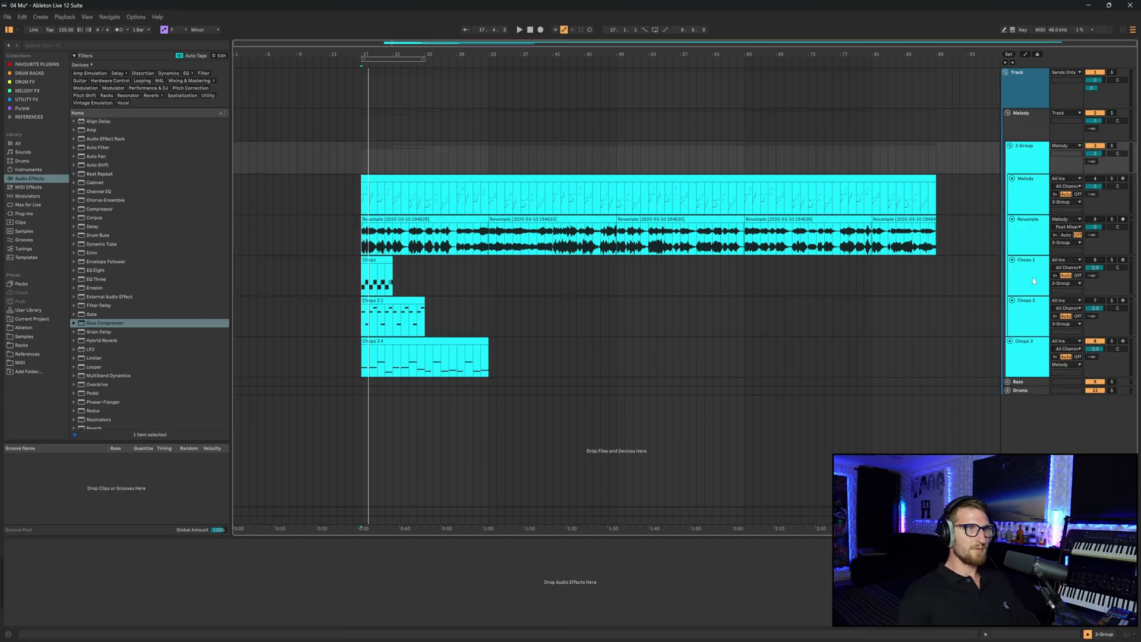
click(1026, 166)
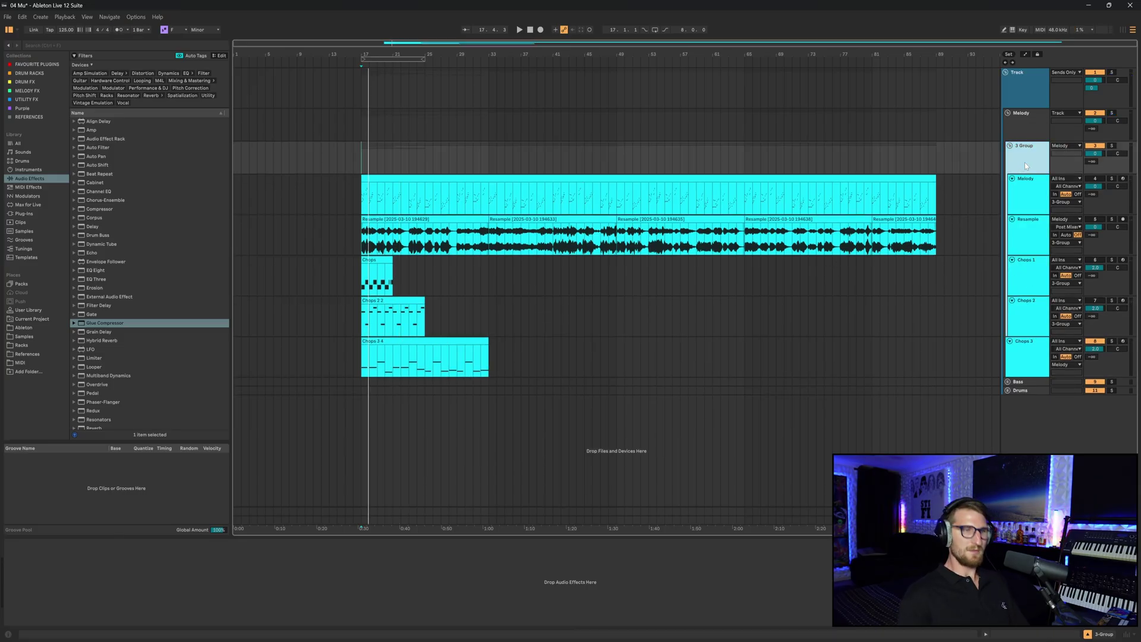
text(Original)
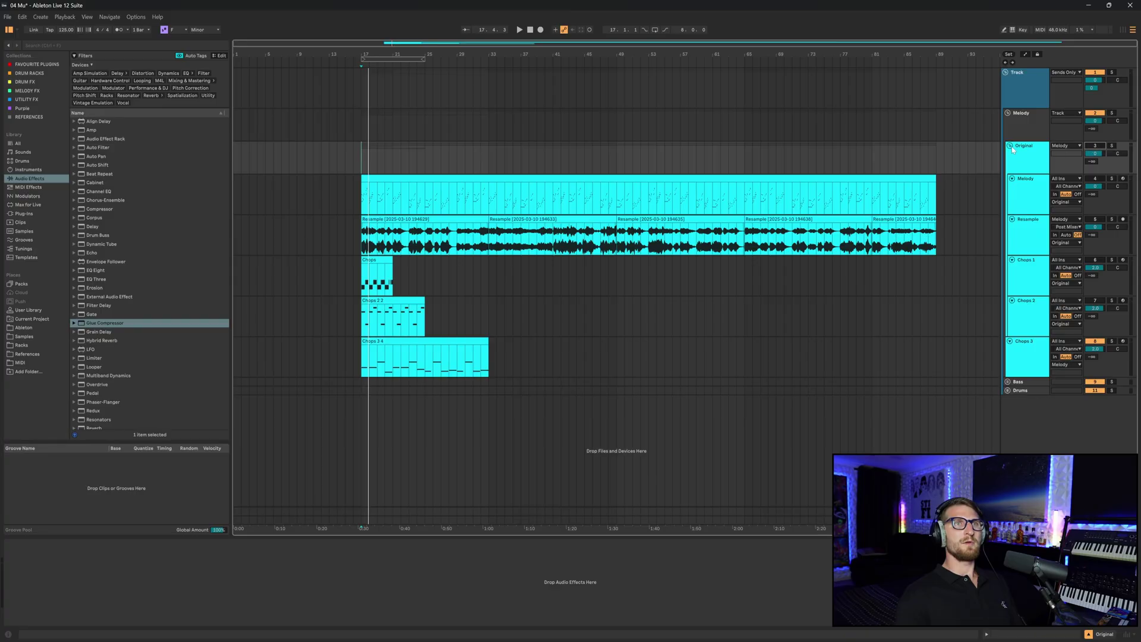
click(1011, 146)
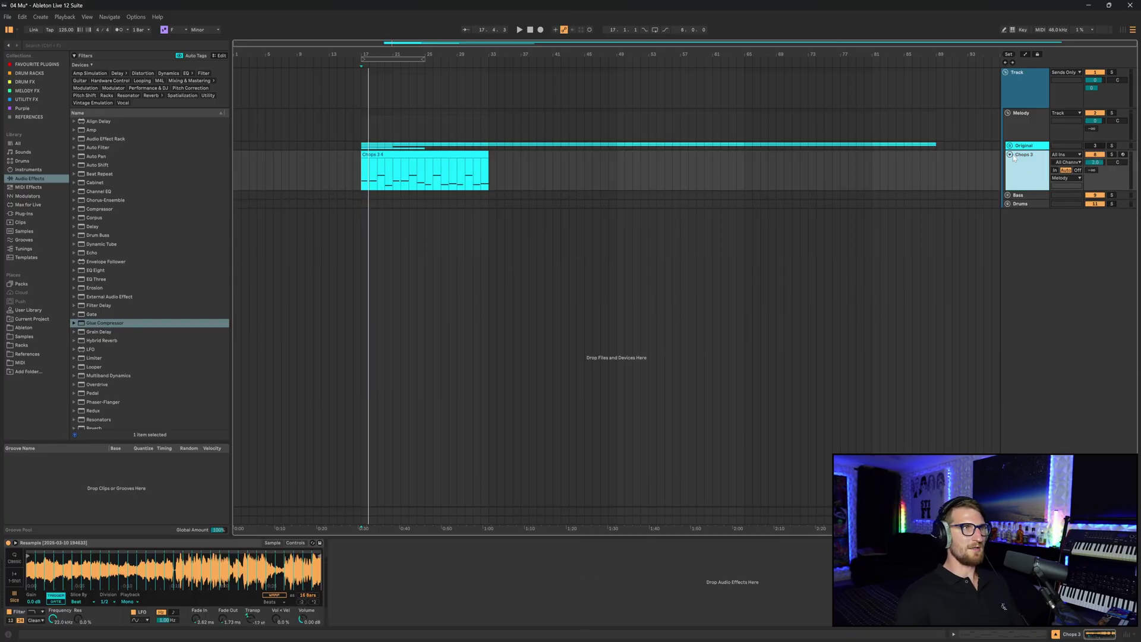
Step: Loop the arrangement over the Chops 3 clip, bars 17 to 33, and place drum loop sample 91 on the Drums track at bar 17
click(462, 154)
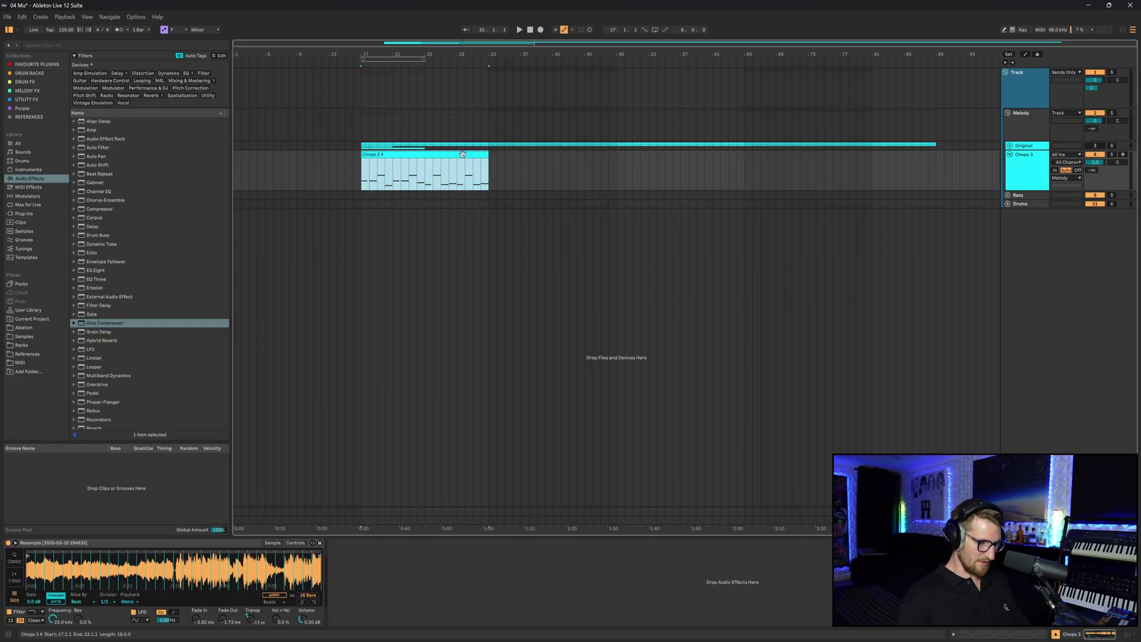
key(ctrl+l)
click(434, 186)
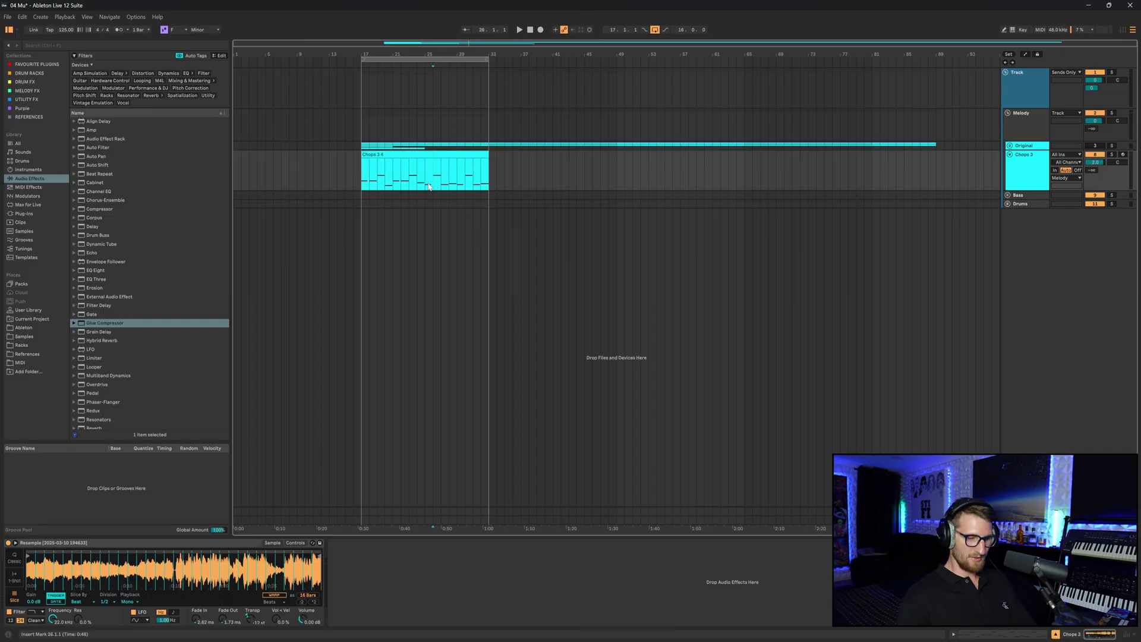
key(plus)
key(plus)
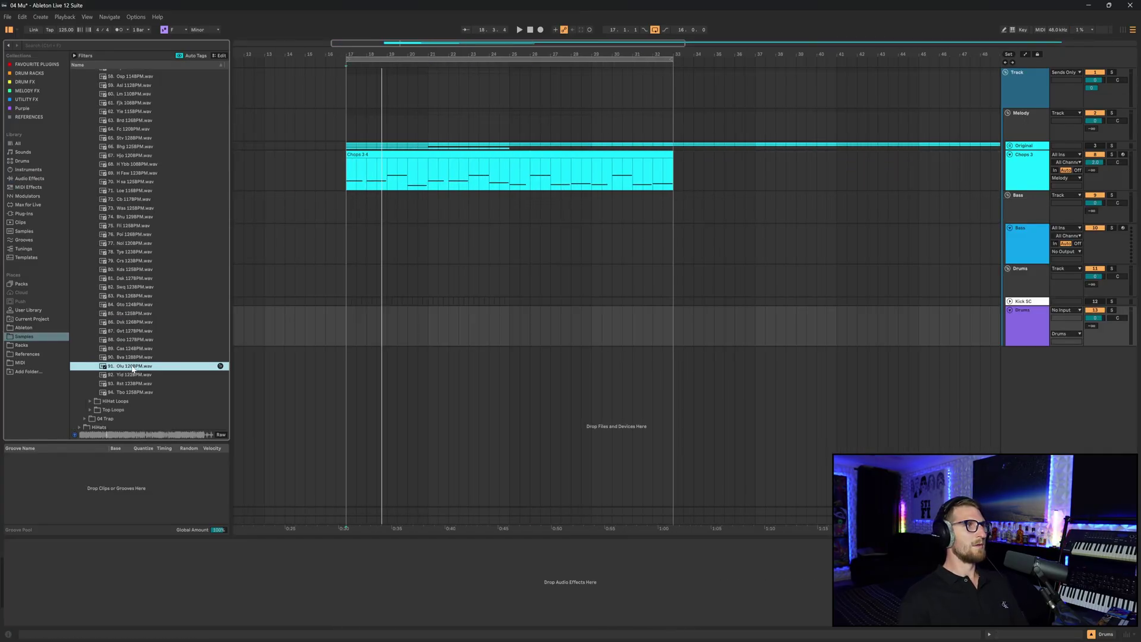
drag(131, 367, 351, 331)
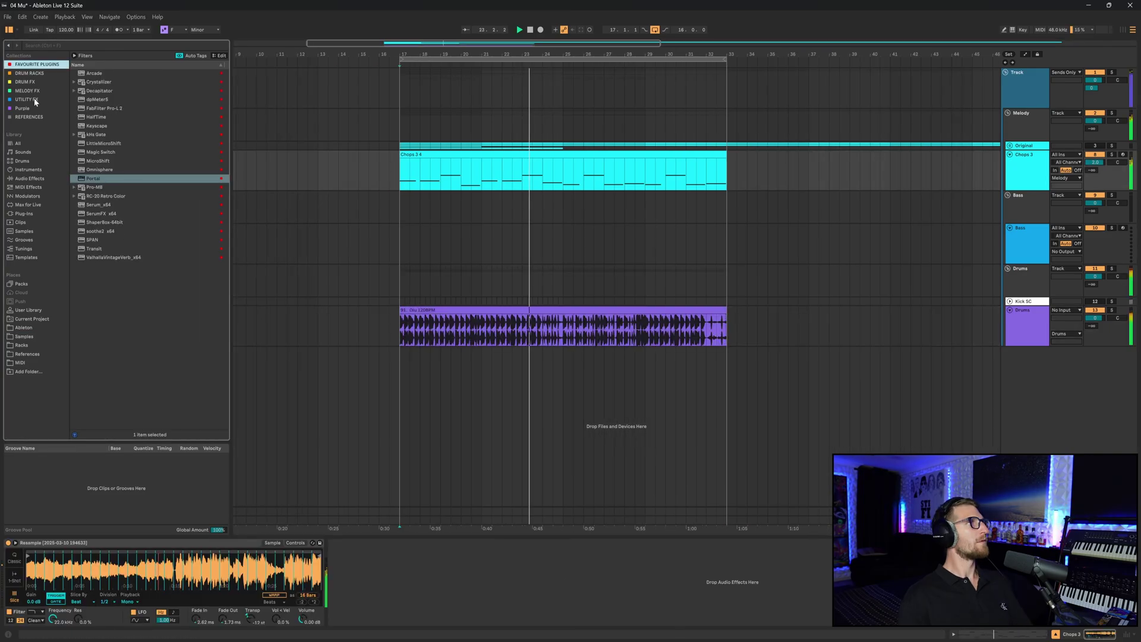
Step: Add the SC Shaperbox rack to Chops 3, ungroup it to leave ShaperBox alone, and hide the plug-in window
click(27, 100)
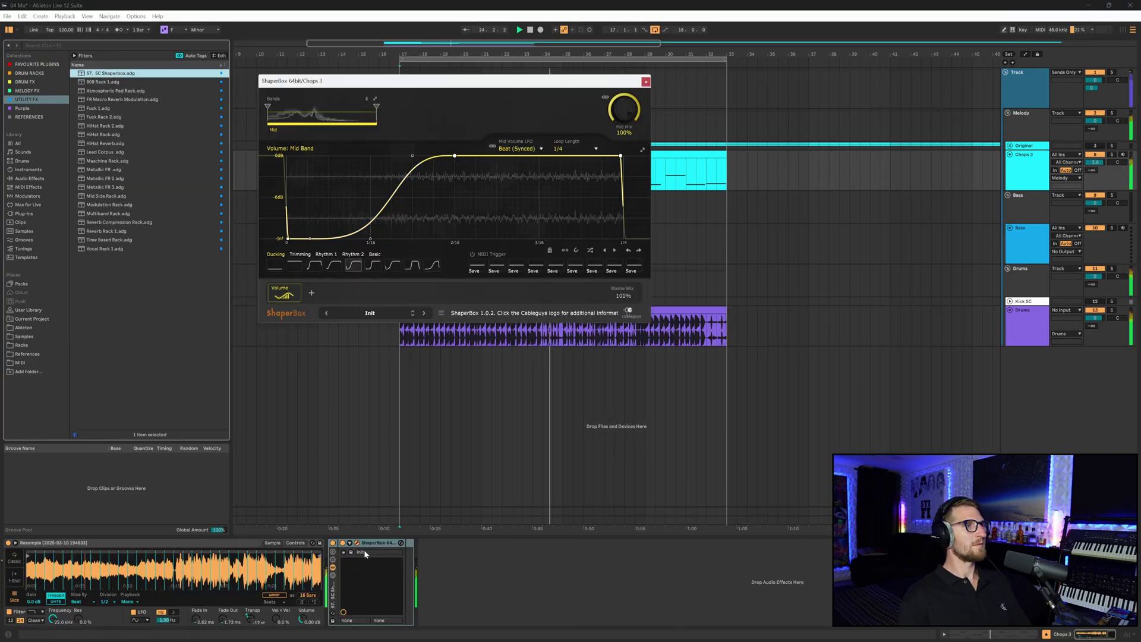
right_click(334, 591)
click(348, 558)
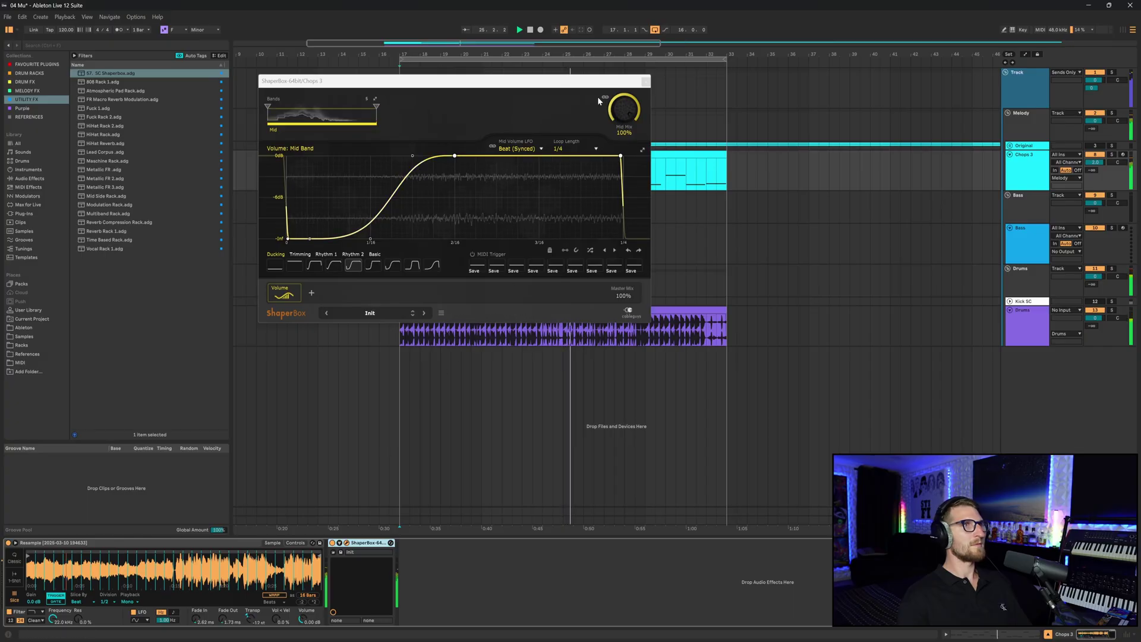
key(ctrl+alt+p)
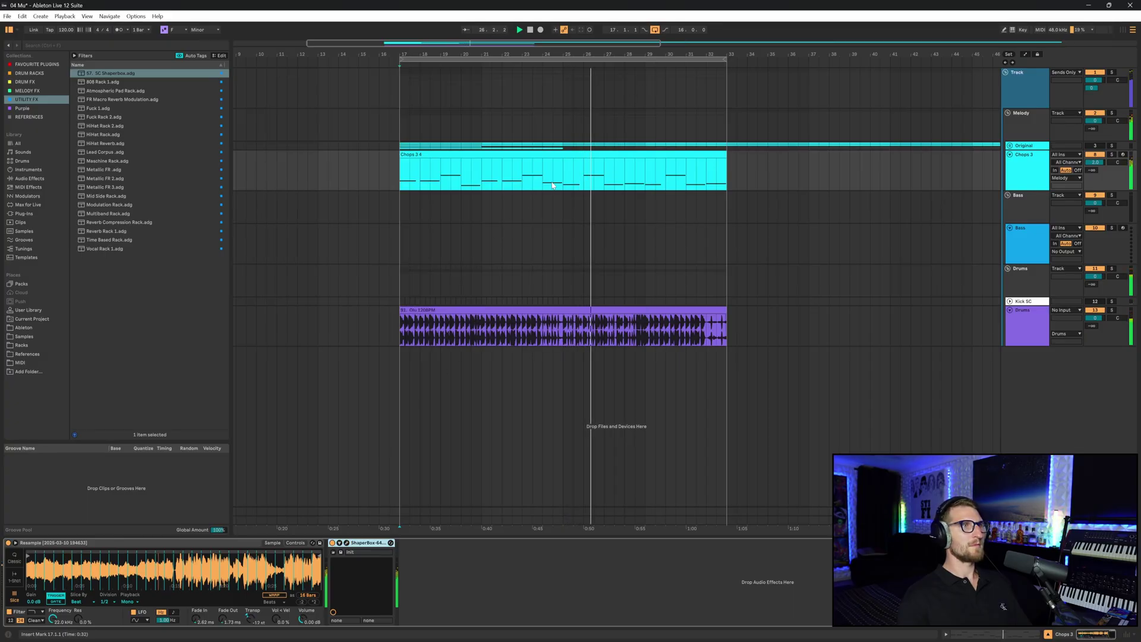
click(563, 249)
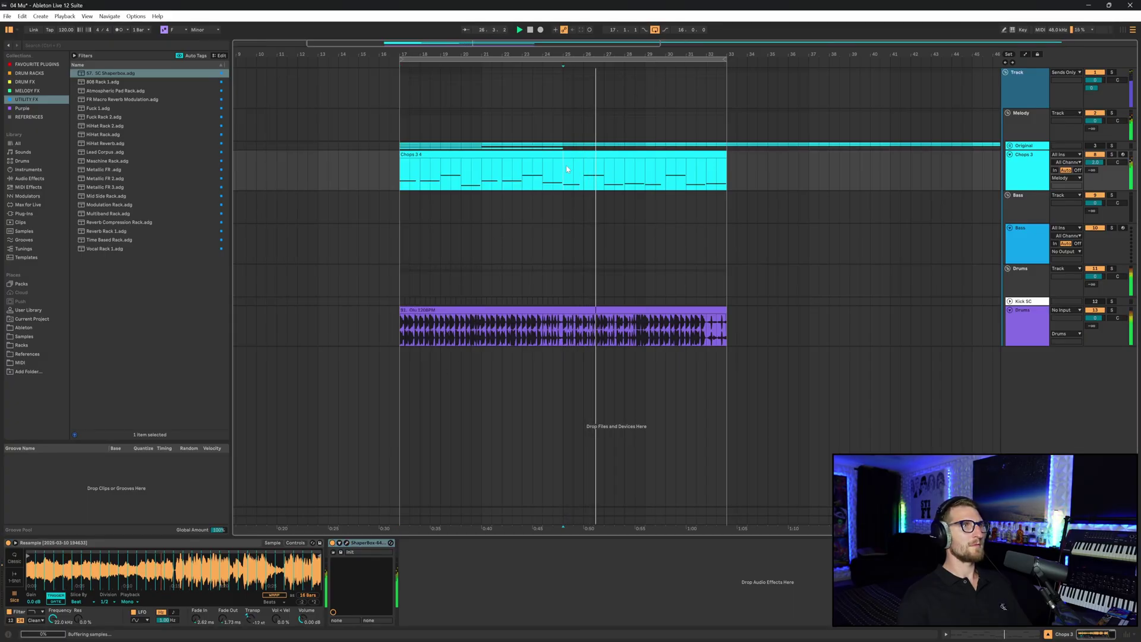
click(411, 177)
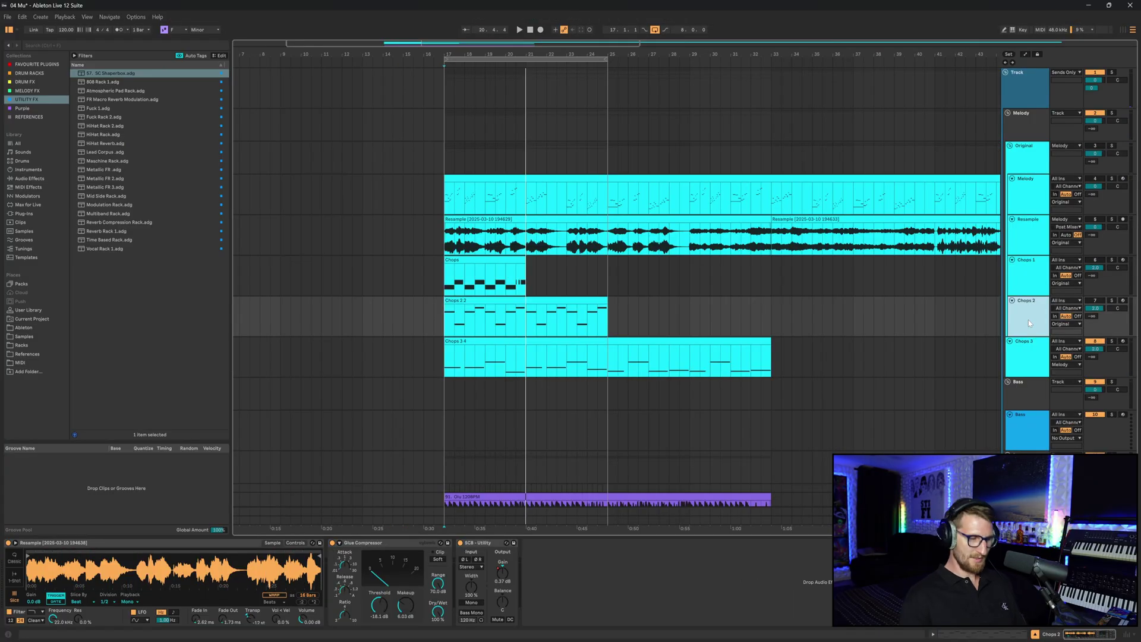
Step: Duplicate the Chops 3 track, delete the copied clip, and rename the new track Chops 4
click(1033, 375)
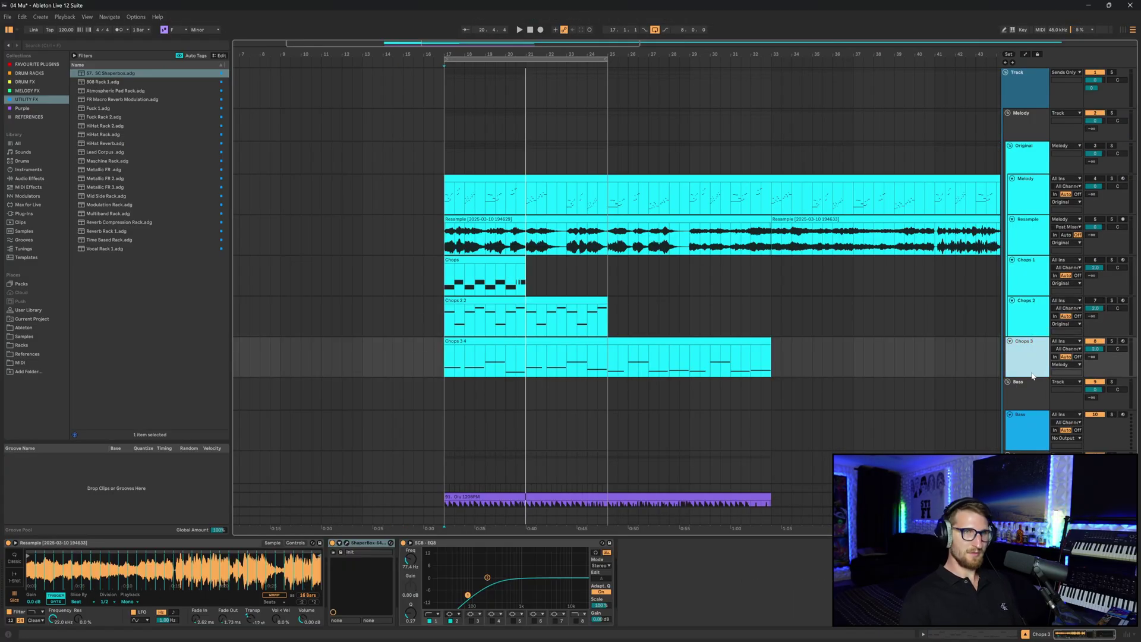
key(ctrl+d)
click(686, 388)
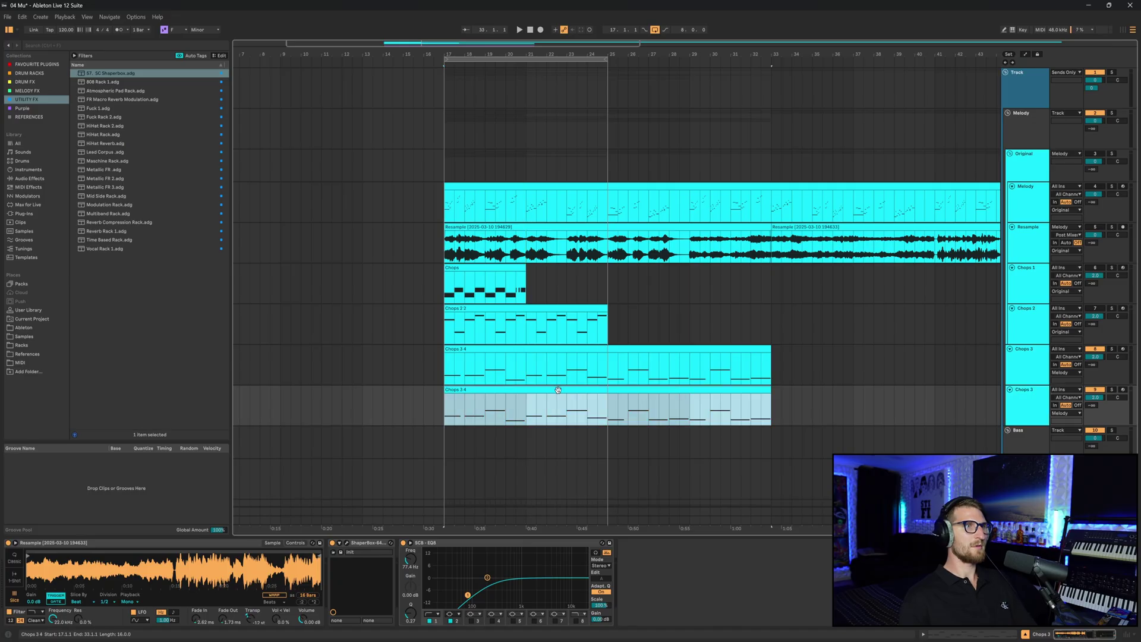
key(Delete)
click(441, 251)
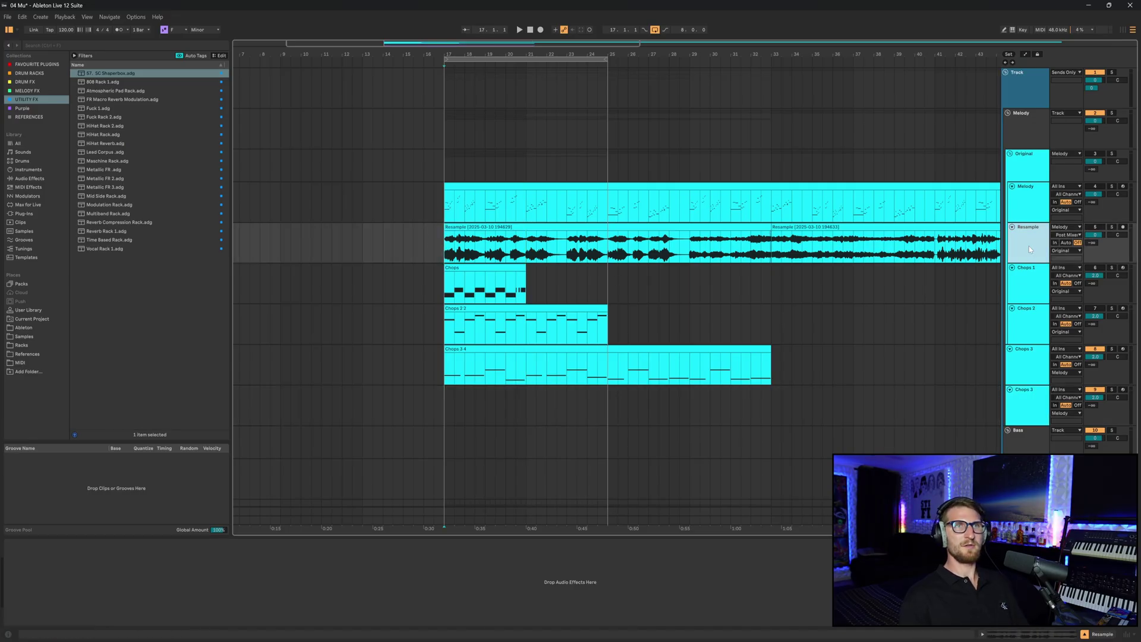
click(1028, 408)
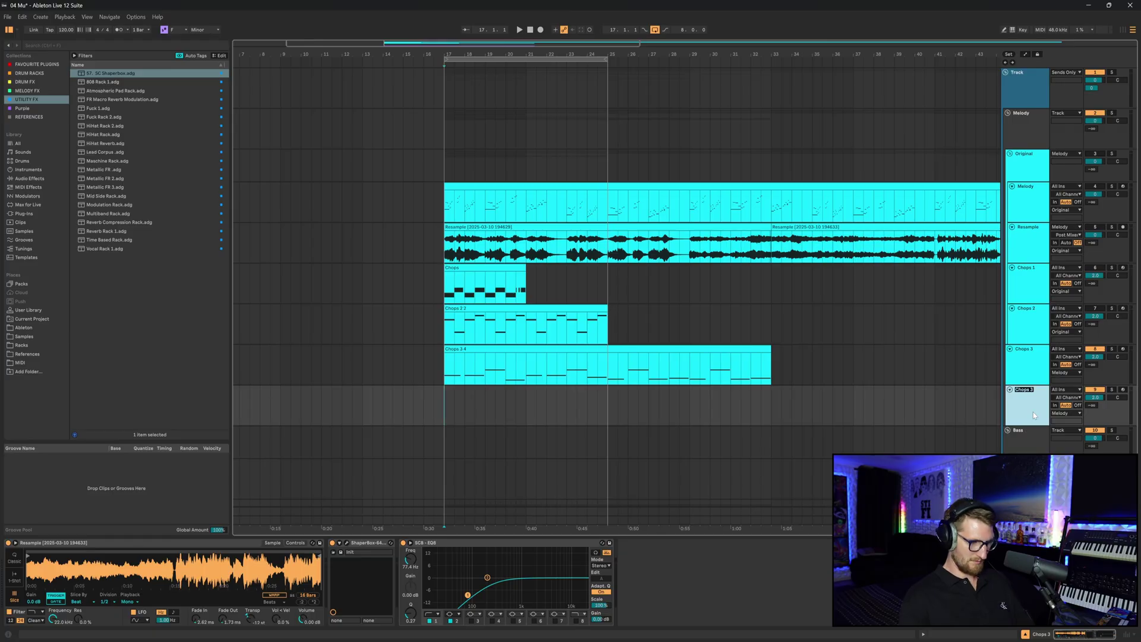
Step: Remove the EQ8 device from Chops 4 and load the Resample clip from bars 17 to 33 into its Simpler
click(431, 543)
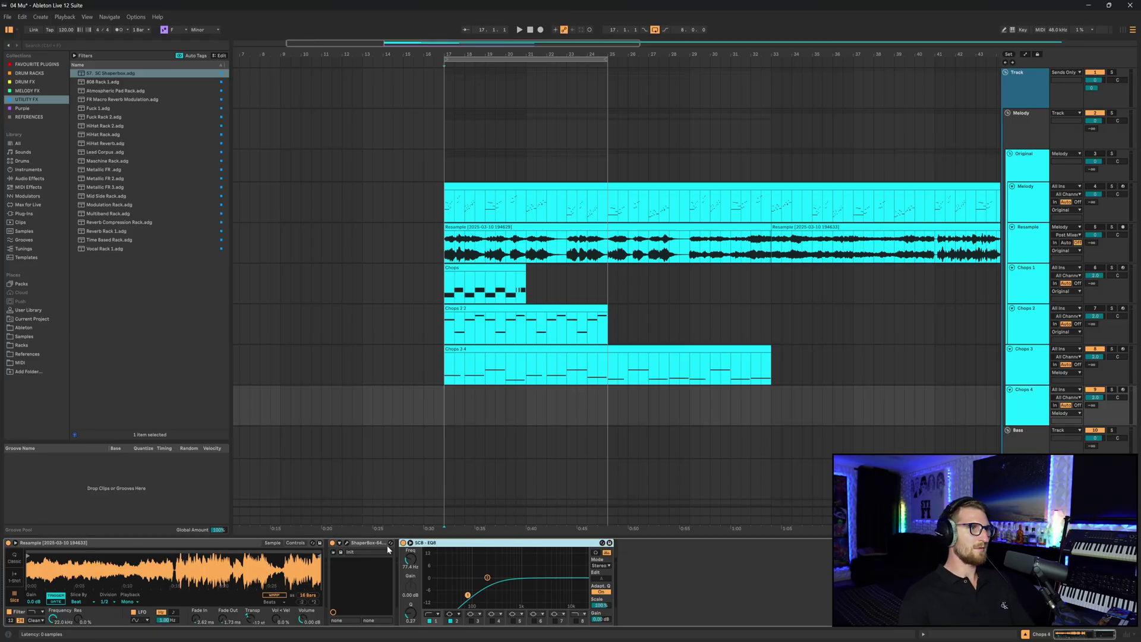
key(Delete)
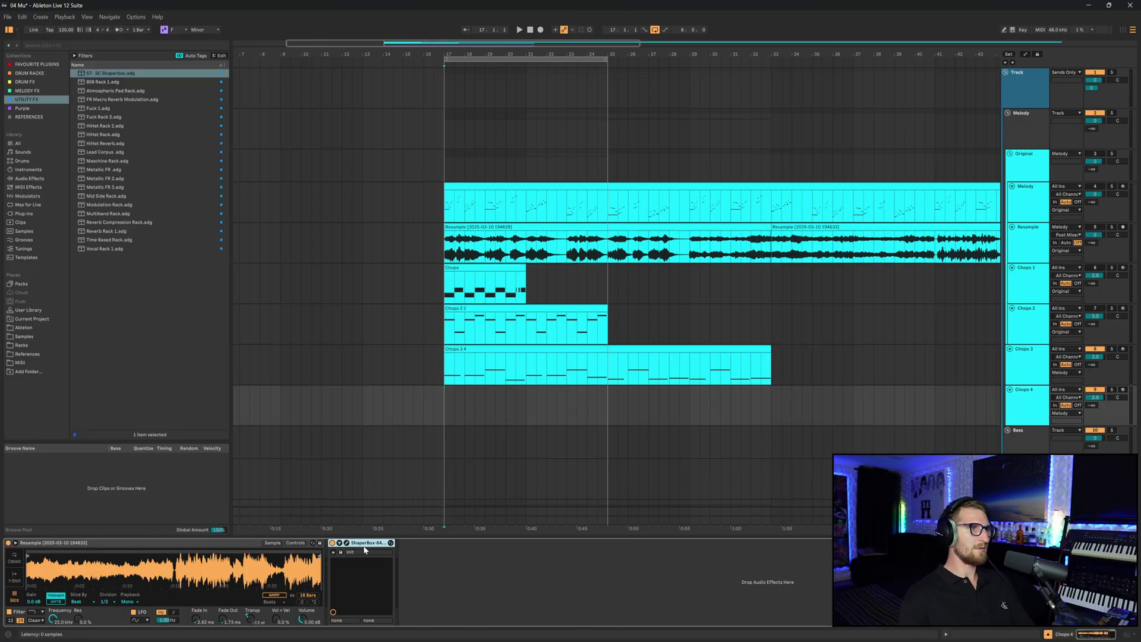
click(570, 226)
click(1028, 403)
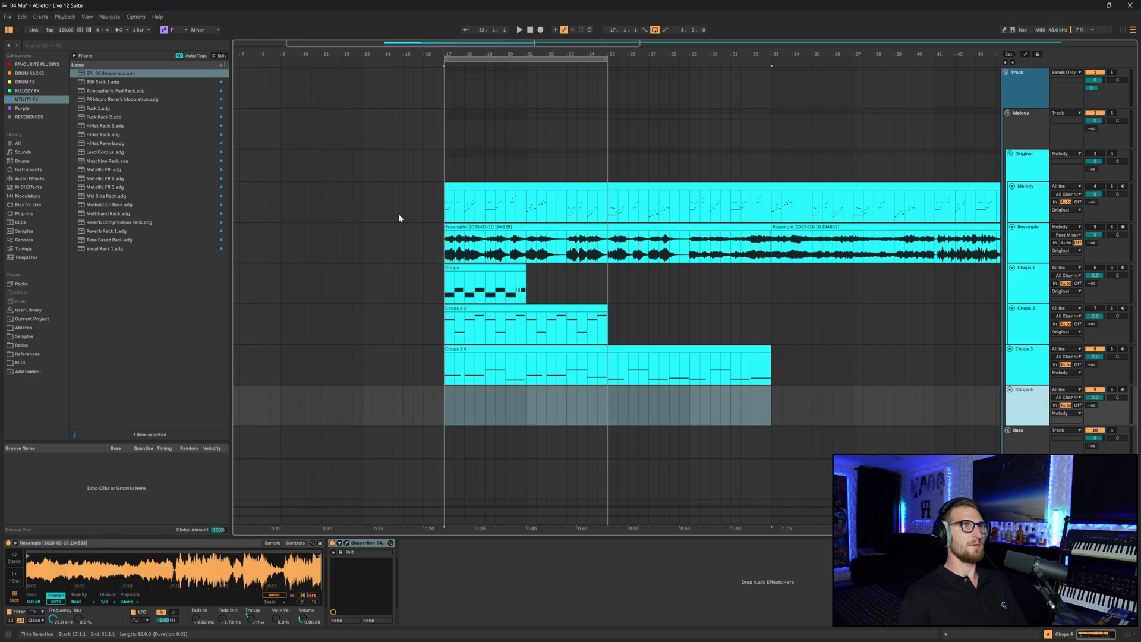
drag(475, 227, 173, 567)
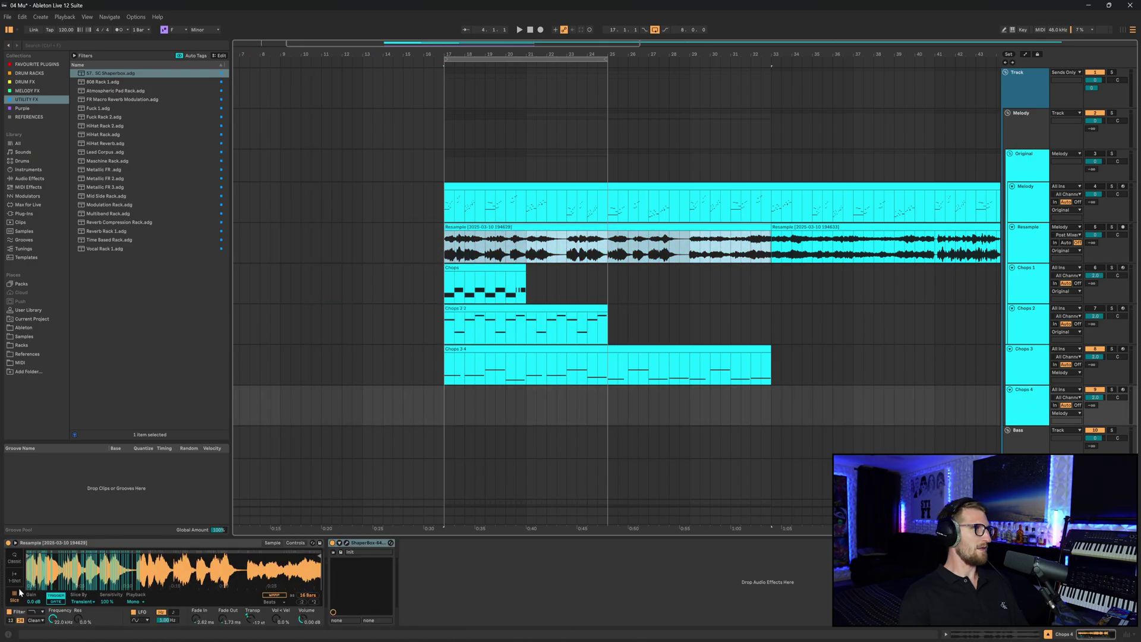
Step: Set the Chops 4 Simpler to slice by beat with a 1/2 division
click(83, 601)
click(84, 616)
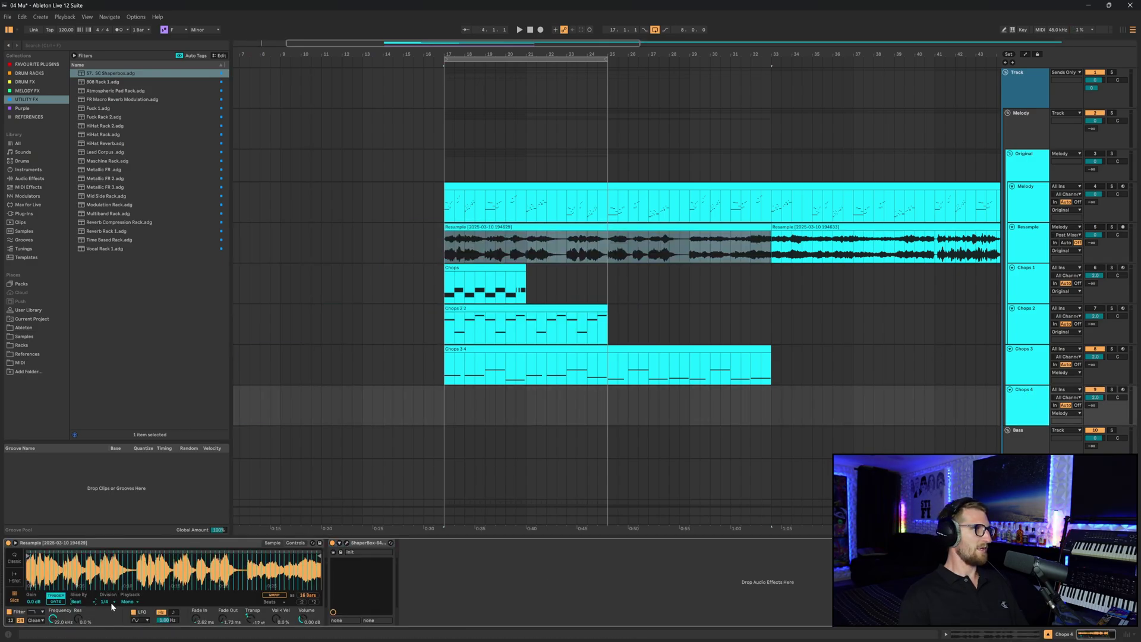
click(107, 602)
click(114, 568)
Step: Record a chop pattern across bars 17 to 25 on Chops 4 and open its first two-bar clip in the note editor
click(541, 30)
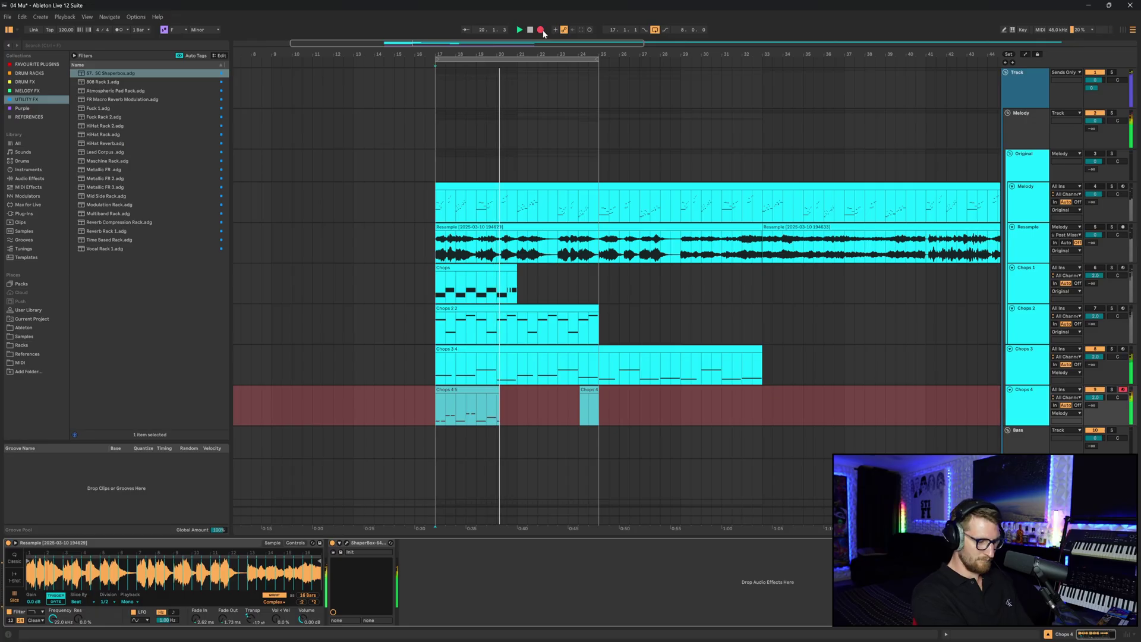
key(space)
drag(477, 414, 517, 414)
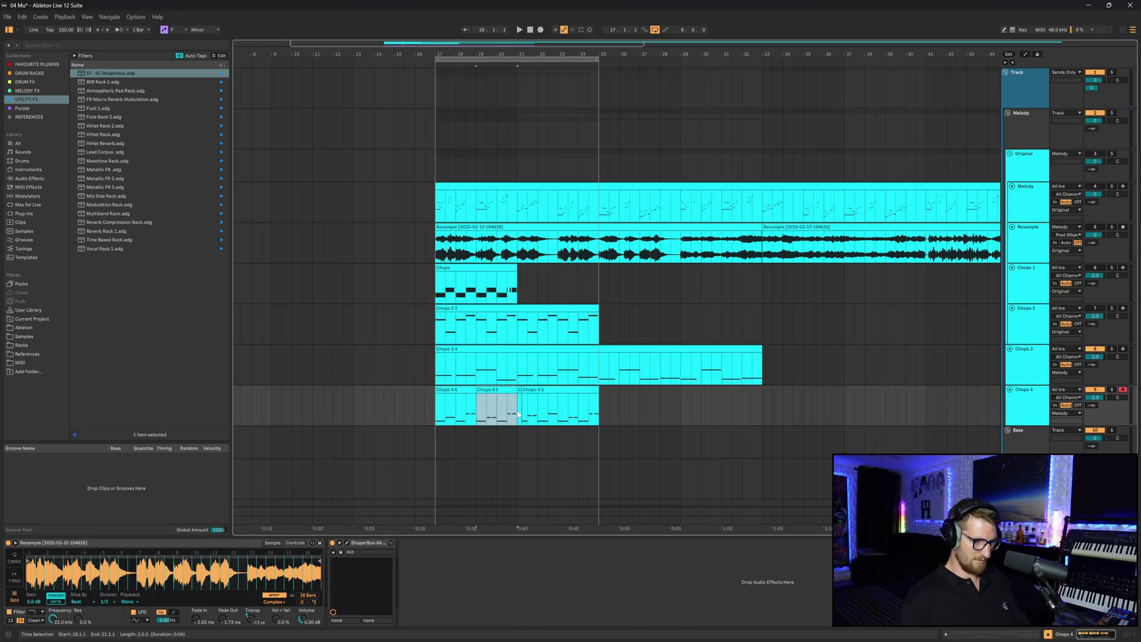
double_click(450, 391)
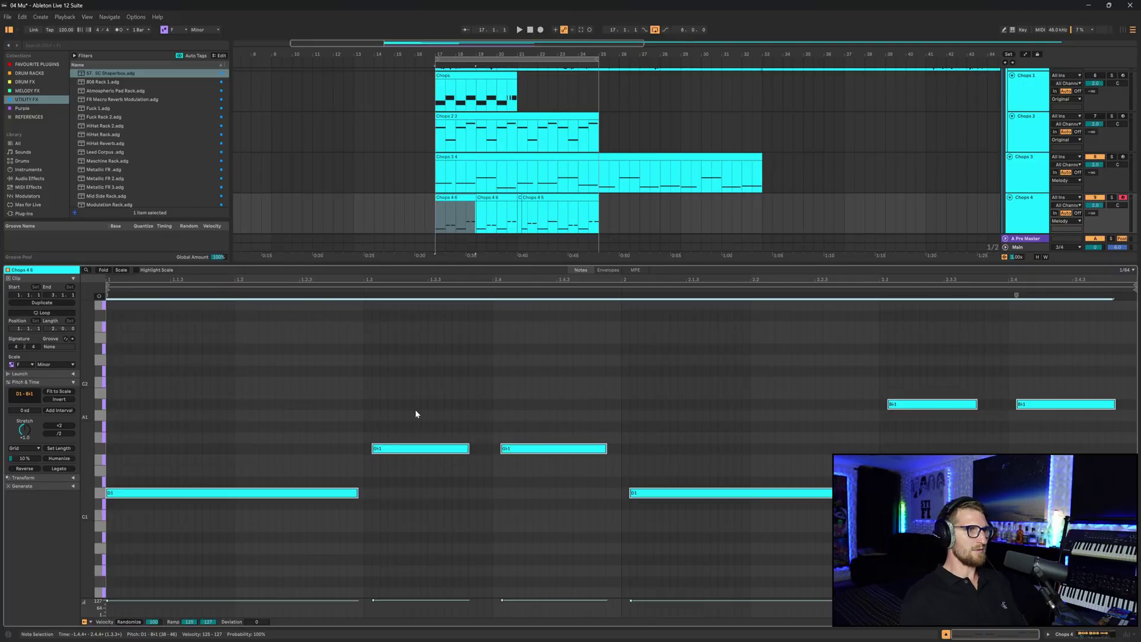
Step: Quantize all the notes in the first two-bar Chops 4 clip after its opening note, group by group, and return to the device view
drag(415, 409, 505, 468)
key(ctrl+u)
drag(684, 465, 747, 525)
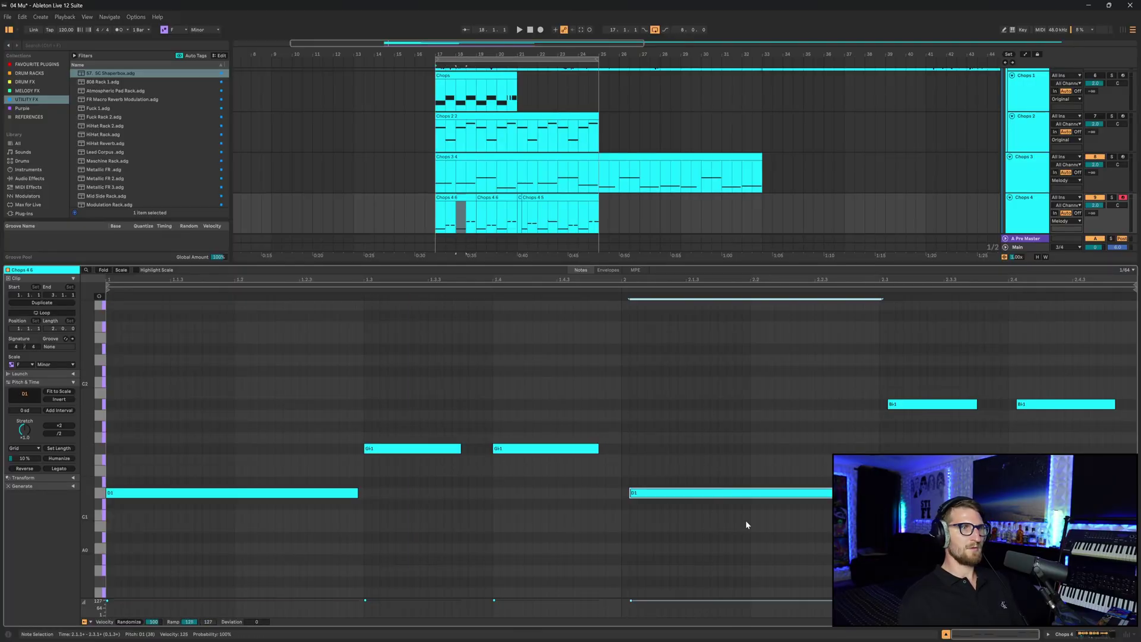
key(ctrl+u)
drag(874, 422, 1116, 344)
key(ctrl+u)
click(953, 443)
click(1080, 629)
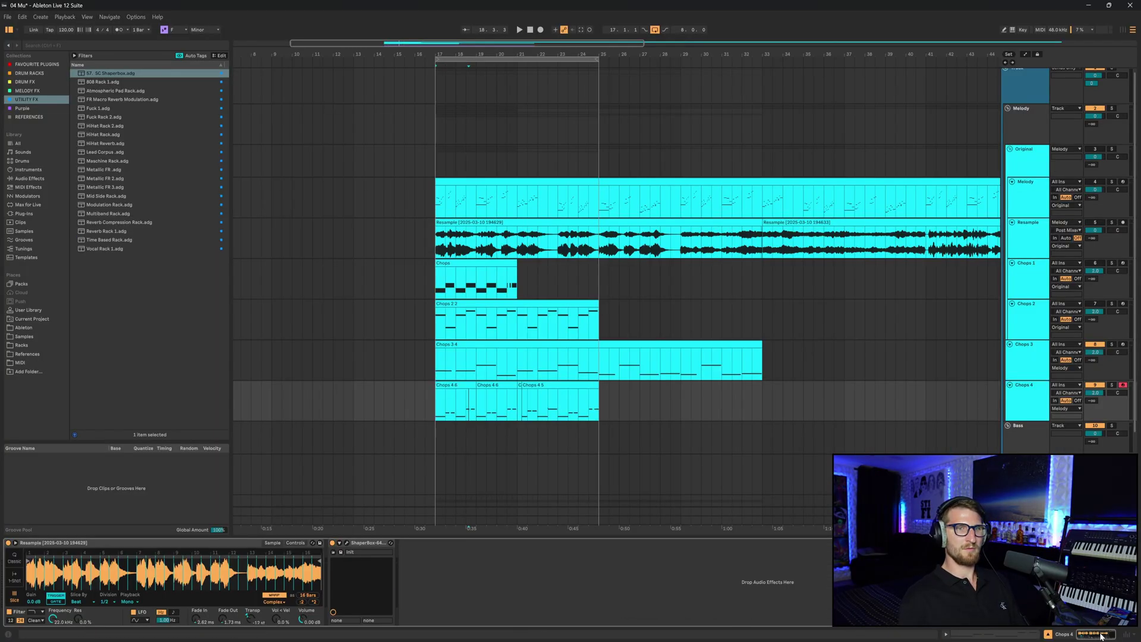
Step: Duplicate the quantized first Chops 4 clip across bars 17 to 25 and consolidate the copies into one eight-bar clip
key(space)
click(456, 387)
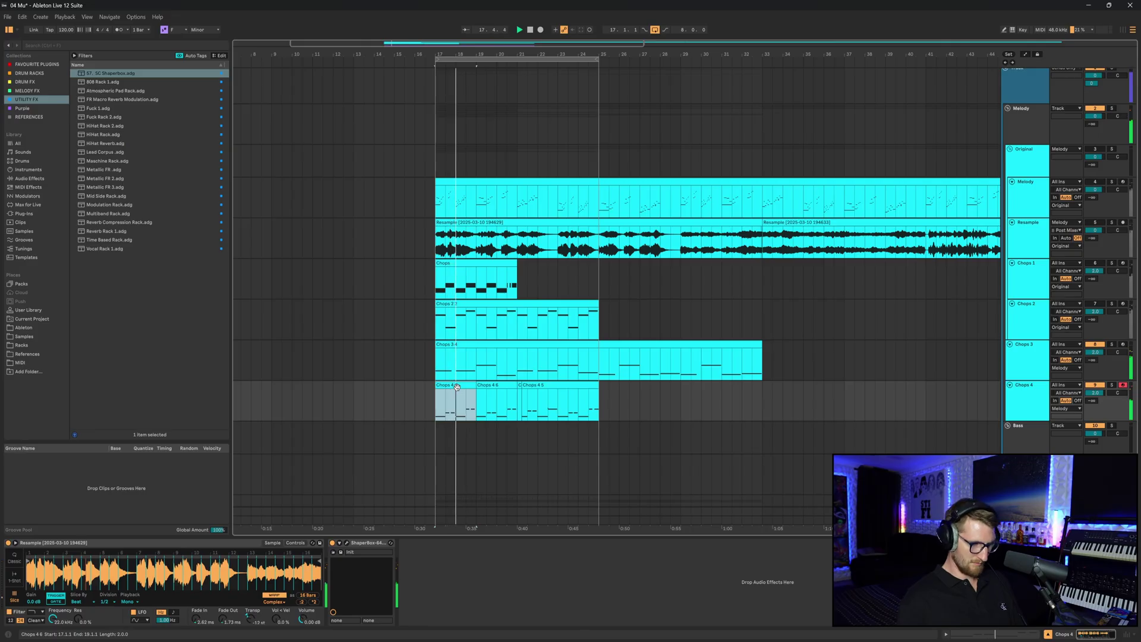
key(ctrl+d)
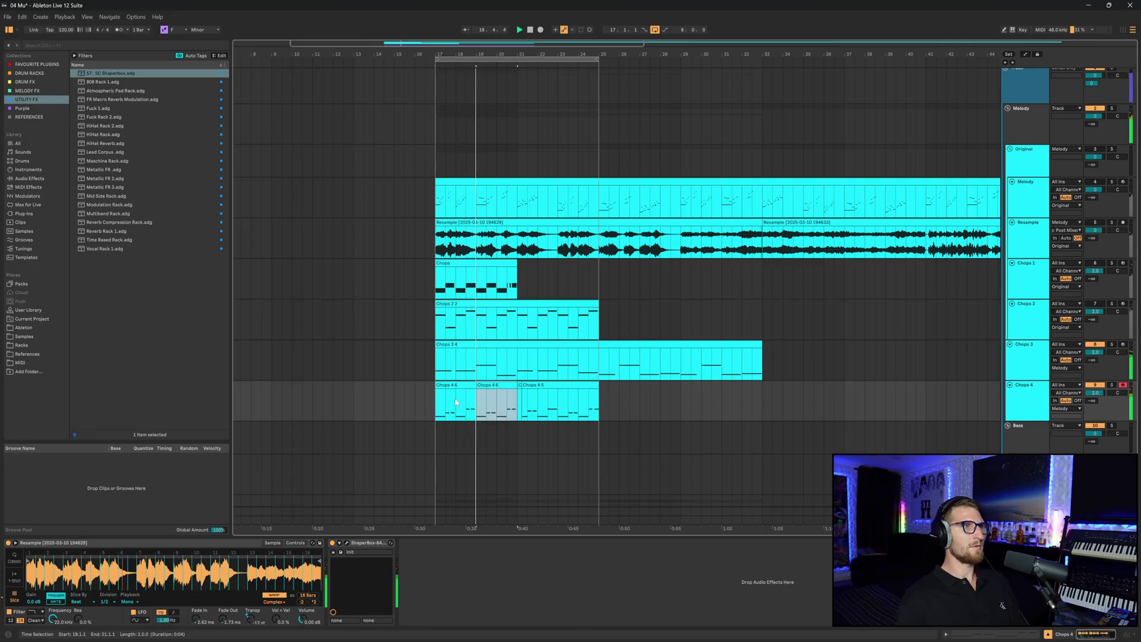
key(ctrl+d)
key(ctrl+d)
click(457, 405)
shift+click(581, 385)
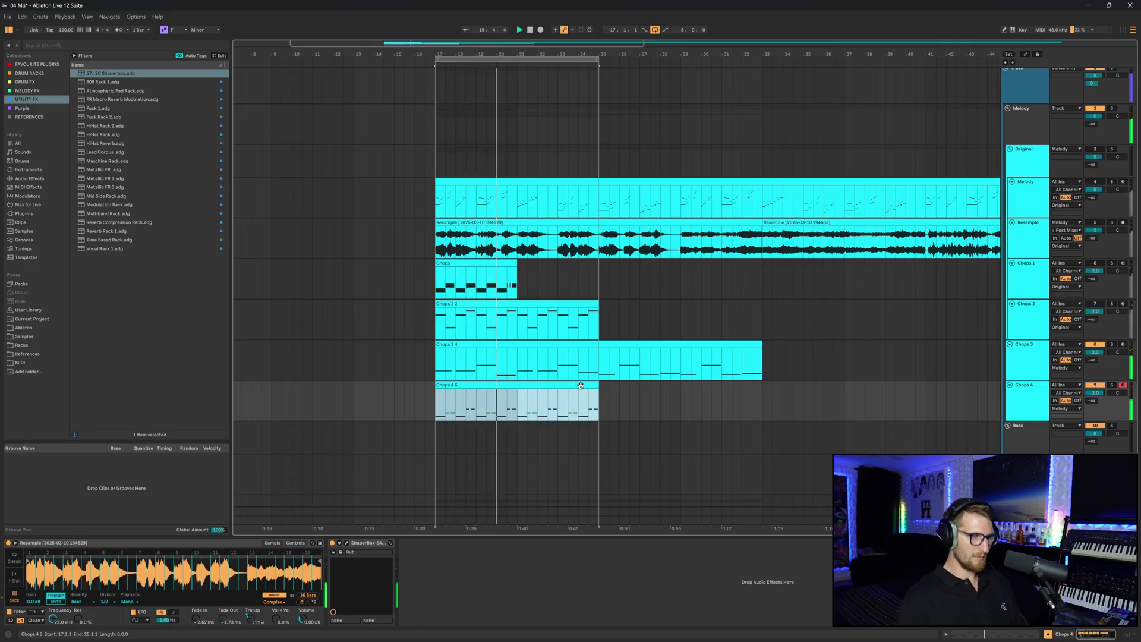
key(ctrl+j)
double_click(523, 404)
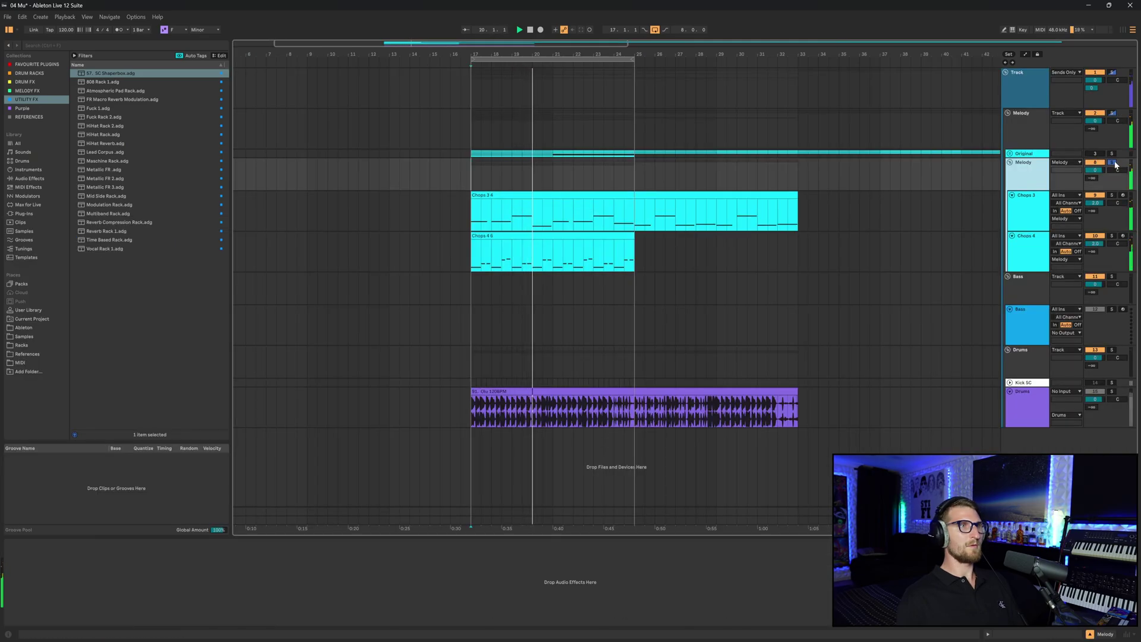
Step: Unsolo the Melody subgroup that holds Chops 3 and Chops 4, and select the Bass track at bar 17
click(1112, 163)
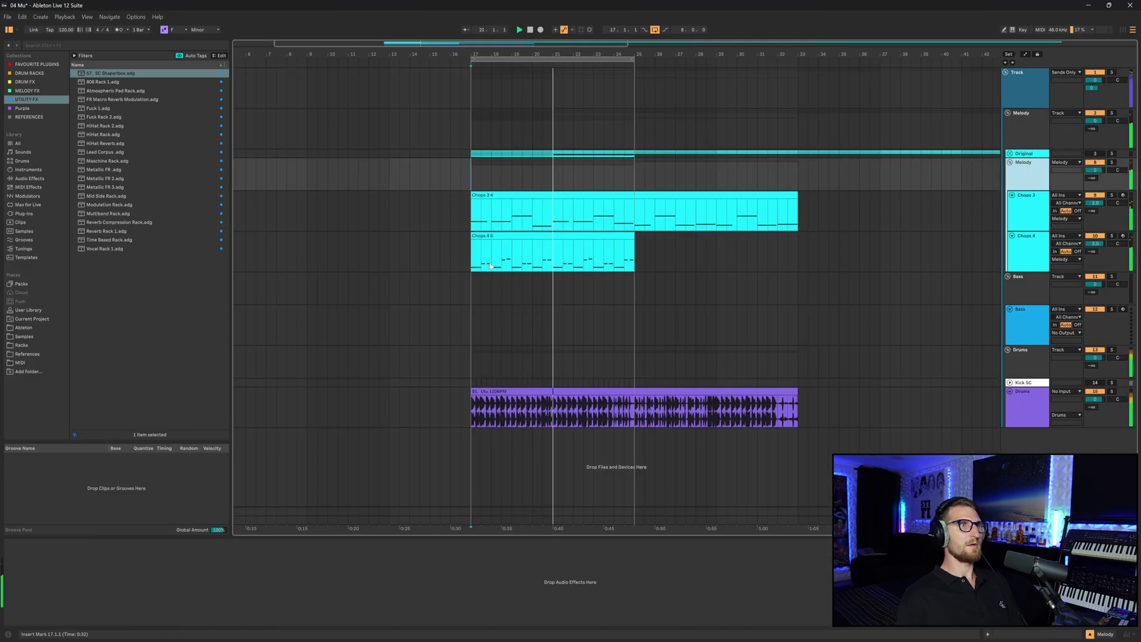
click(478, 211)
key(space)
click(482, 296)
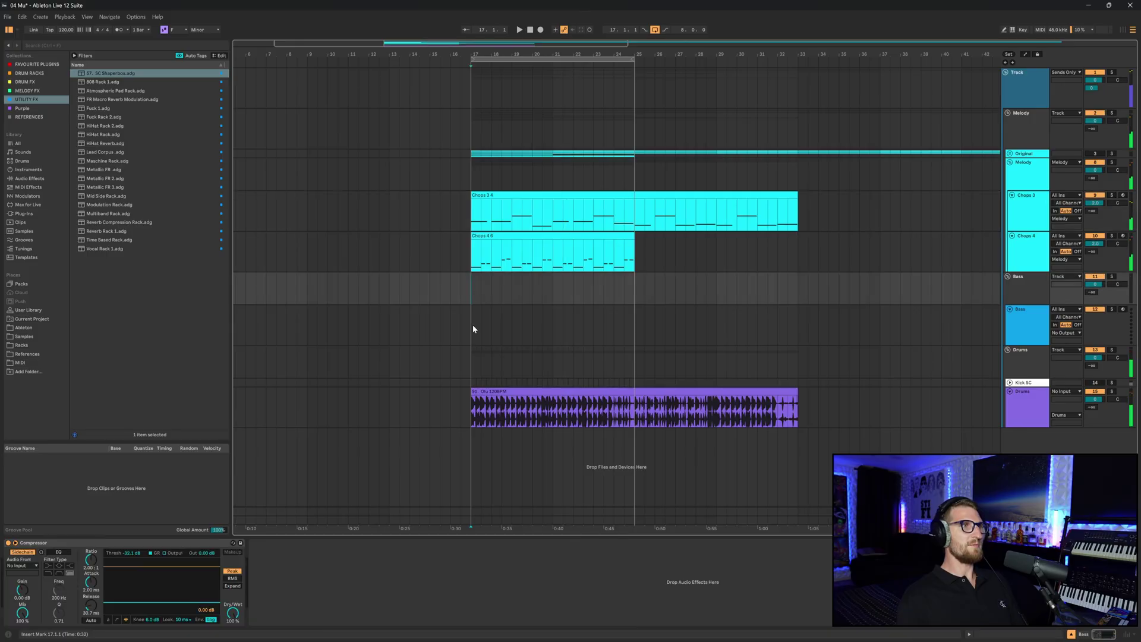
click(473, 325)
key(Down)
click(1028, 324)
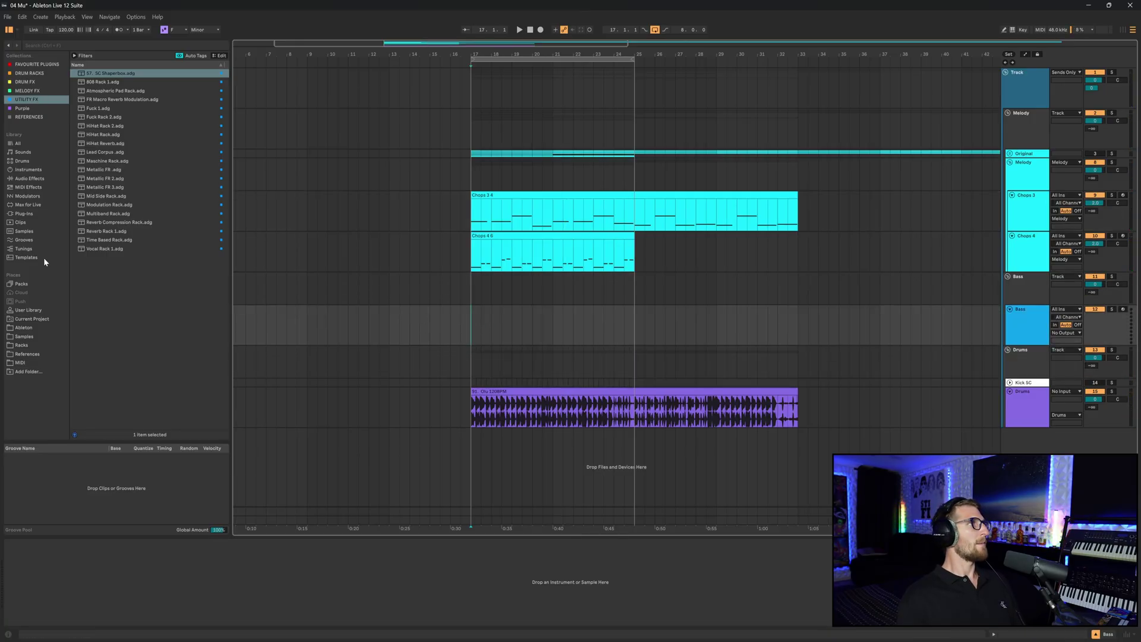
Step: Browse the Samples place to the 808s folder inside 01 Splice
click(29, 337)
scroll(159, 221, up, 15)
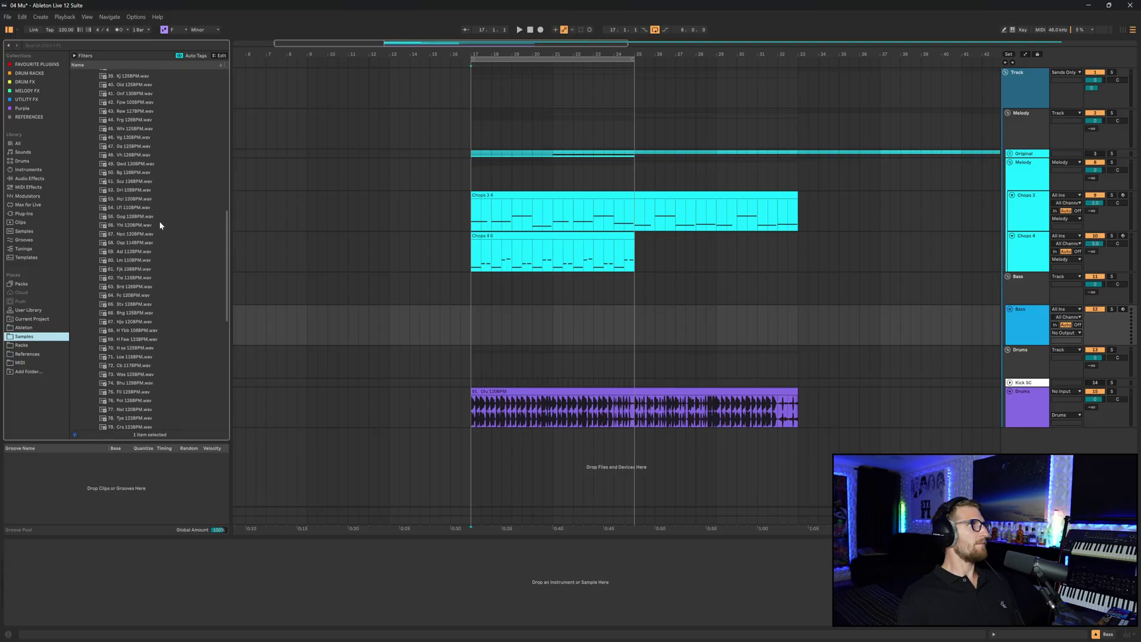
click(85, 92)
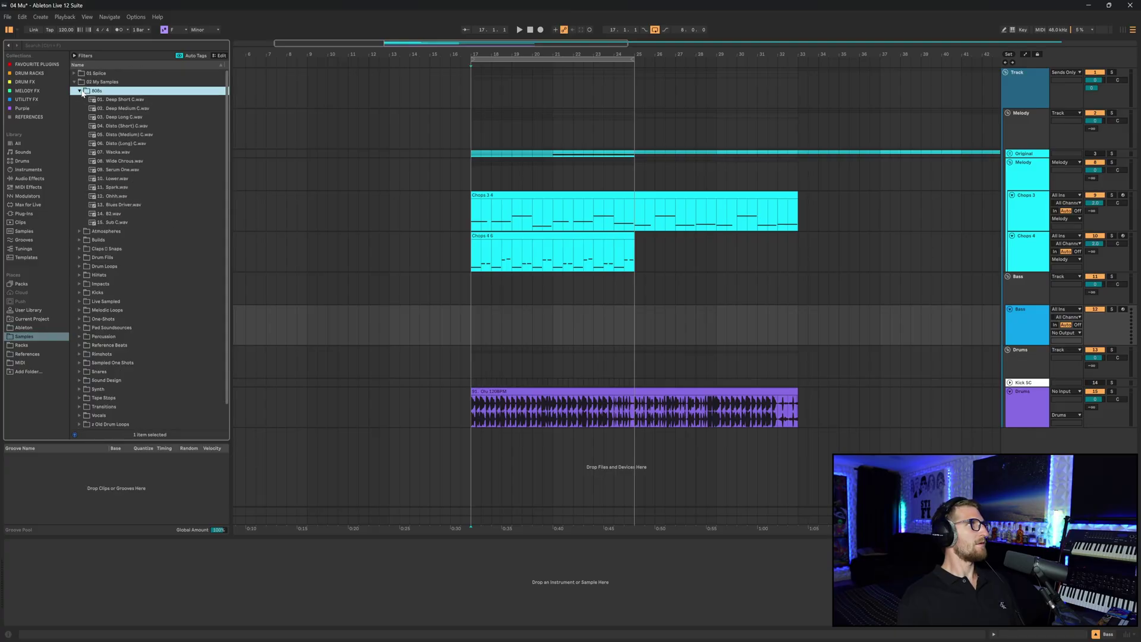
click(76, 82)
click(84, 82)
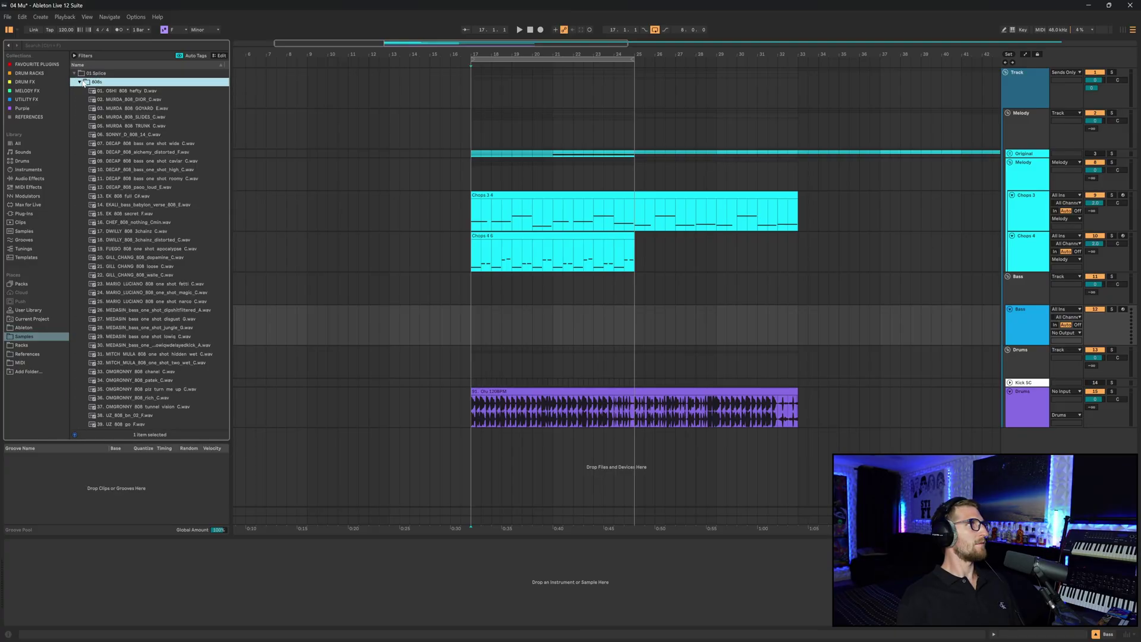
Step: Audition the 808 one-shots one after another in the Splice 808s folder
click(139, 188)
key(Down)
key(Down)
key(Down)
key(Down)
key(Down)
key(Down)
key(Down)
key(Down)
key(Down)
key(Down)
key(Down)
key(Down)
key(Down)
key(Down)
key(Down)
key(Down)
key(Down)
key(Down)
key(Down)
key(Down)
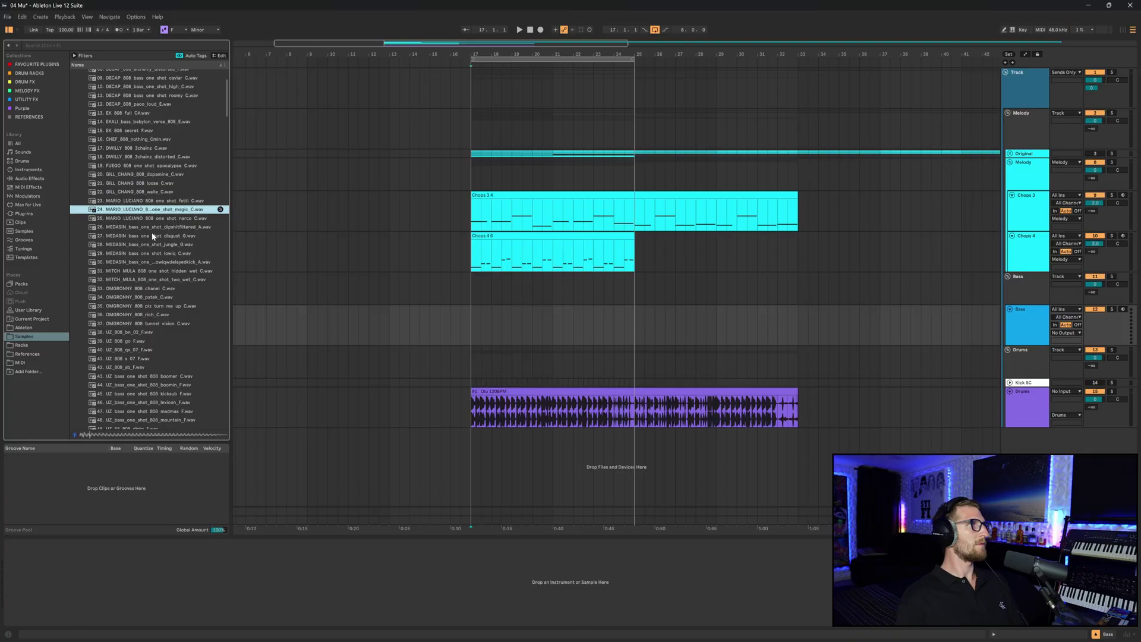
key(Down)
key(Down)
key(Down)
key(Down)
key(Down)
key(Down)
key(Down)
key(Down)
key(Down)
key(Down)
key(Down)
key(Down)
key(Down)
key(Down)
key(Down)
key(Down)
key(Down)
key(Down)
key(Down)
key(Down)
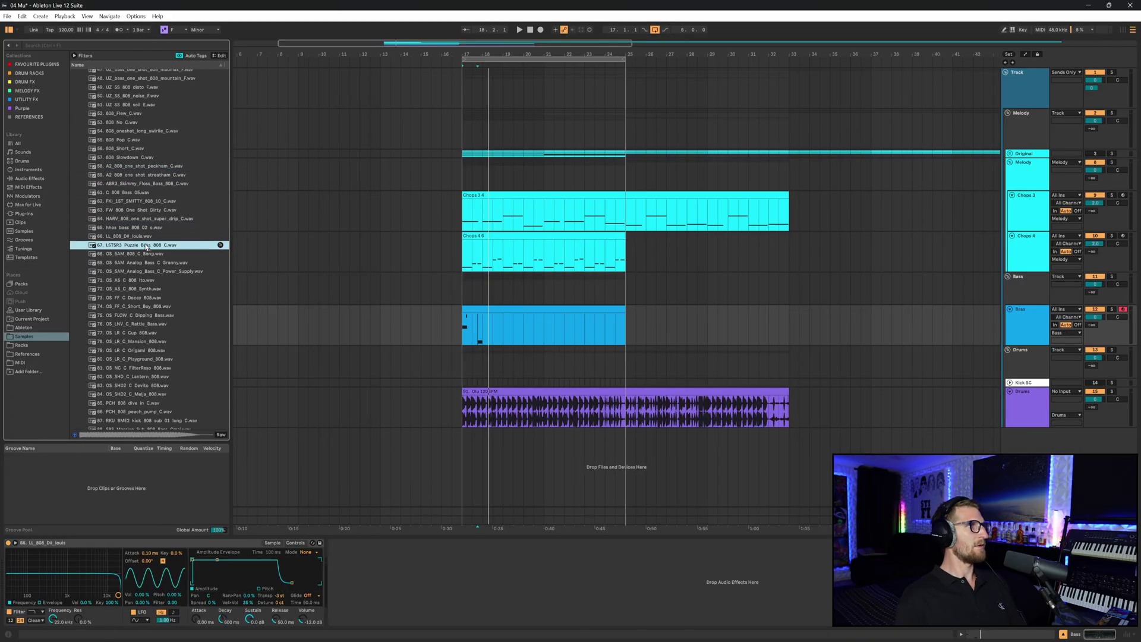
Step: Replace the Bass Simpler's sample with 67. LSTGR3_Puzzle_Bass_808_C.wav and set its voices to 1
drag(146, 246, 182, 564)
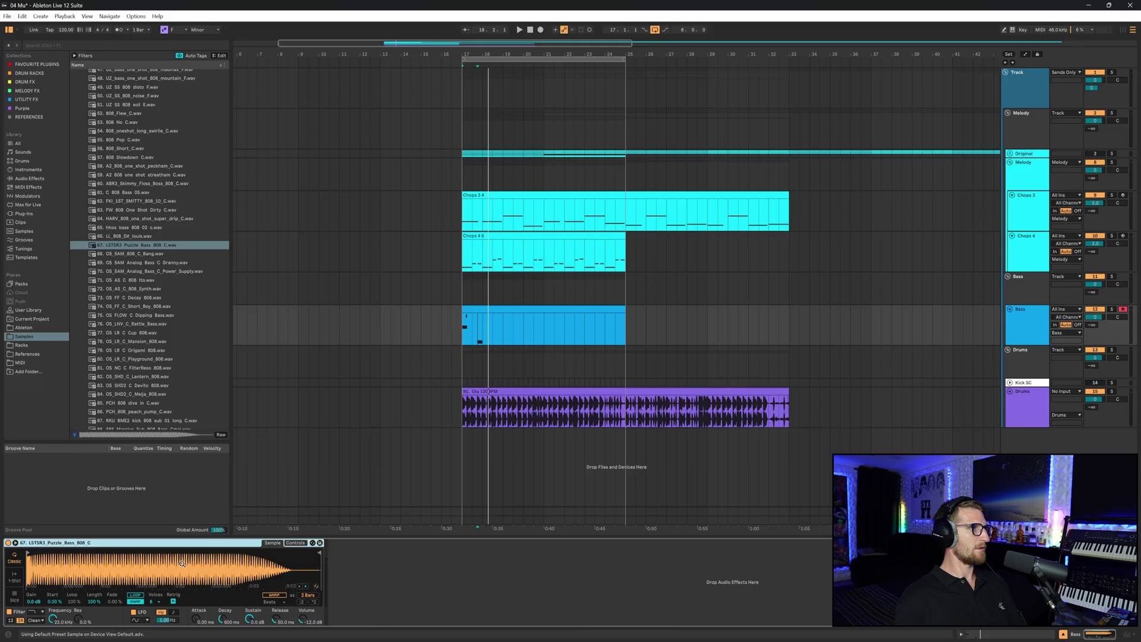
click(156, 602)
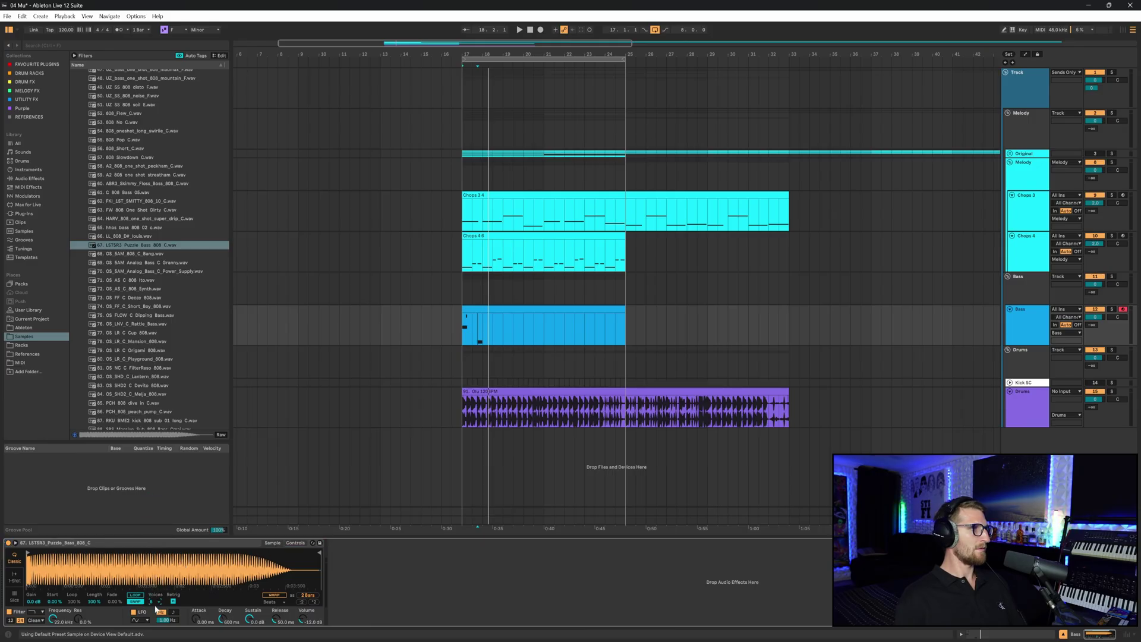
click(153, 498)
Step: Write the first four bars of the Bass clip's line with F4, Ab4, Db4 and F5 notes, including an F4 at the end of bar 3
drag(347, 444, 364, 444)
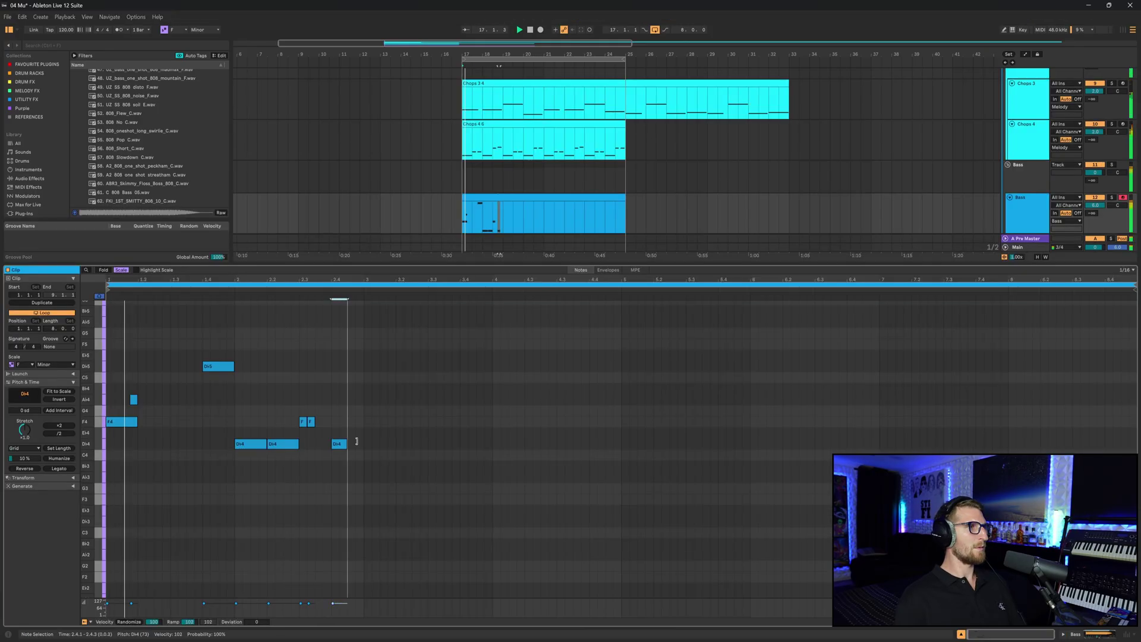
click(362, 462)
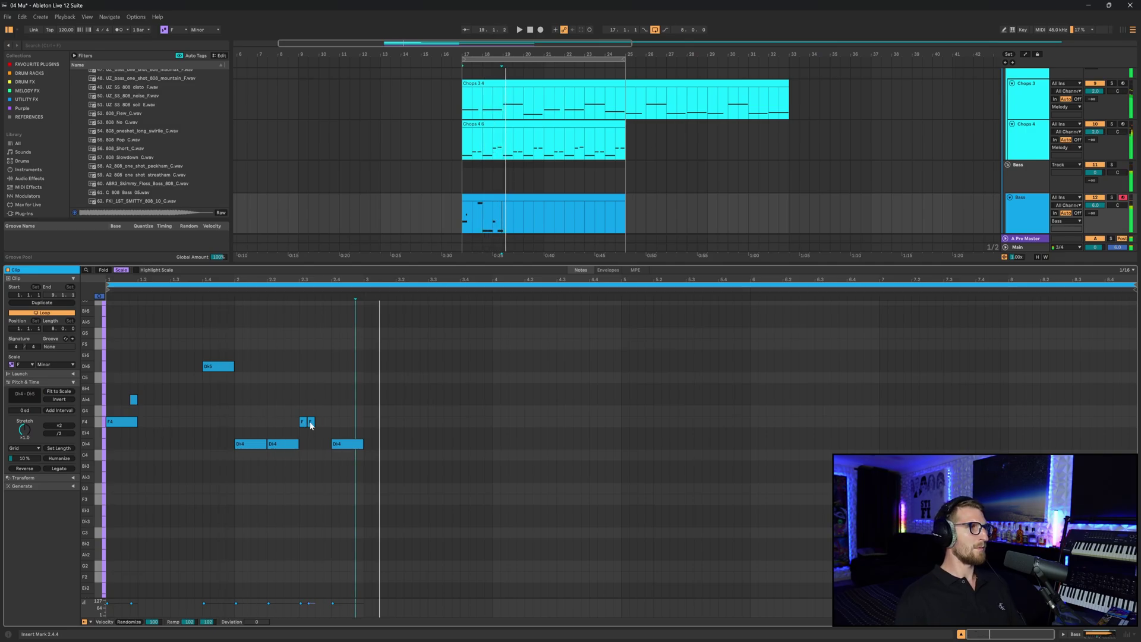
drag(485, 344, 476, 345)
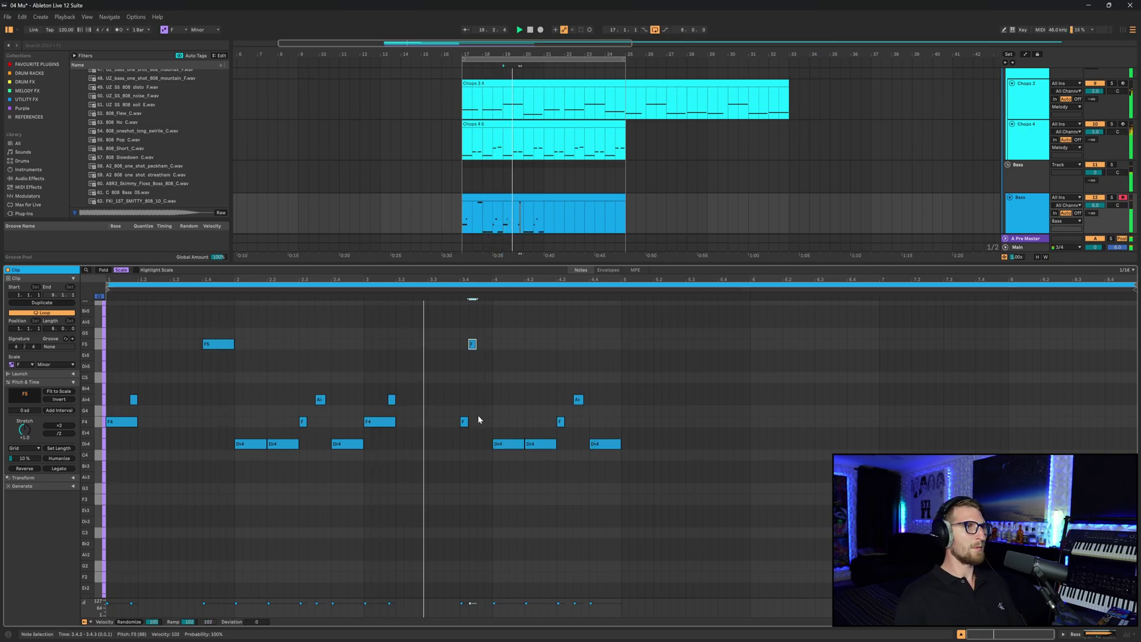
double_click(482, 420)
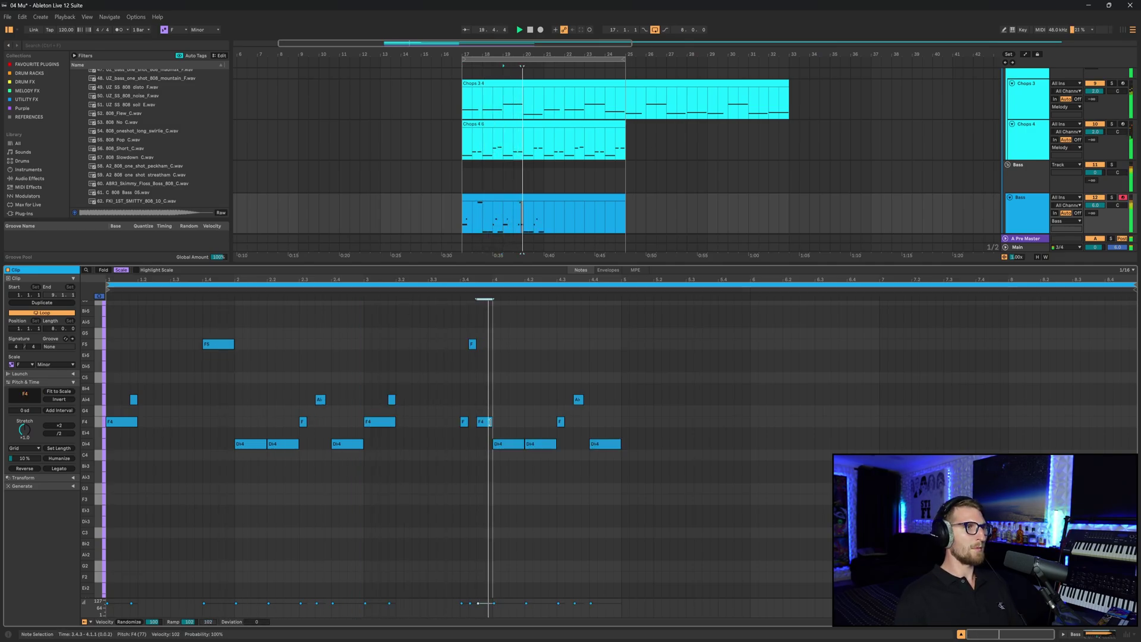
click(489, 397)
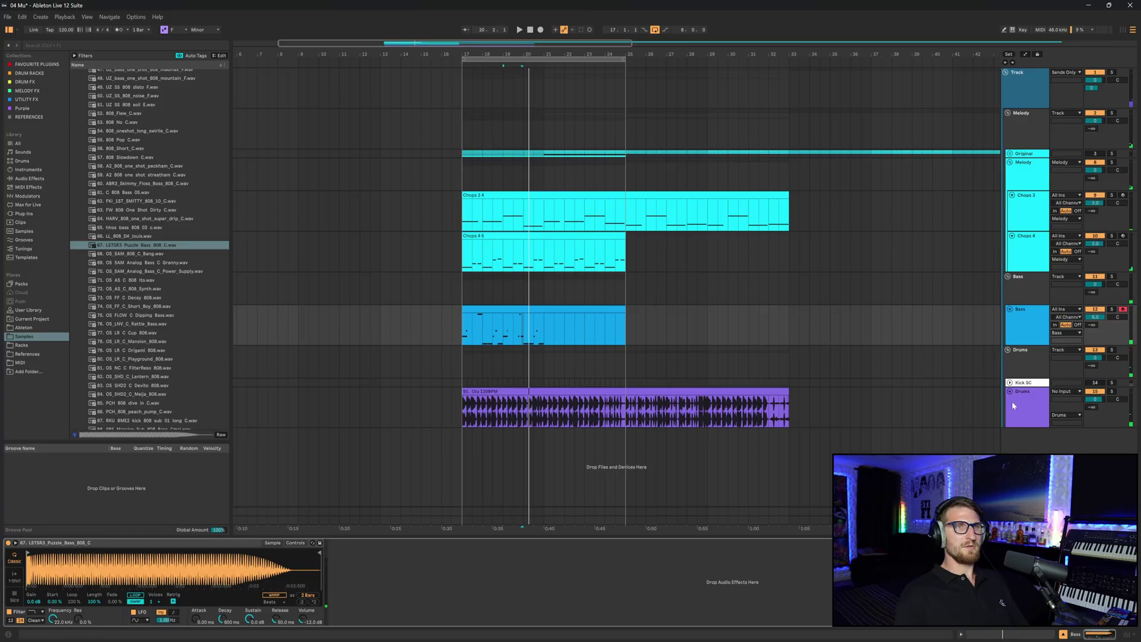
Step: Select the Drums group and browse the Beats folder to 00 Template, 02 Sessions, 01 Main Sessions, 01 Drum Loop Sessions
click(1022, 355)
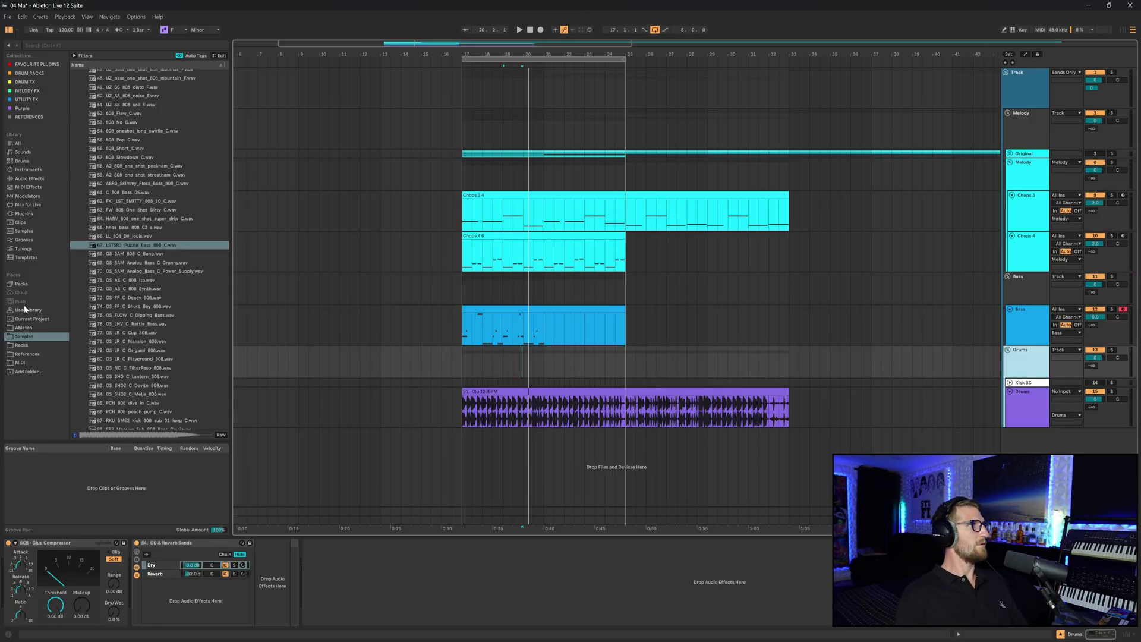
click(23, 327)
click(75, 75)
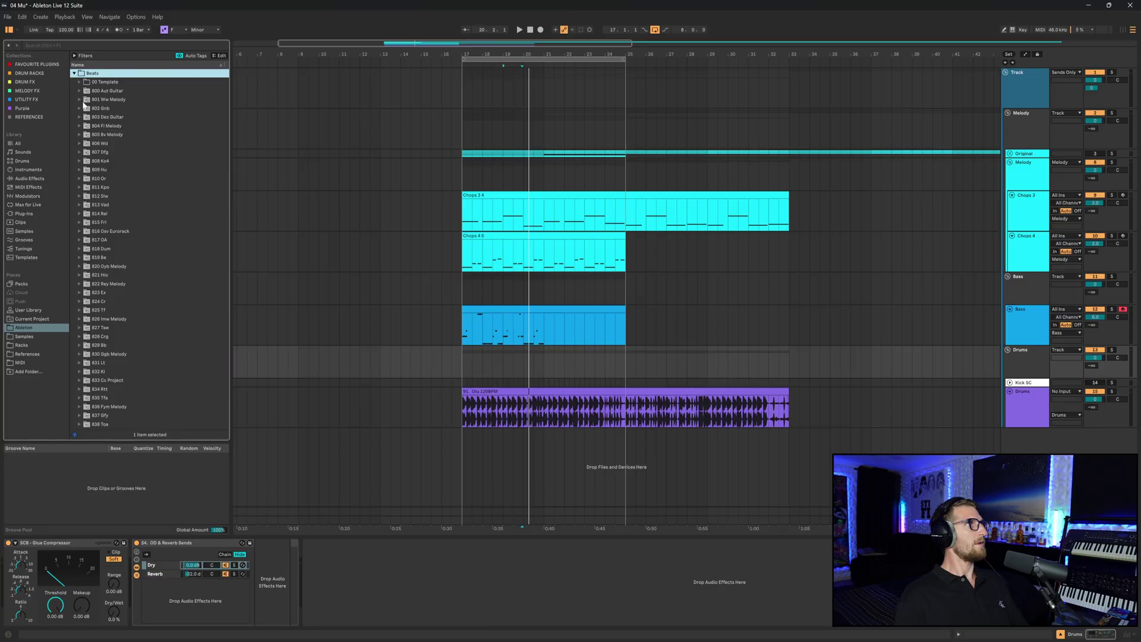
click(80, 83)
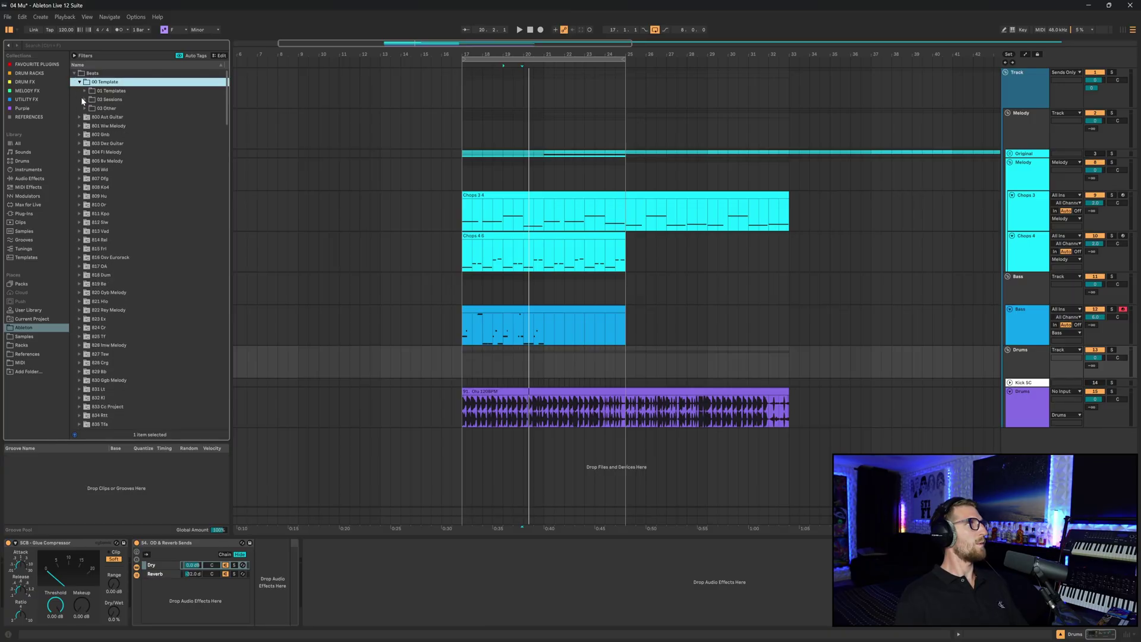
click(84, 99)
click(91, 108)
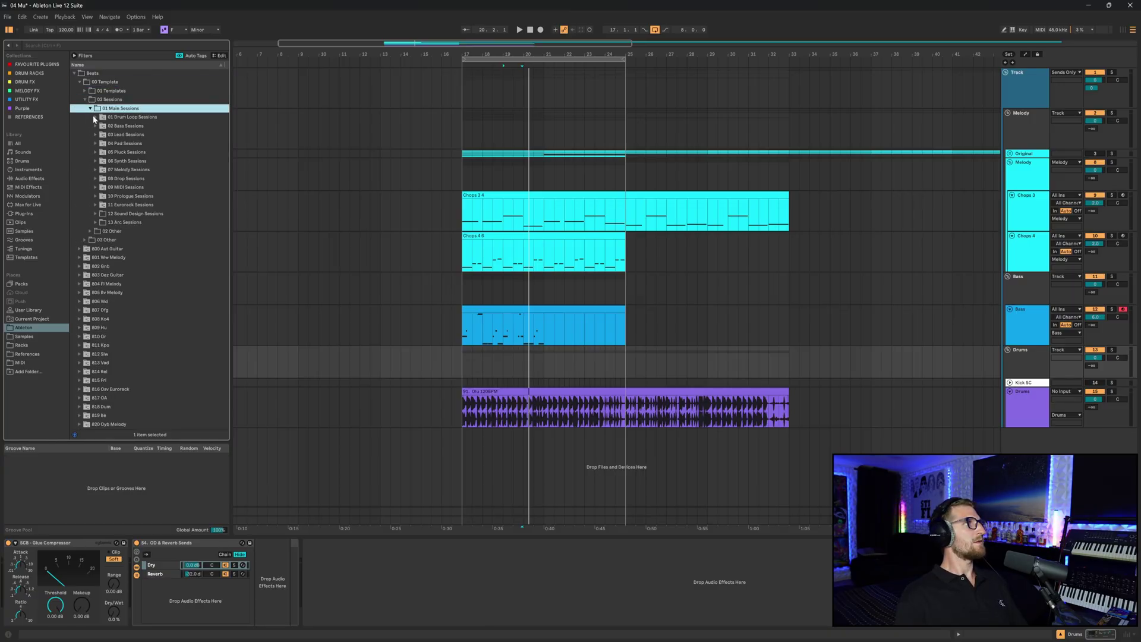
click(94, 117)
scroll(147, 194, down, 12)
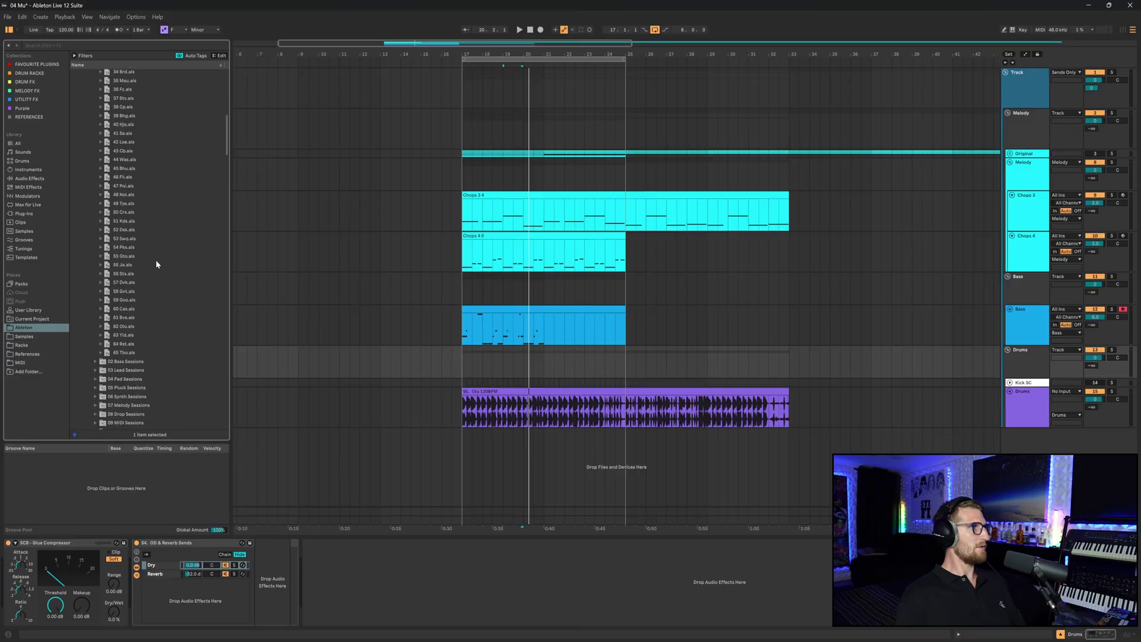
Step: Import the Drums and FX groups from the 62 Olu.als session into the arrangement beside the existing Drums group
click(131, 327)
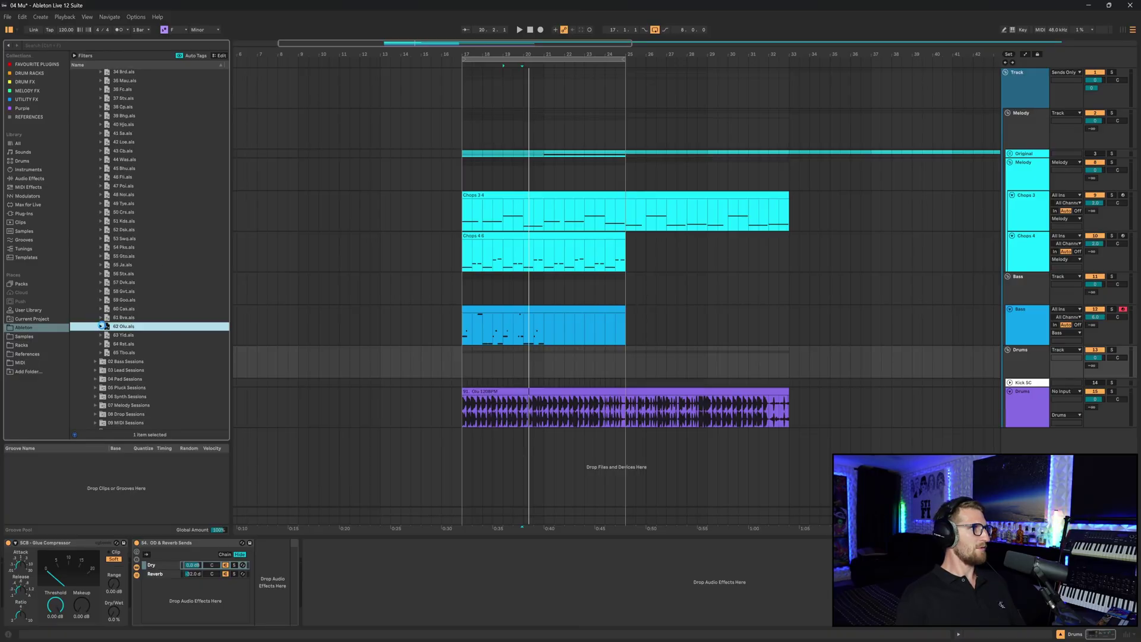
click(107, 335)
click(130, 361)
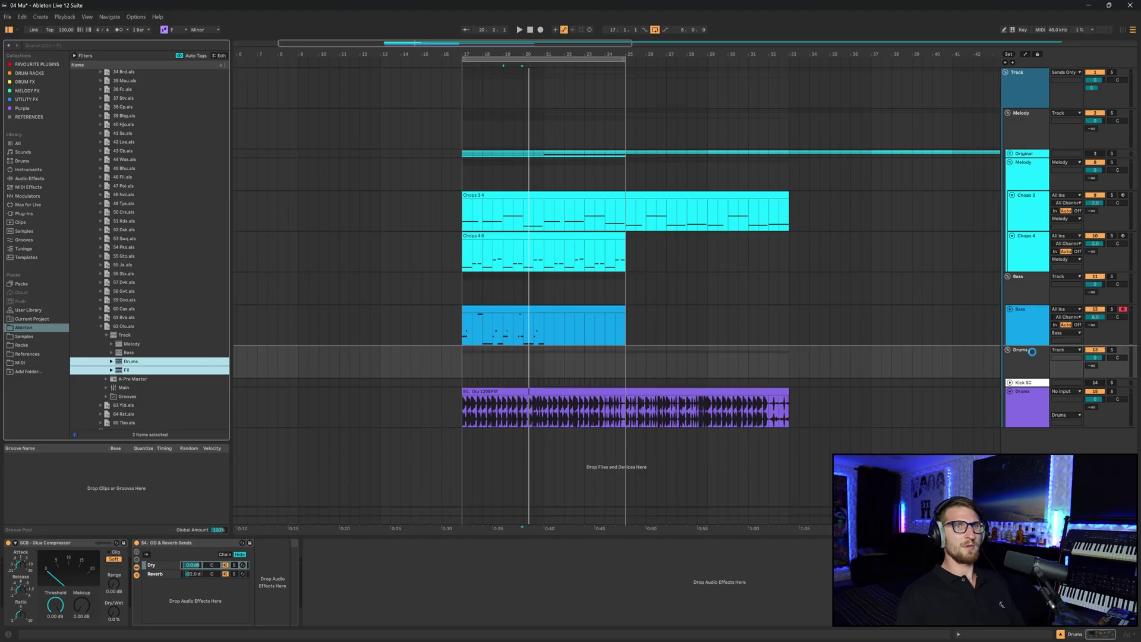
Step: Collapse the imported Drums and FX groups and delete the old Drums group containing the audio loop
scroll(845, 339, up, 5)
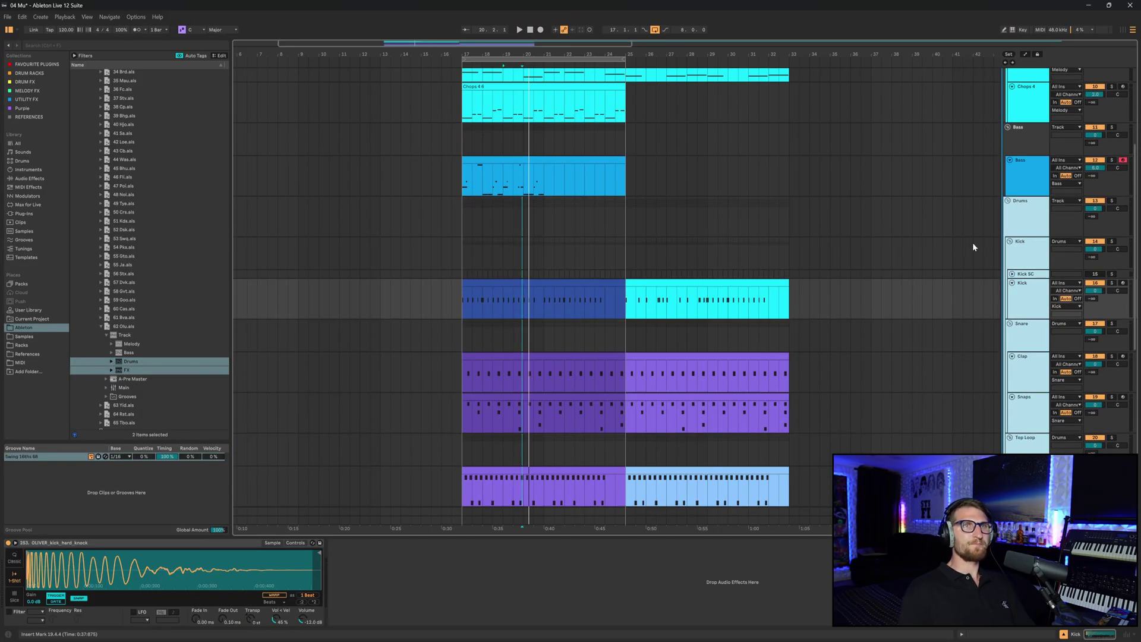
click(1009, 214)
click(1008, 202)
click(1007, 218)
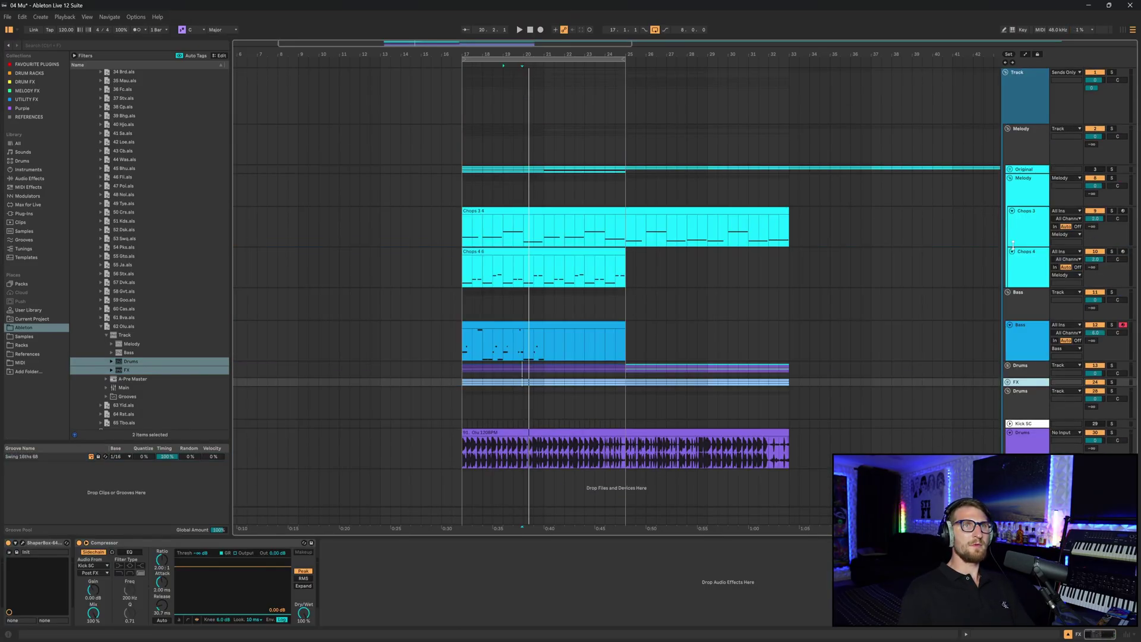
click(1026, 414)
key(Delete)
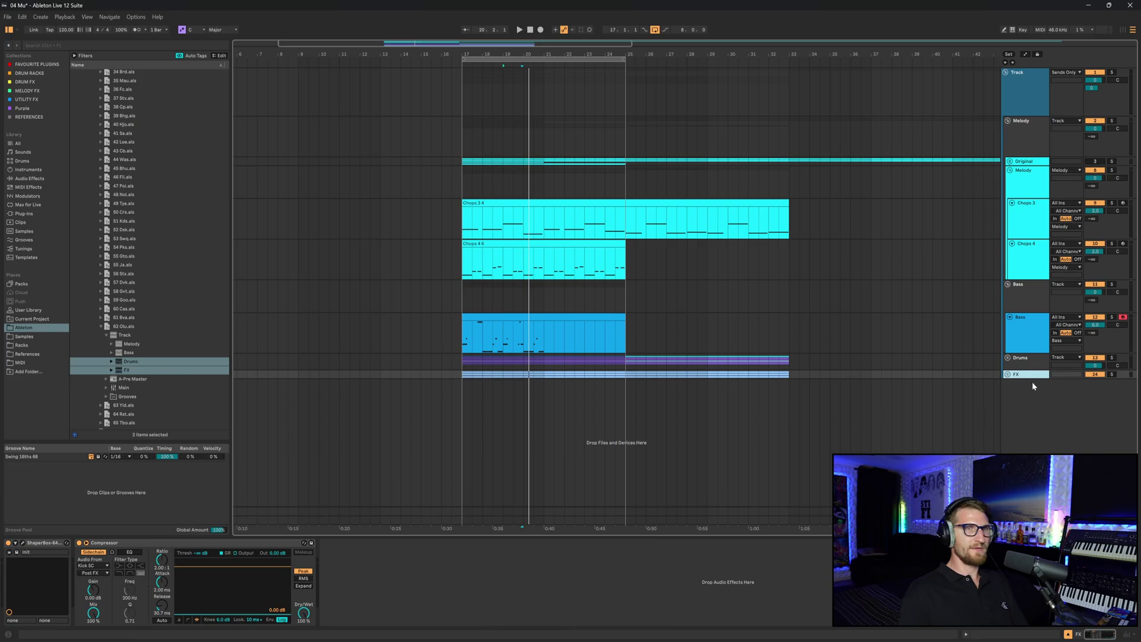
click(1007, 358)
click(1007, 358)
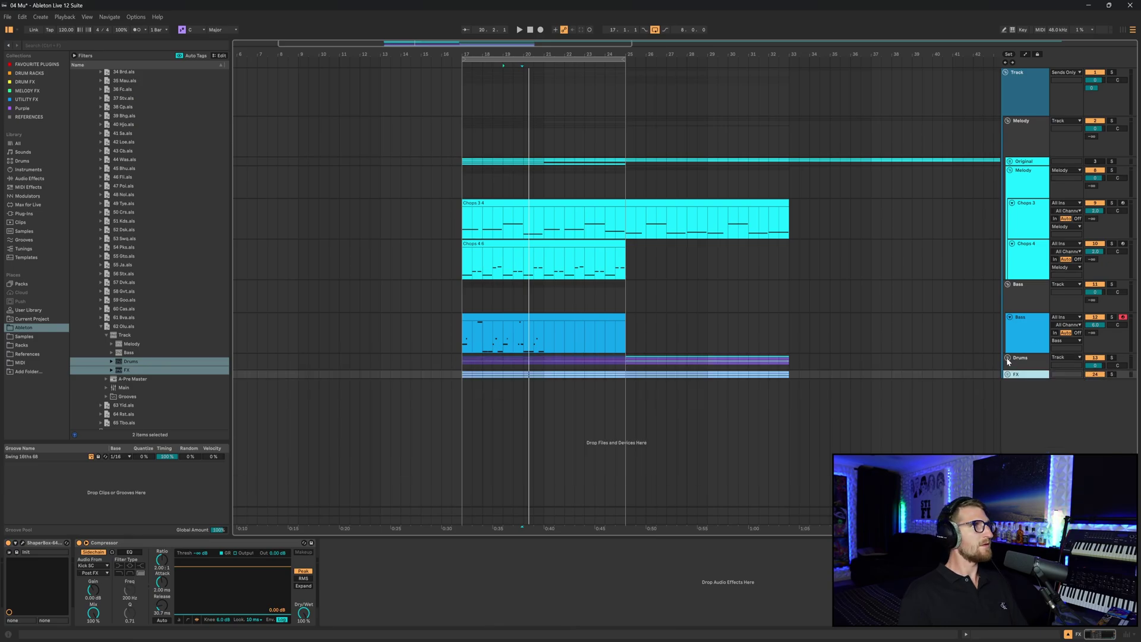
Step: Play the arrangement from bar 17 with the imported drums and set the Bass clip's groove to Swing 16ths 68
key(space)
click(462, 359)
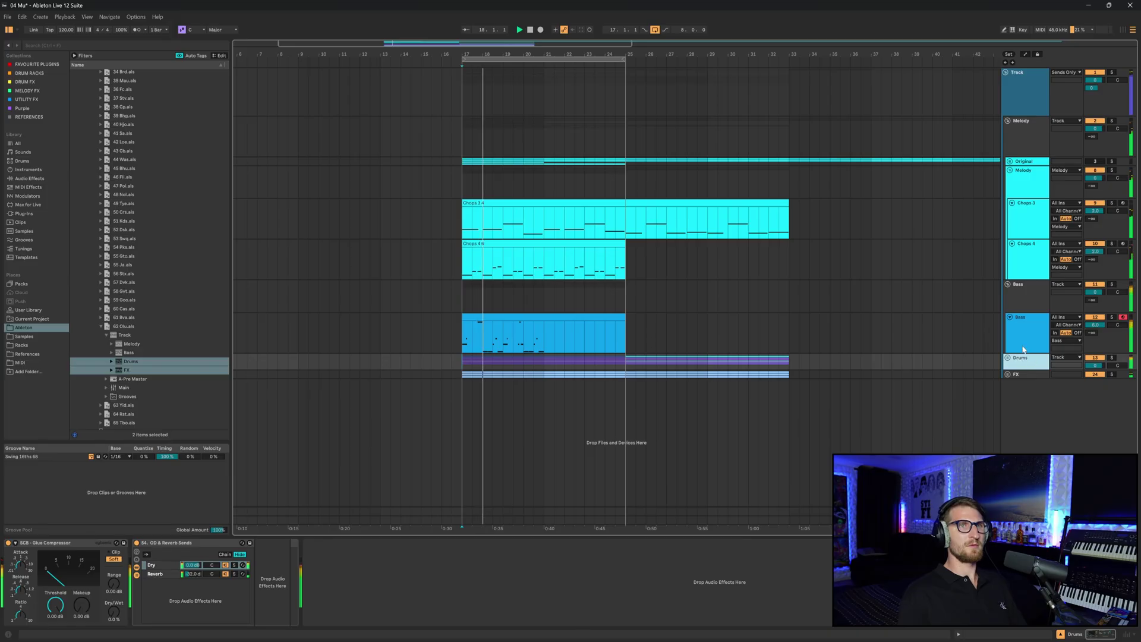
key(space)
click(523, 344)
double_click(524, 344)
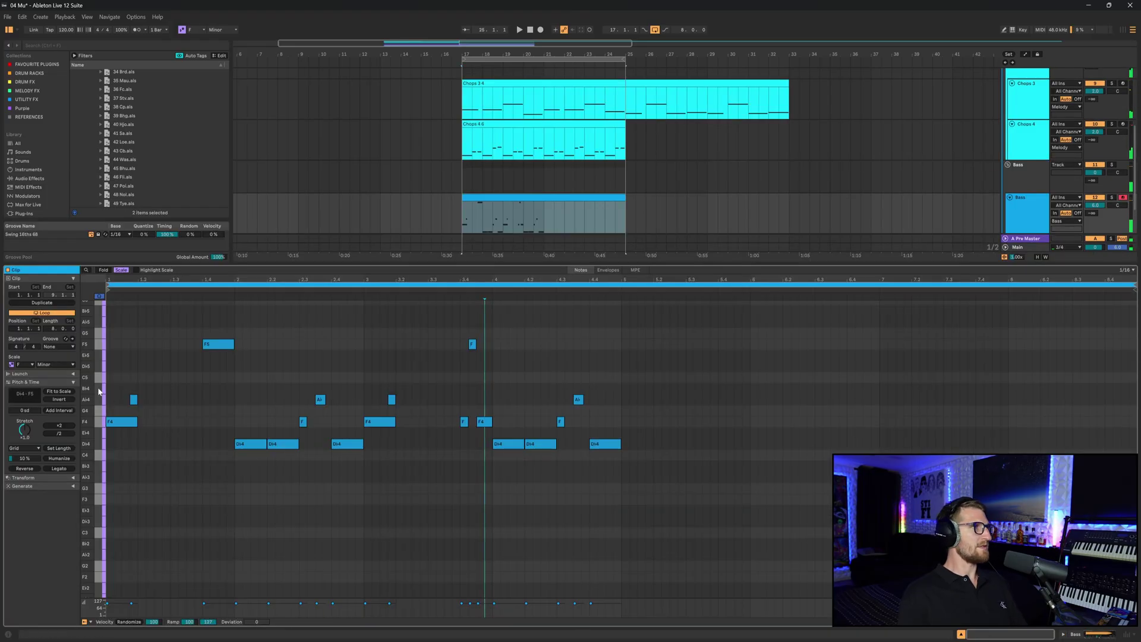
click(60, 347)
click(60, 362)
key(space)
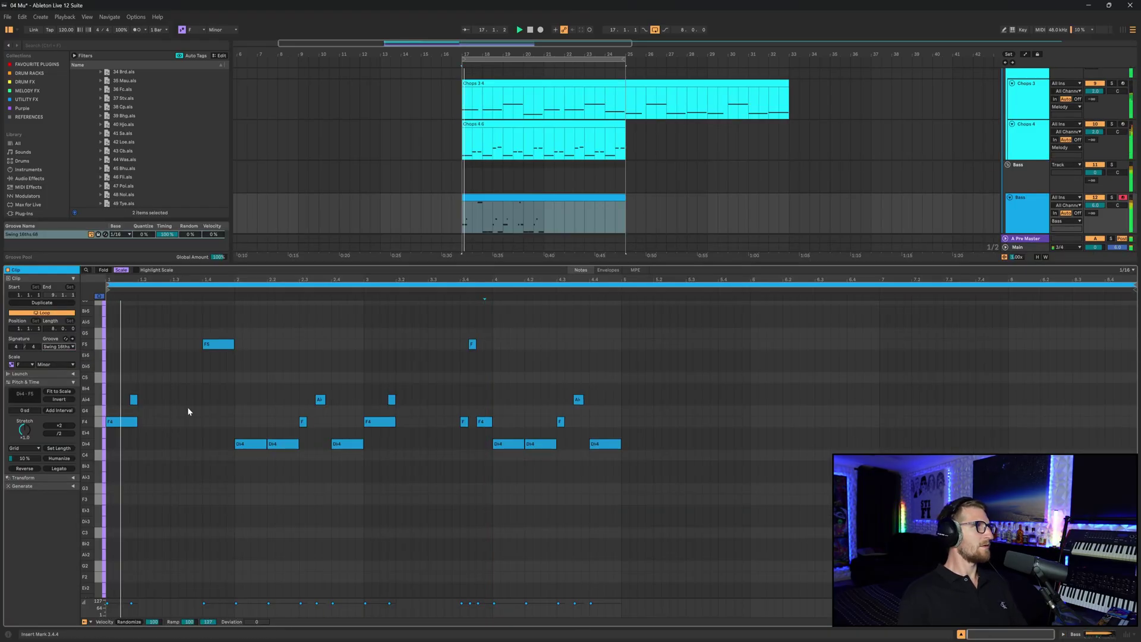
Step: Transpose all notes in the Bass clip down one octave and play the arrangement from bar 17
click(170, 408)
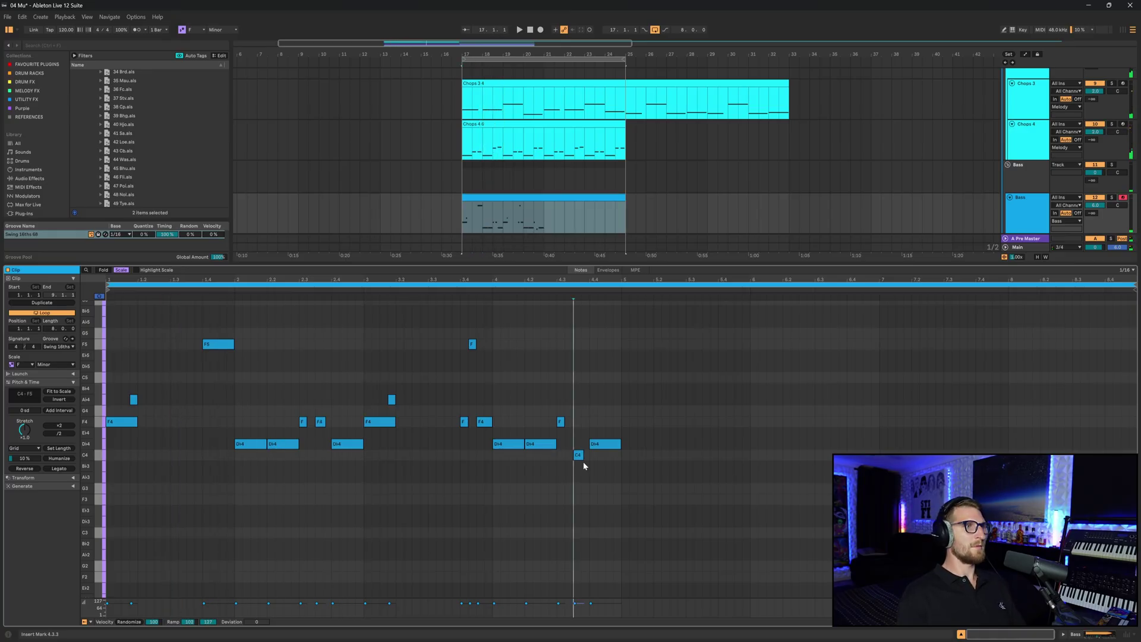
drag(619, 475, 123, 316)
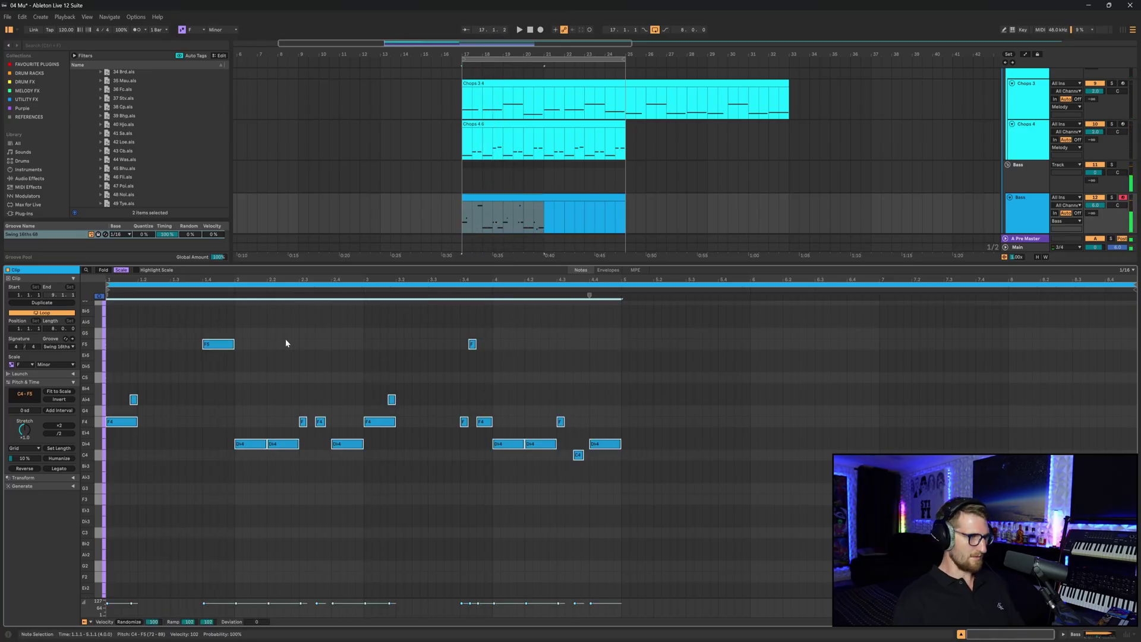
key(shift+Down)
key(space)
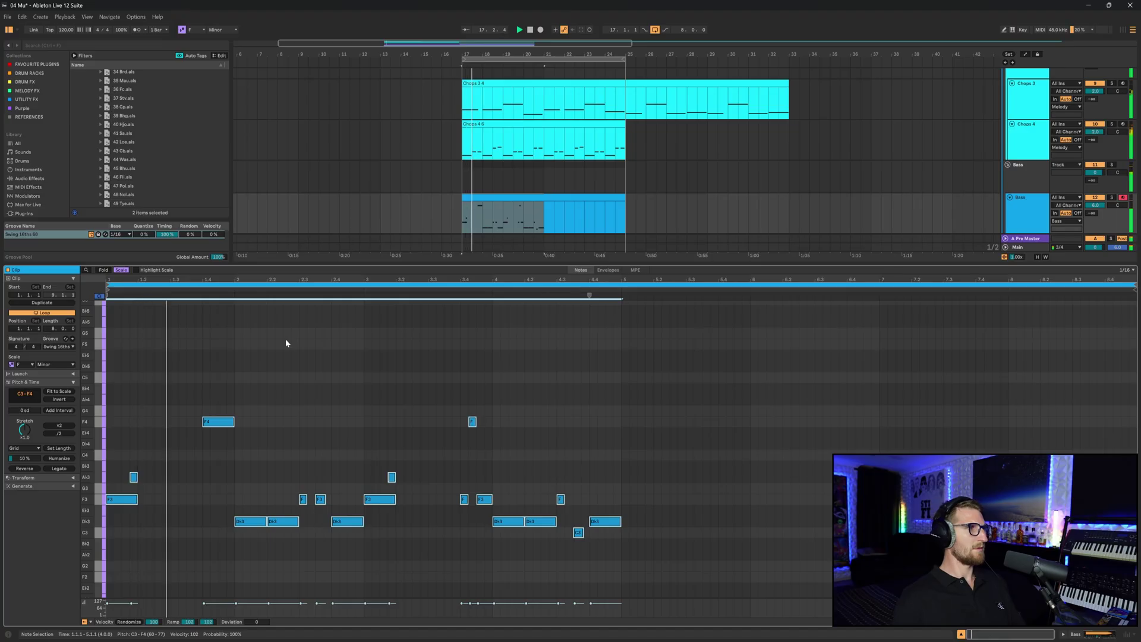
click(239, 382)
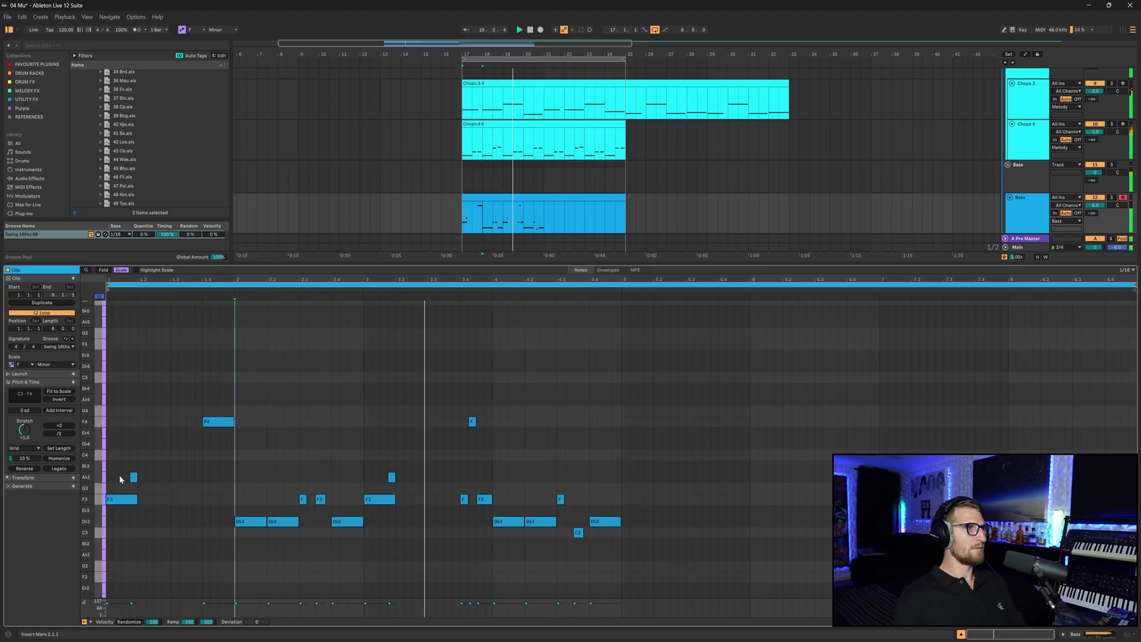
Step: Move the short Ab3 bass notes in bars 1 and 3 down to F3
drag(135, 479, 135, 499)
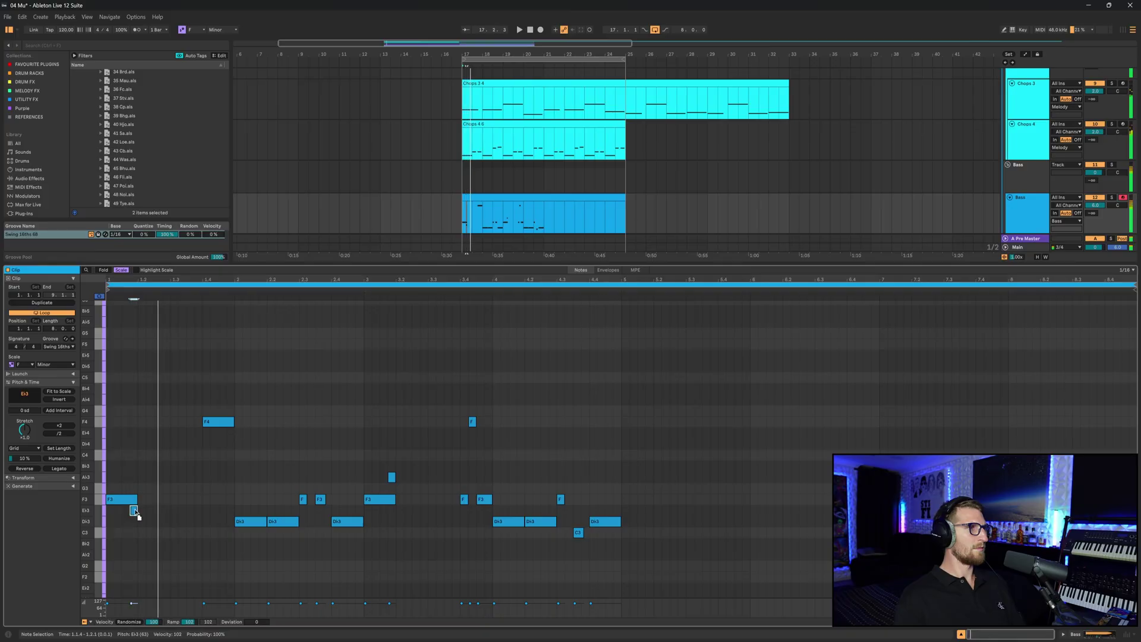
click(140, 471)
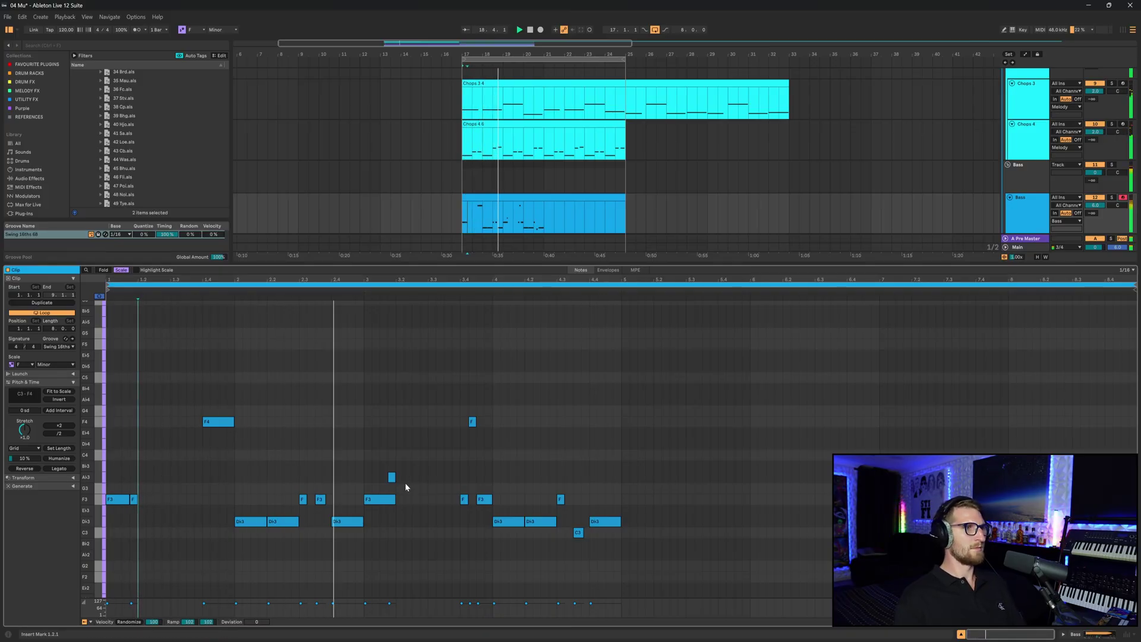
drag(392, 477, 392, 499)
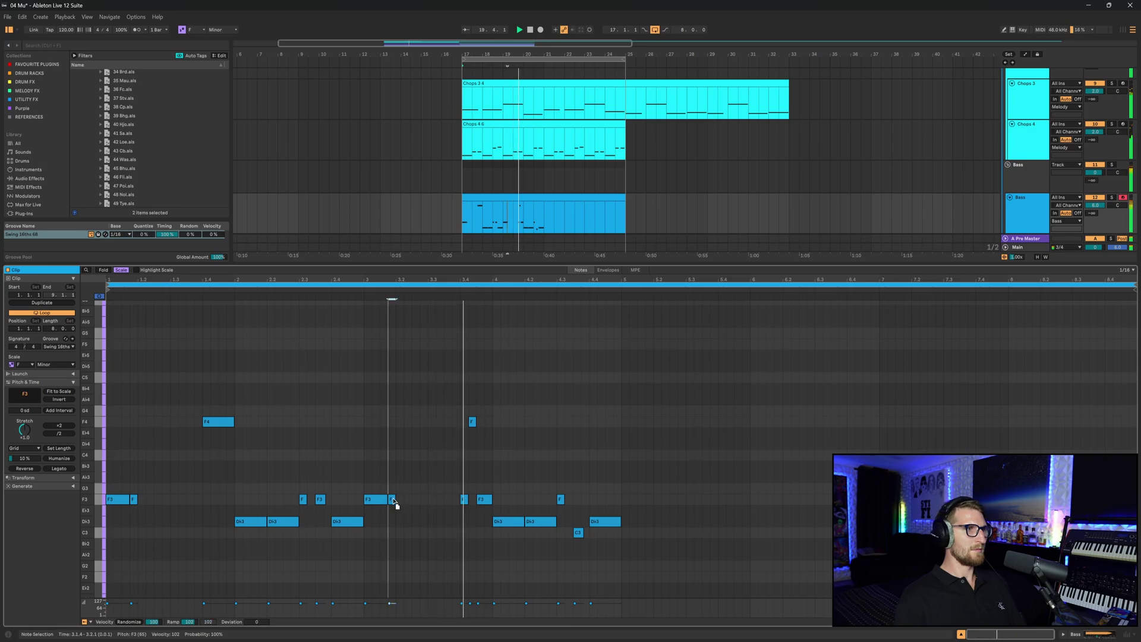
click(398, 471)
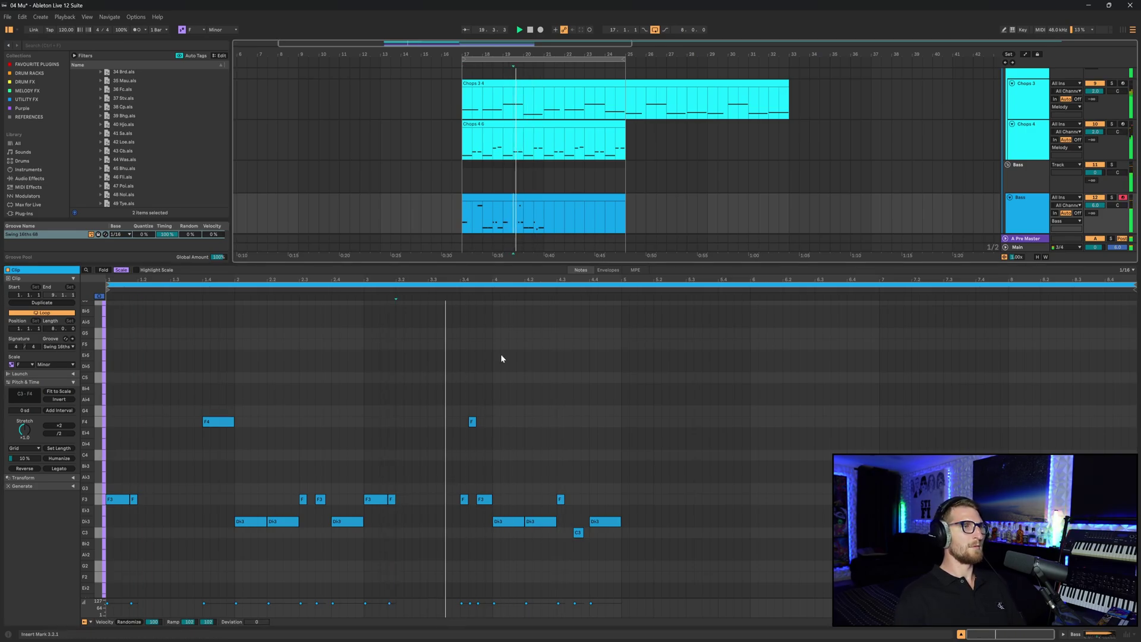
Step: Add a short Db4 note at the end of bar 4 and duplicate the four-bar bass pattern to fill eight bars
click(503, 425)
click(494, 461)
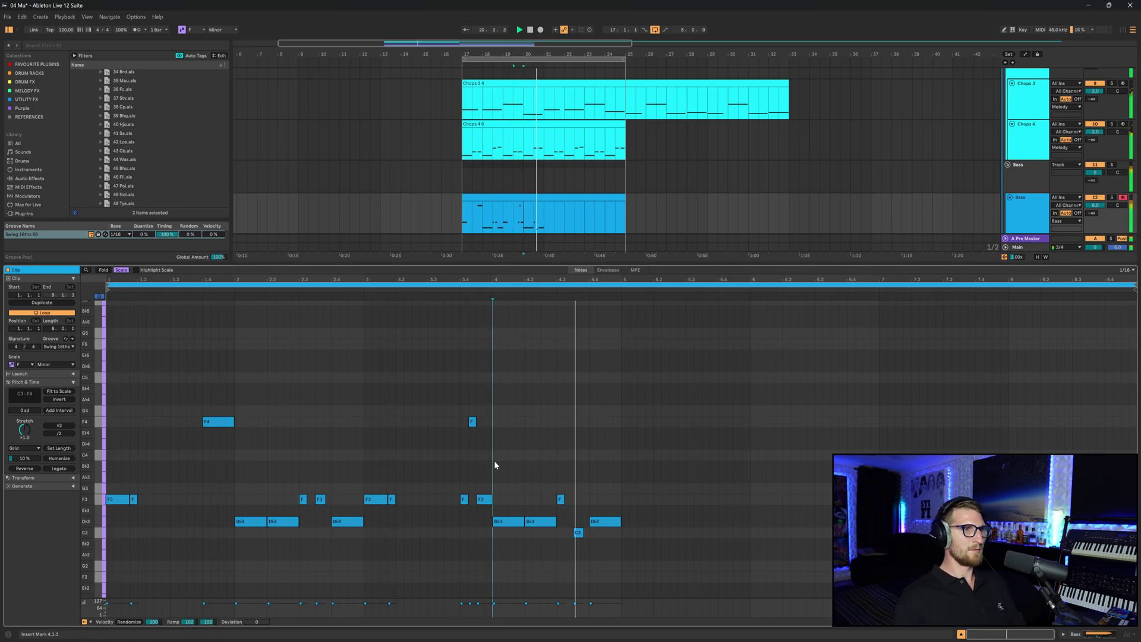
double_click(617, 444)
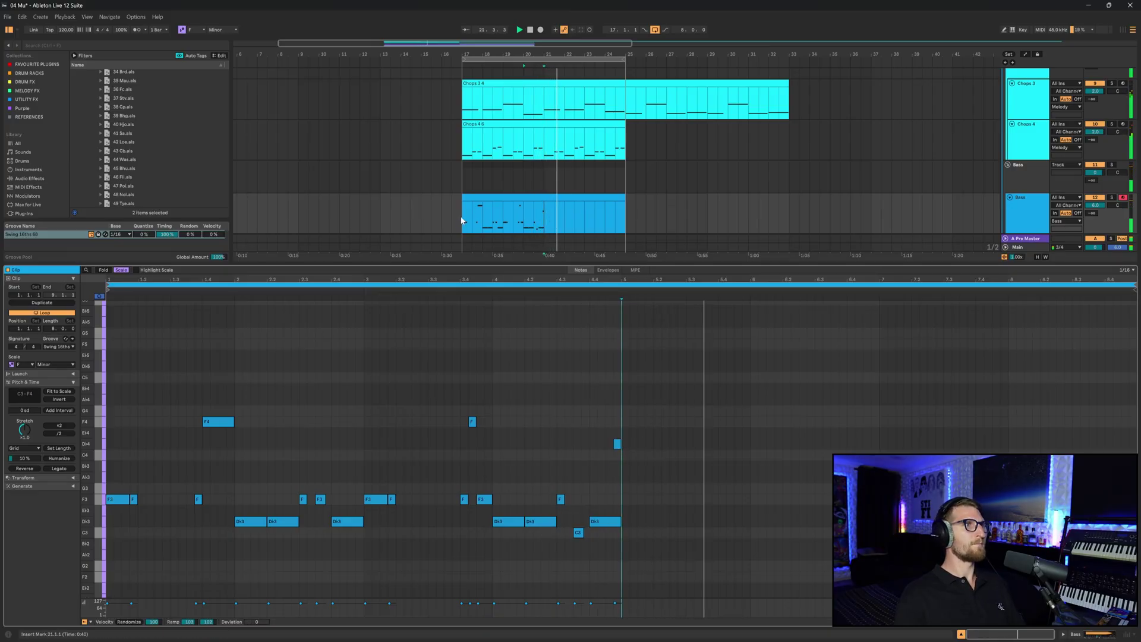
drag(465, 218, 546, 215)
click(568, 195)
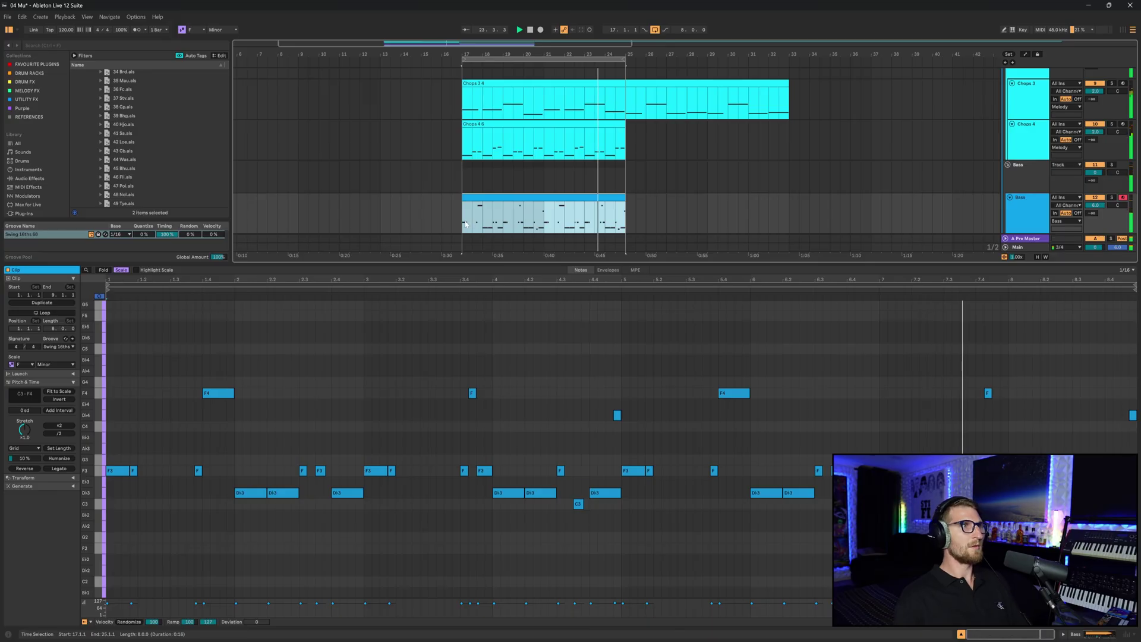
Step: Paste the Kick SC sidechain Compressor onto the Melody group, place a low-pass Auto Filter before it, and play
click(743, 469)
click(1098, 635)
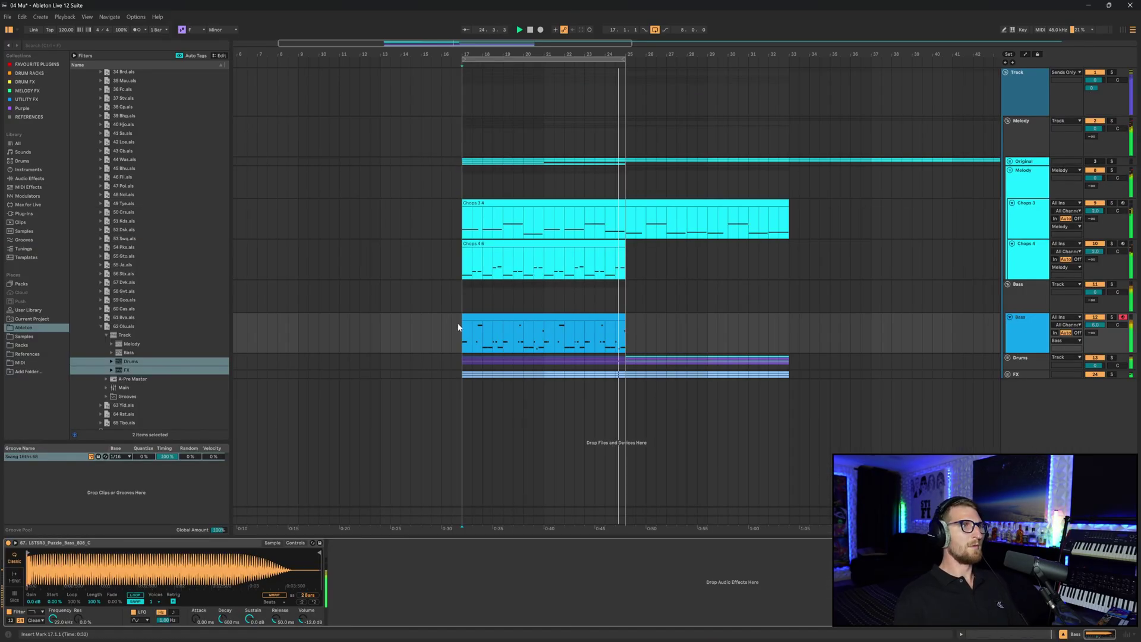
click(419, 564)
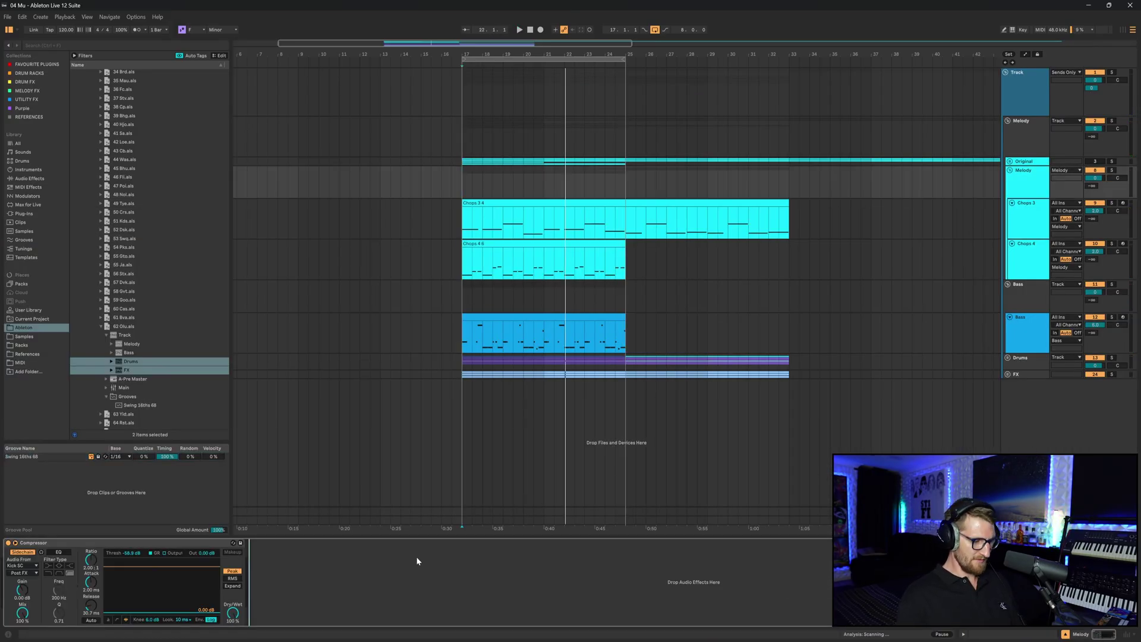
key(ctrl+v)
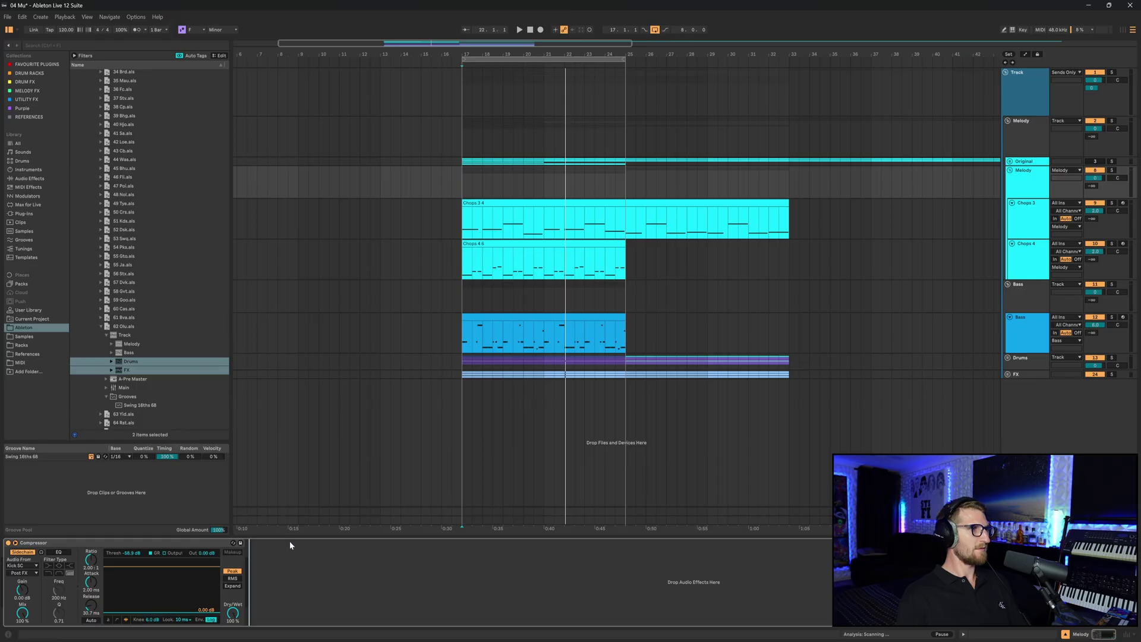
drag(291, 543, 45, 577)
key(space)
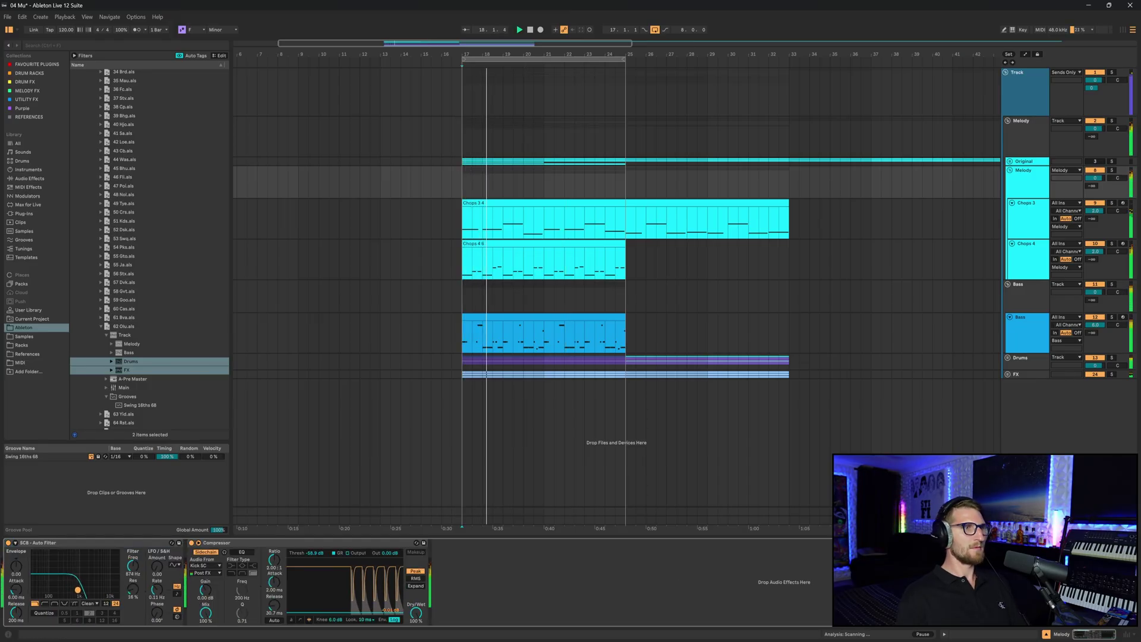
Step: Duplicate the Melody group's Auto Filter, switch the copy to high-pass and lower its cutoff to about 177 Hz
click(91, 545)
key(ctrl+d)
click(228, 603)
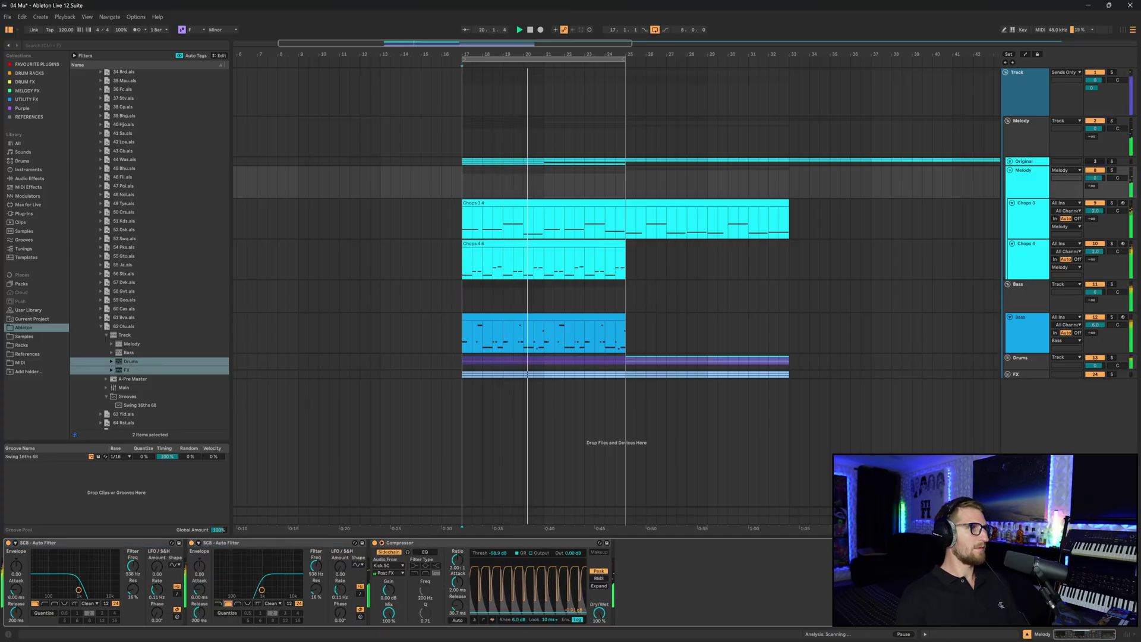
drag(262, 589, 241, 592)
key(space)
Step: Create a Vocal MIDI track with Arcade and add 13. Parallel Reverb & Delay from FX Racks, Vocal FX
key(ctrl+shift+t)
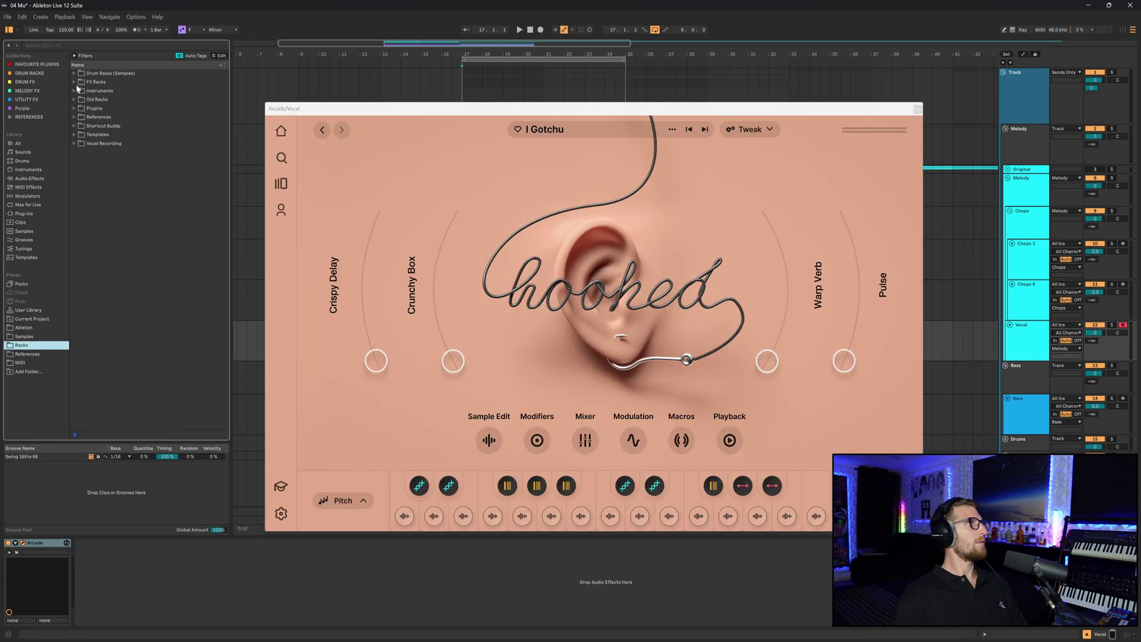
click(76, 85)
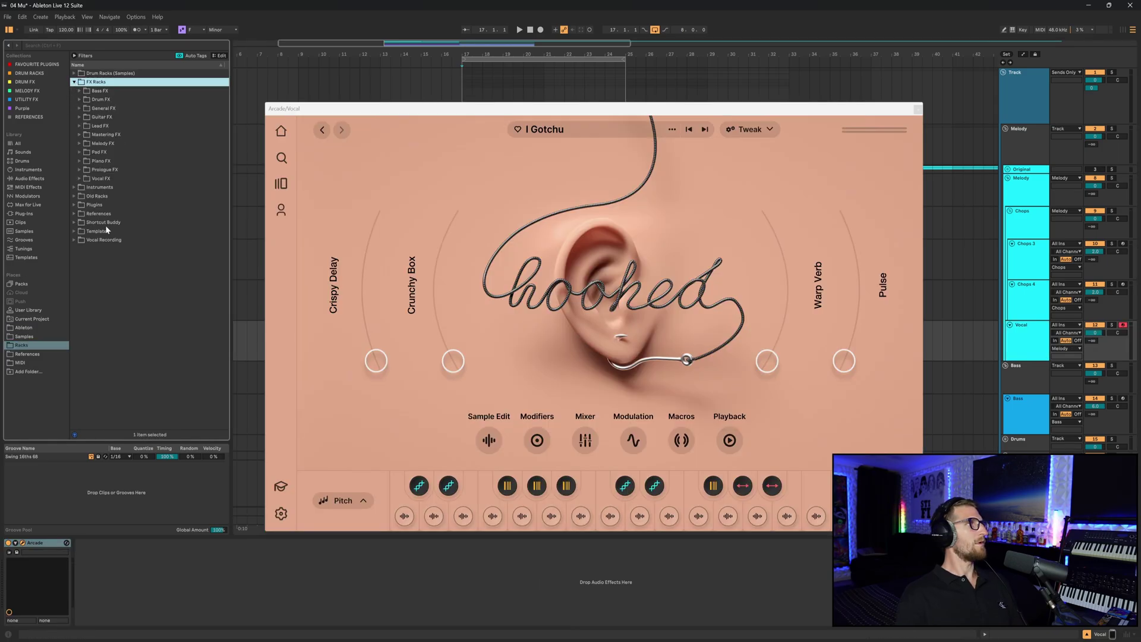
double_click(98, 178)
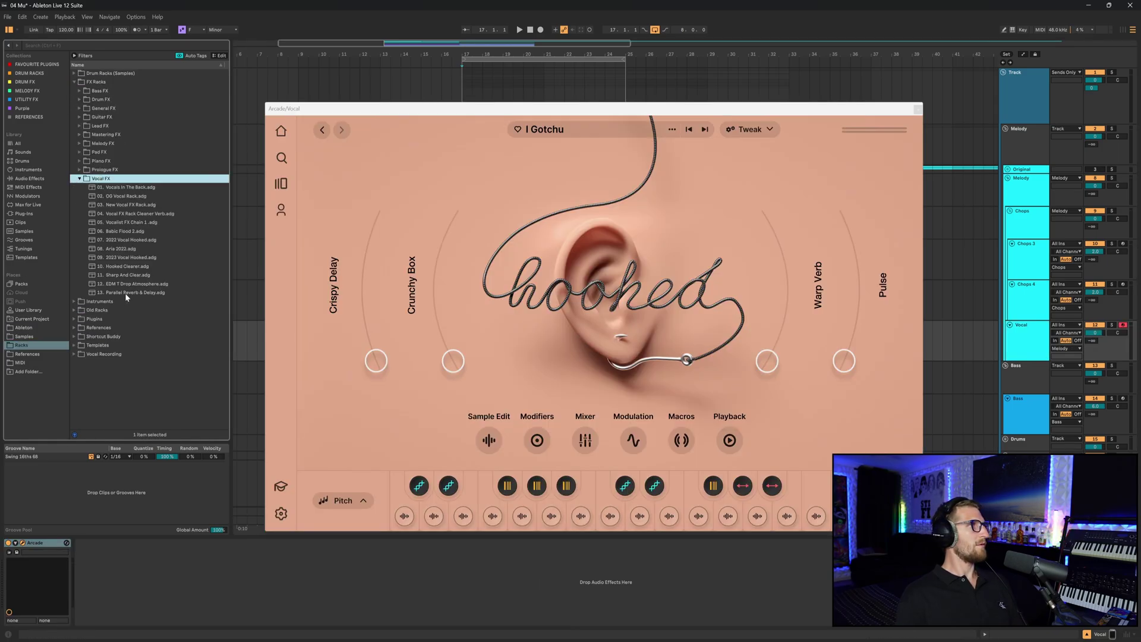
double_click(126, 294)
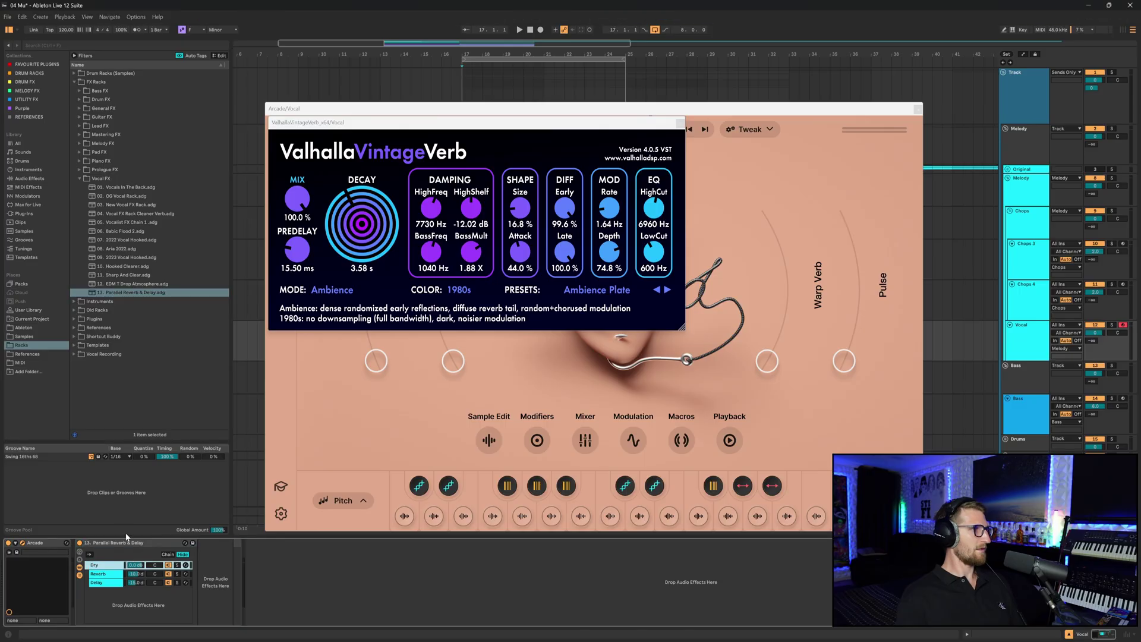
click(130, 548)
click(680, 123)
Step: Record an Arcade vocal part with the I Gotchu kit on the Vocal track, then open the recorded clip and play it
click(1035, 350)
key(space)
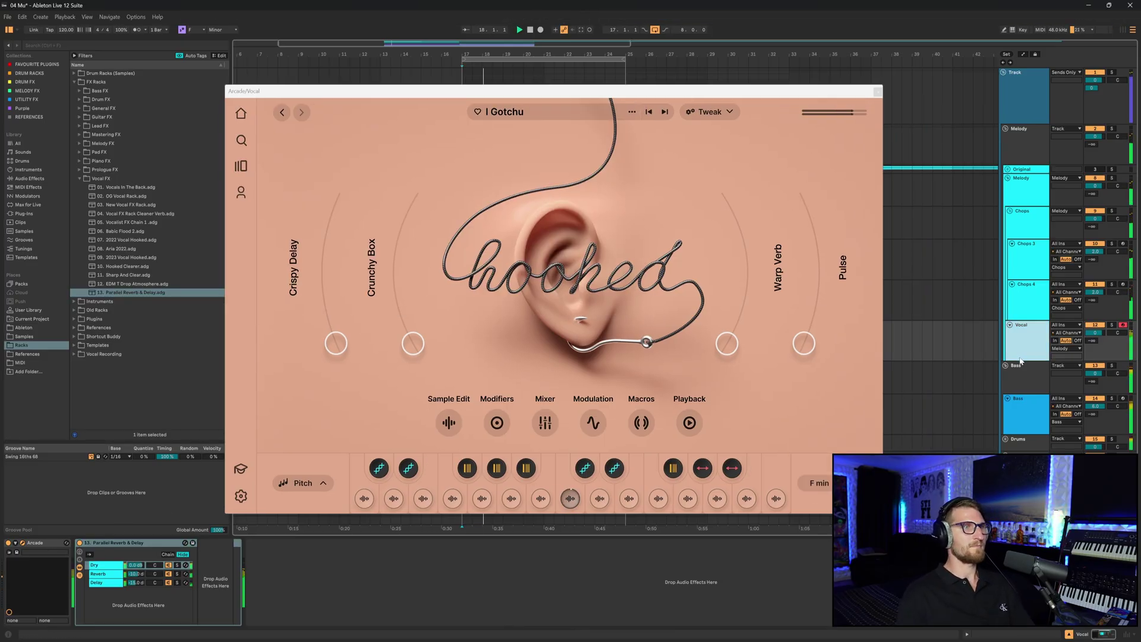
key(ctrl+alt+p)
click(540, 30)
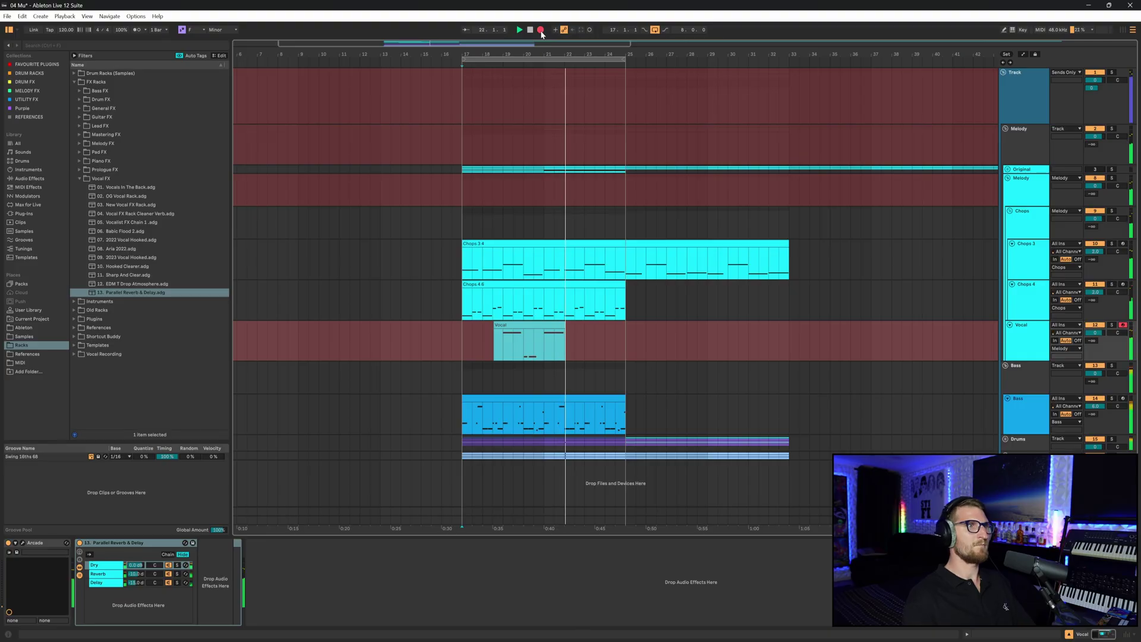
key(space)
double_click(529, 342)
key(space)
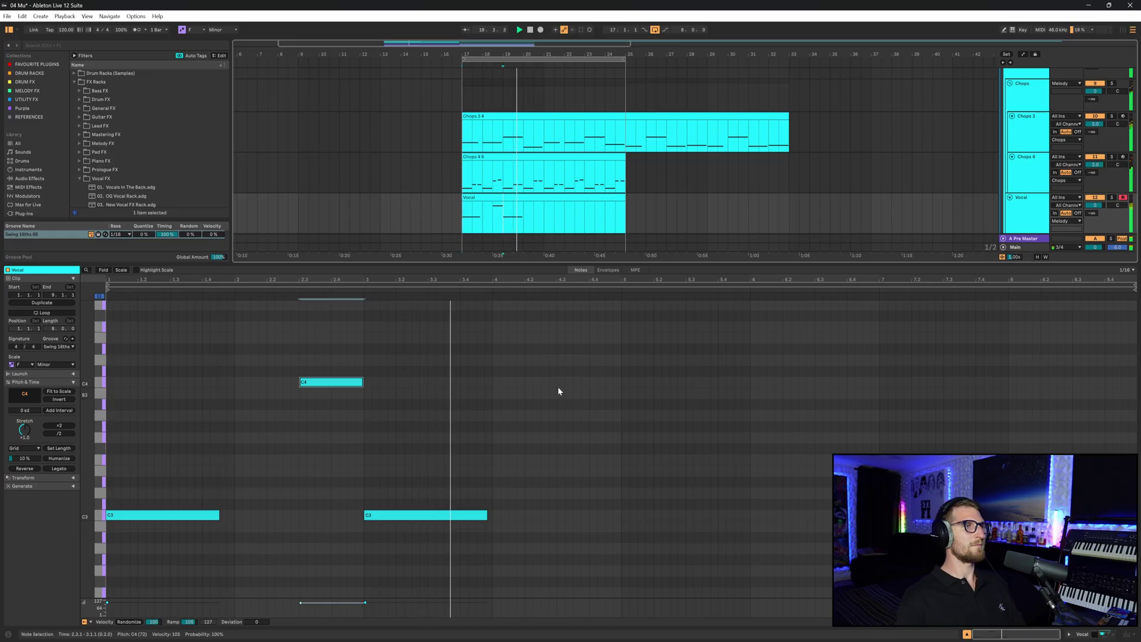
Step: Group the two Auto Filters on the Melody group into one rack
key(shift+Tab)
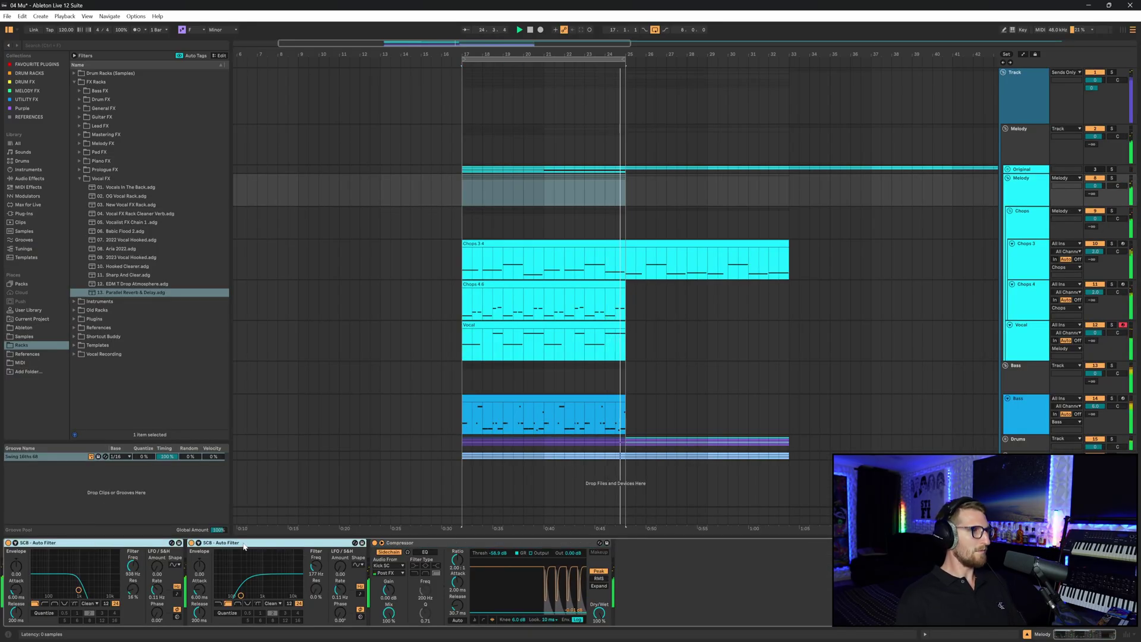
key(ctrl+g)
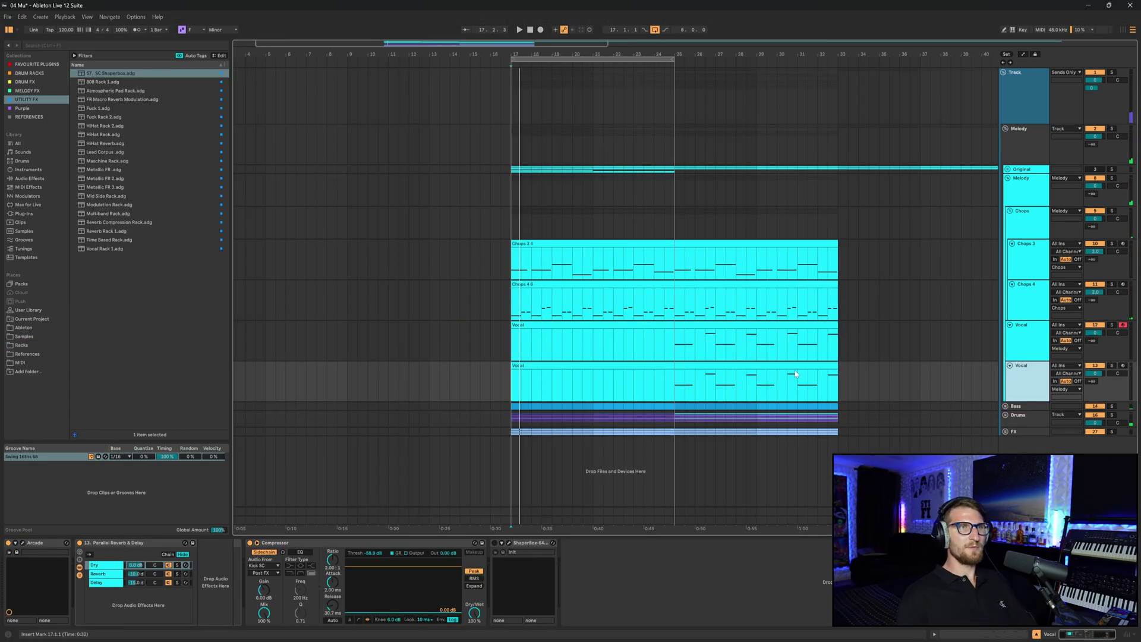
Step: Delete the clip on the duplicated Vocal track and record a second part with Arcade's Life Without You kit
click(629, 397)
key(Delete)
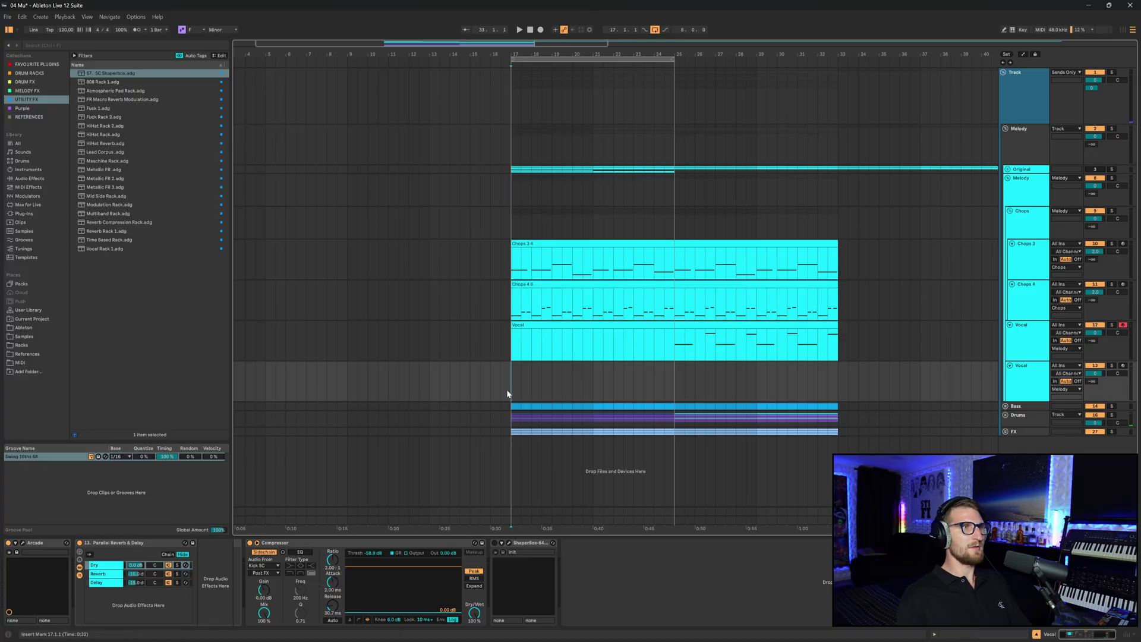
click(168, 542)
click(321, 544)
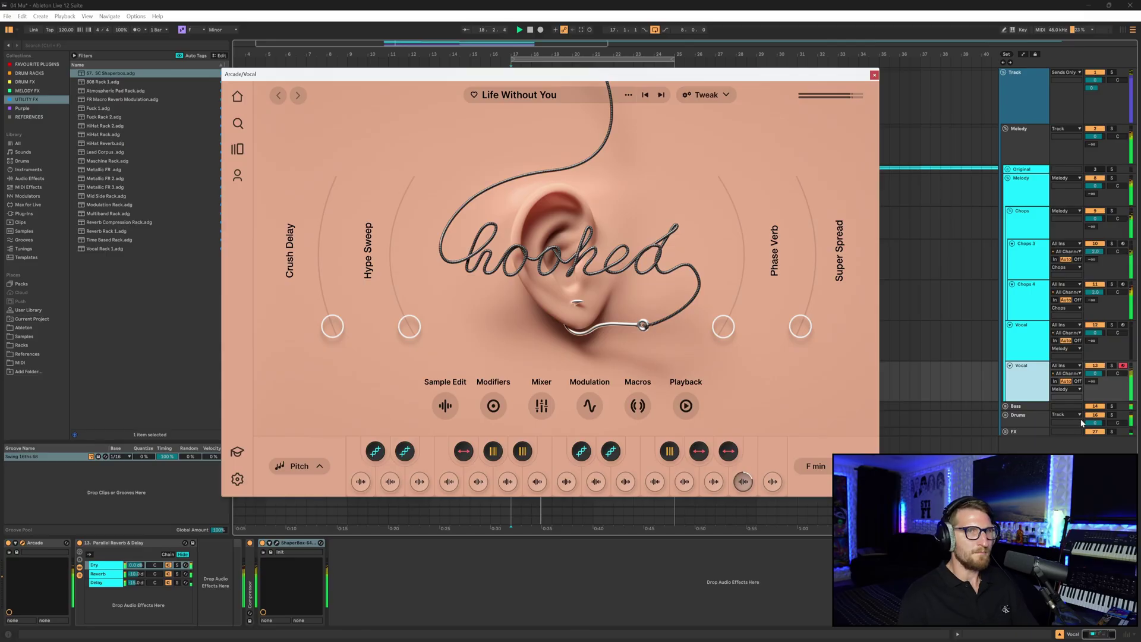
click(540, 29)
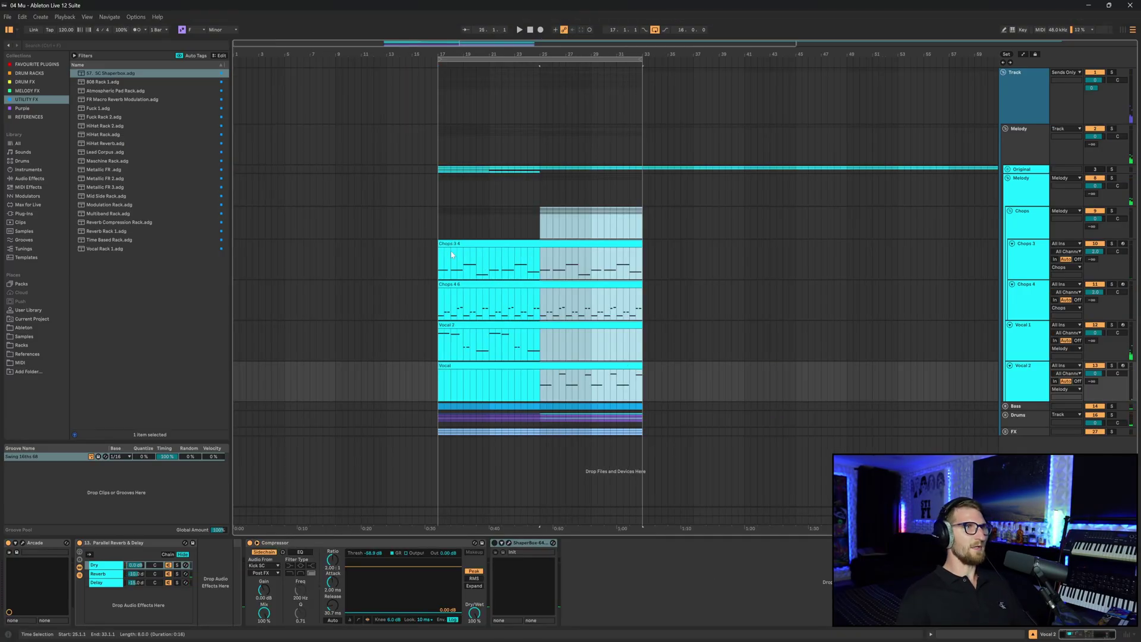
Step: Paste the copied eight-bar section from bar 25 at bar 9, play it, and select the Melody group's filter rack
click(334, 215)
key(ctrl+v)
key(space)
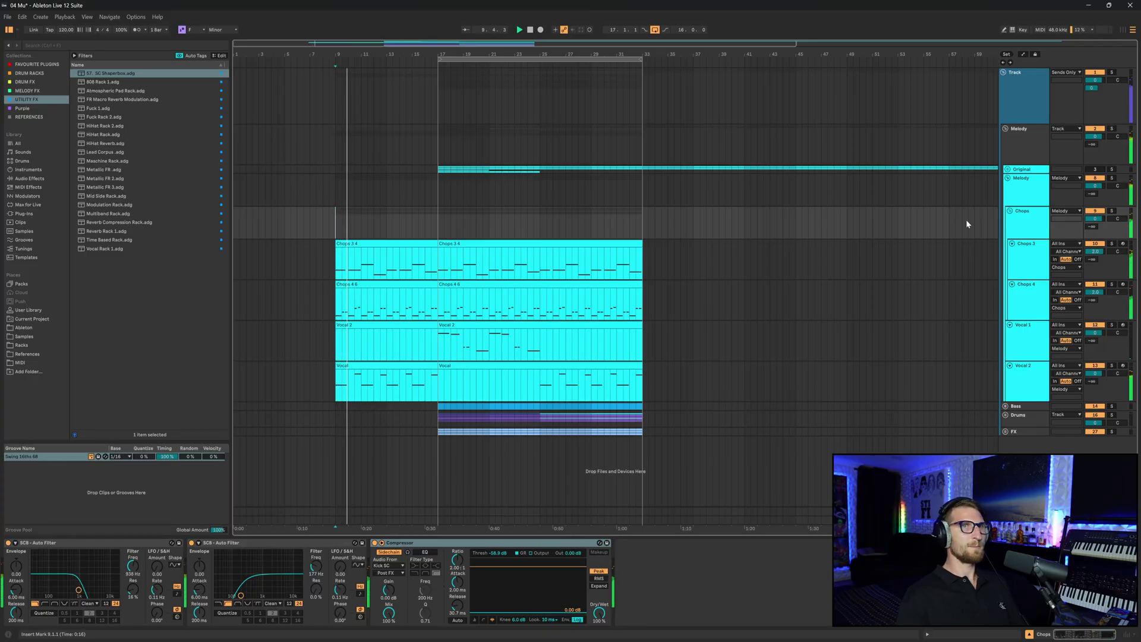
click(1007, 199)
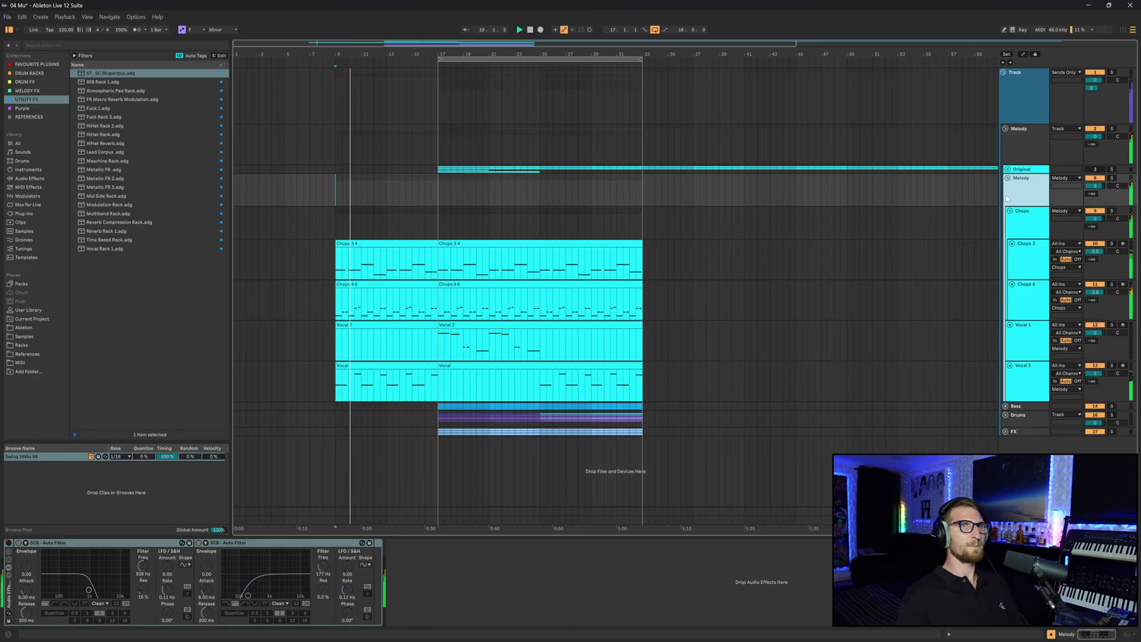
click(12, 602)
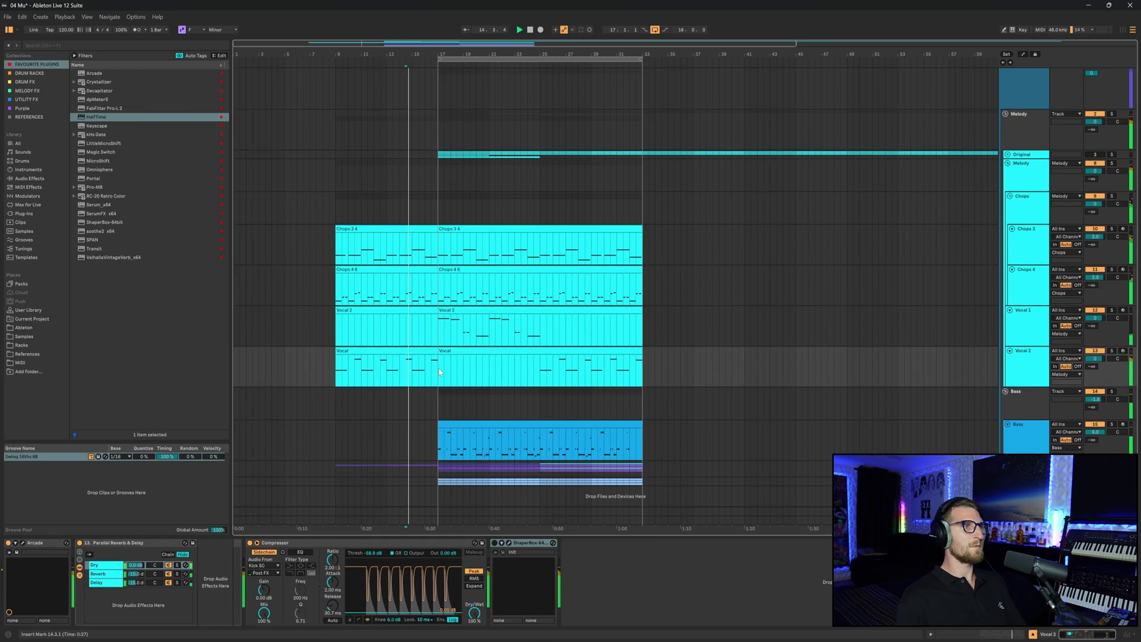
Step: Deactivate the last B3 note in the Vocal 2 clip that starts at bar 9, and open the Vocal 1 clip at bar 17
double_click(432, 369)
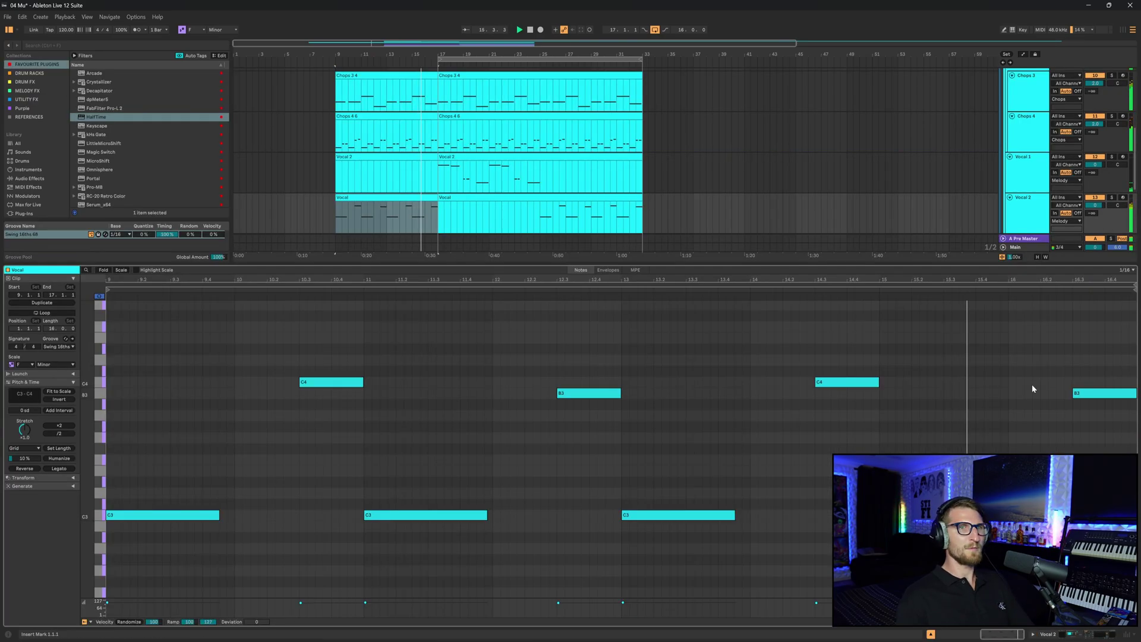
click(1077, 394)
click(1009, 423)
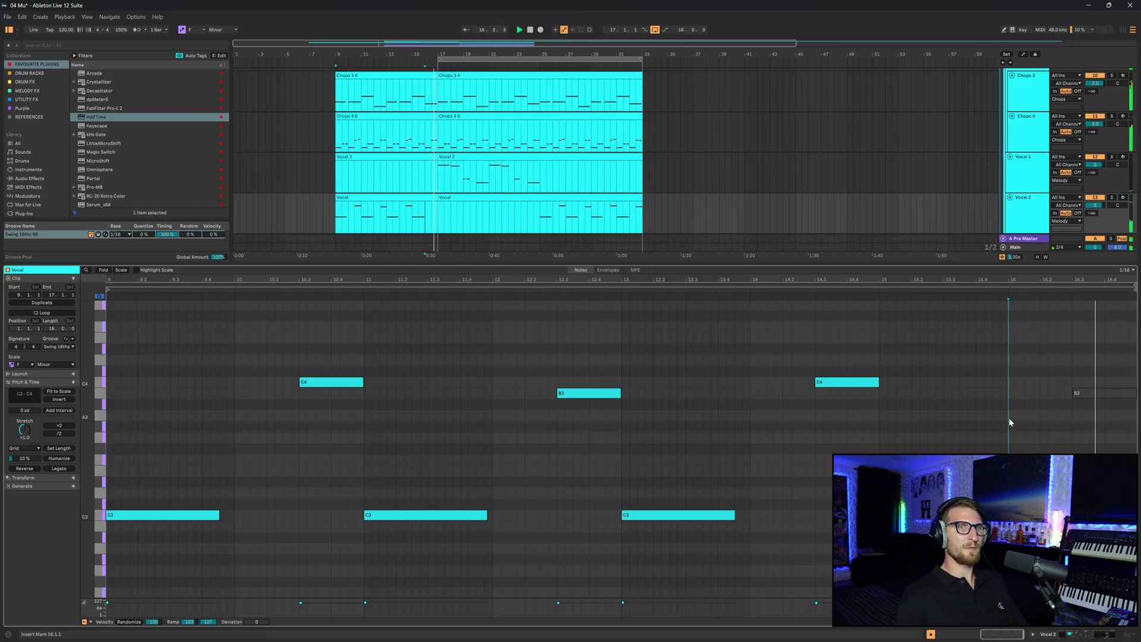
click(414, 222)
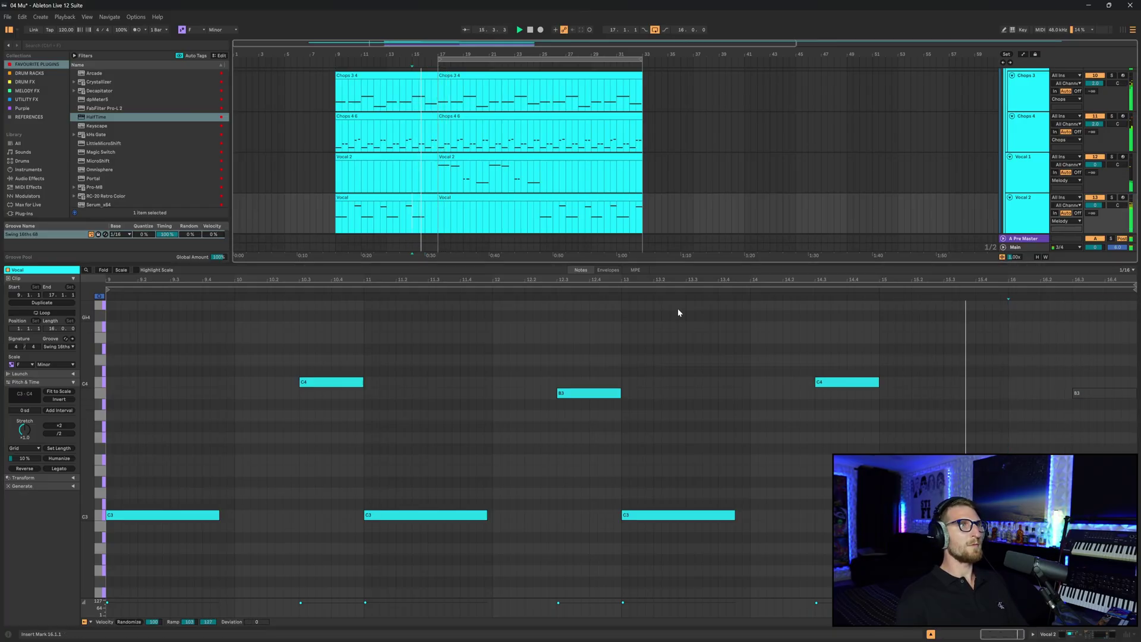
click(466, 182)
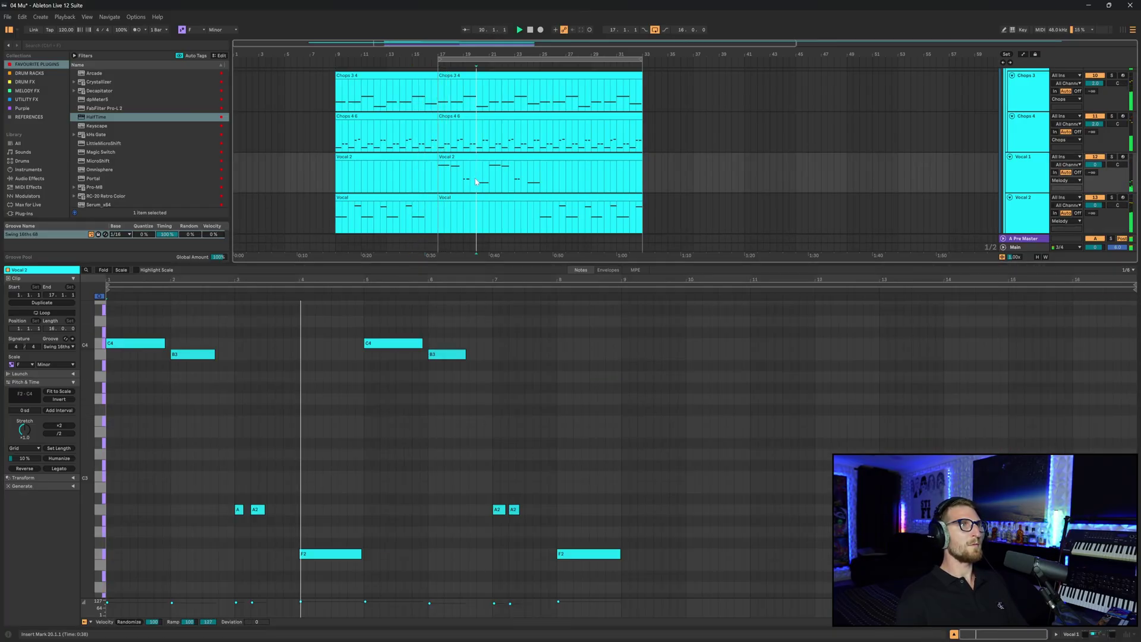
Step: Copy the one-bar F2 section at bar 20 of the Vocal 1 track to bar 16 and play it
click(431, 158)
drag(476, 180, 491, 178)
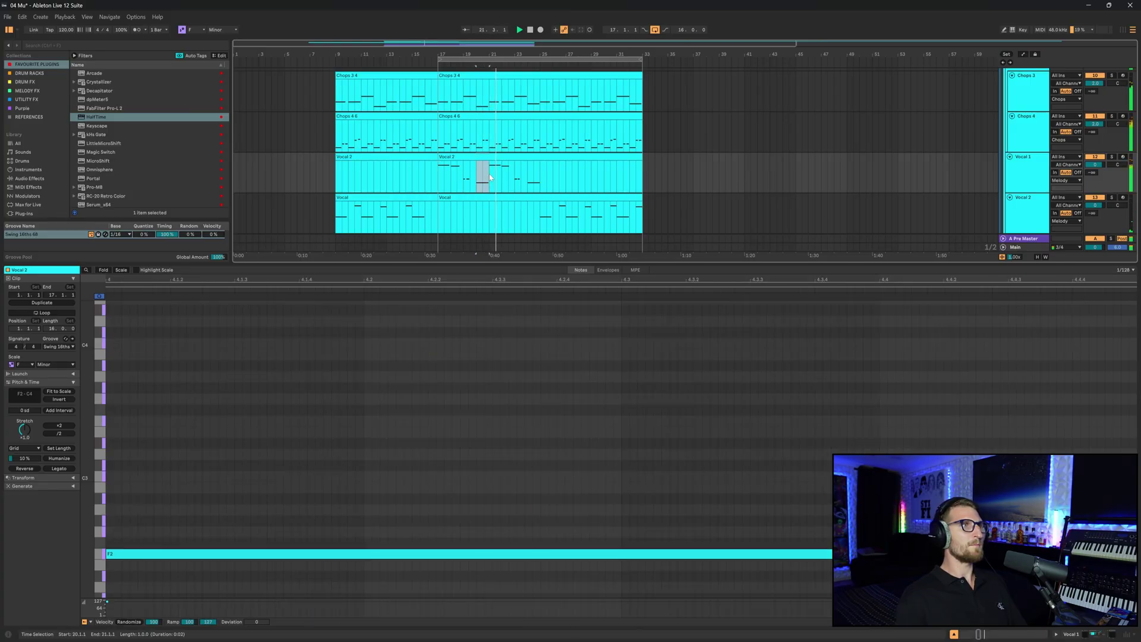
click(426, 178)
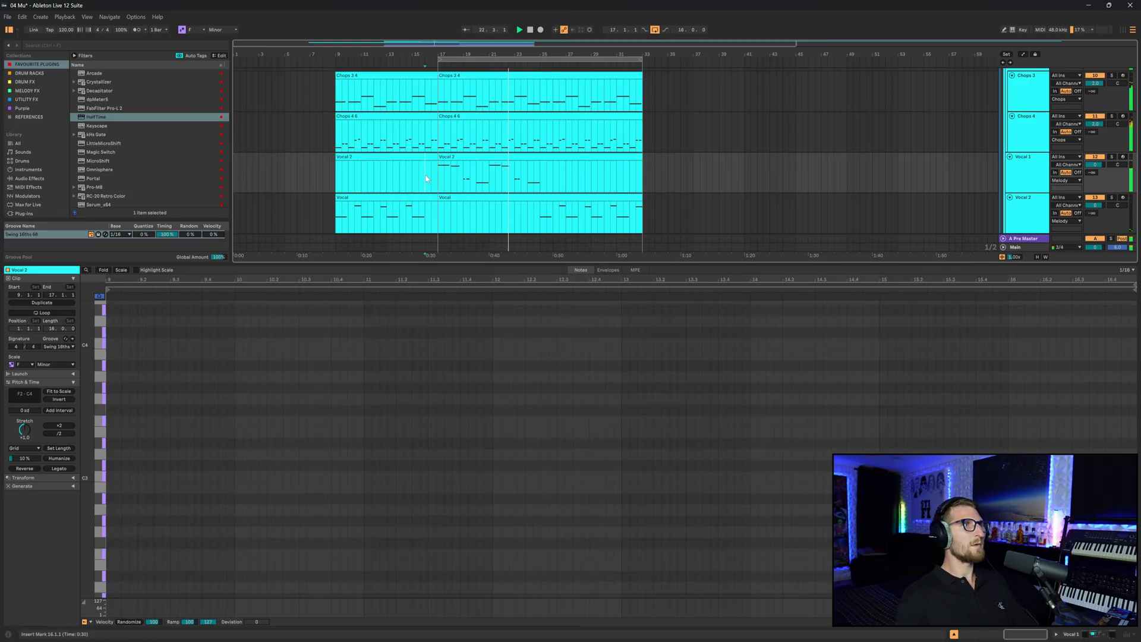
key(ctrl+v)
click(411, 177)
key(space)
key(space)
click(408, 156)
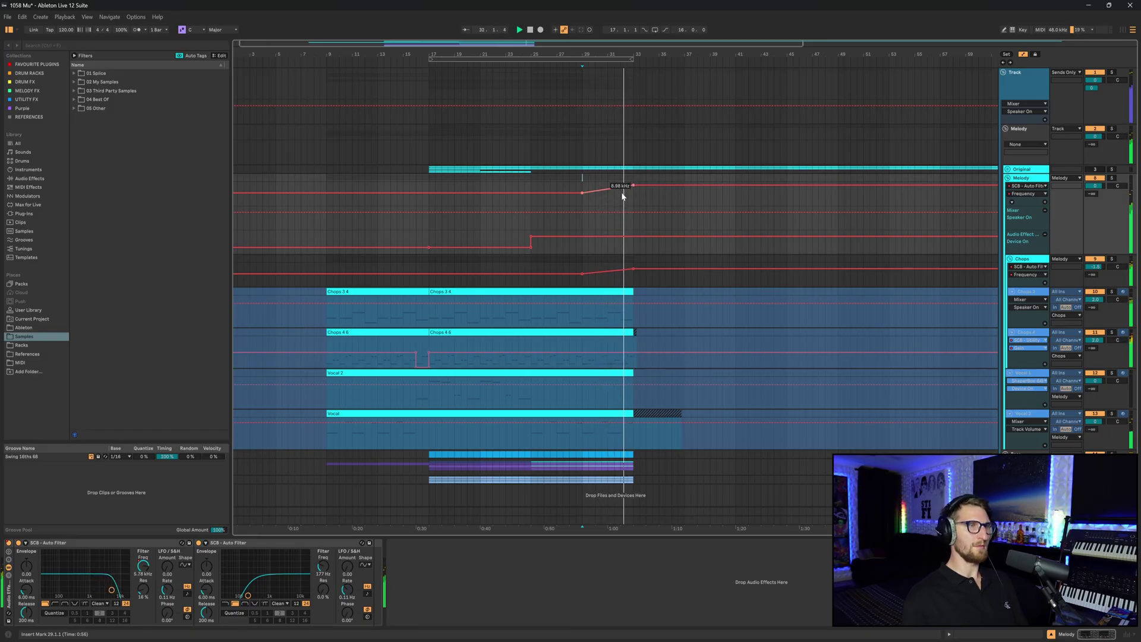
Step: Hide the automation lanes and unfreeze the Vocal 2 track
key(a)
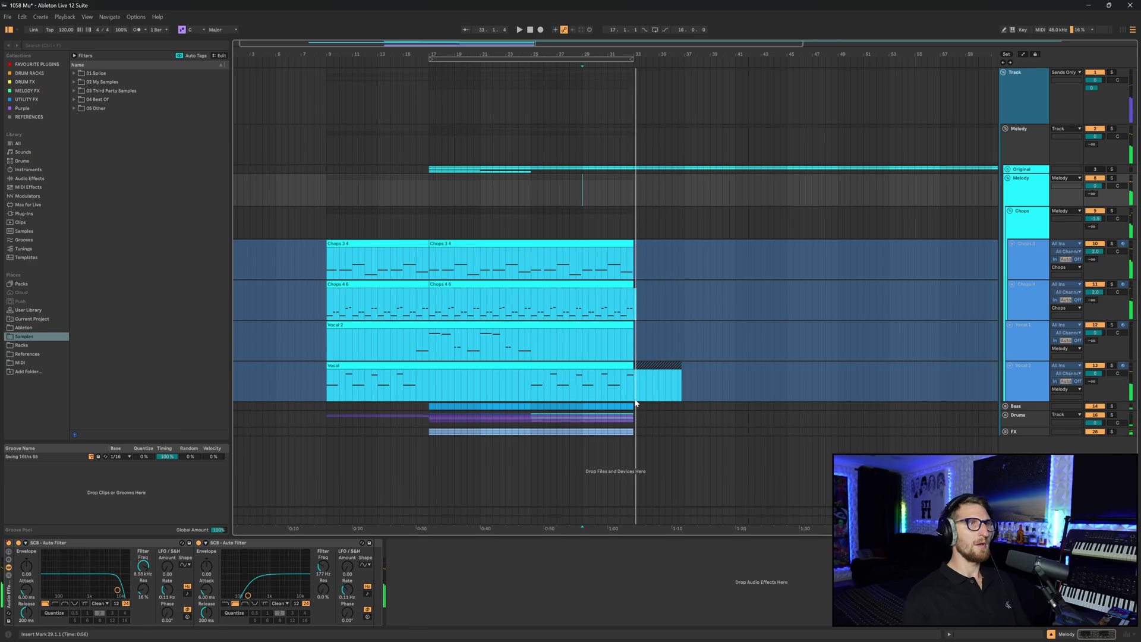
click(627, 385)
right_click(1019, 385)
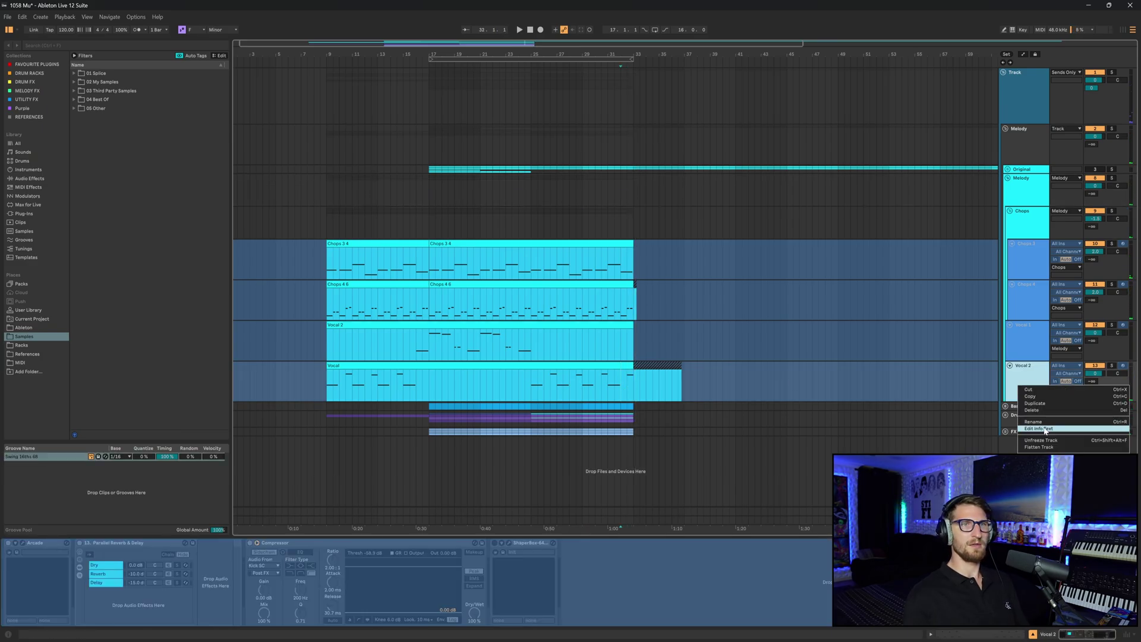
click(1039, 441)
Step: Deactivate the last B3 note in the final bar of the Vocal 2 clip and close the note editor
double_click(624, 384)
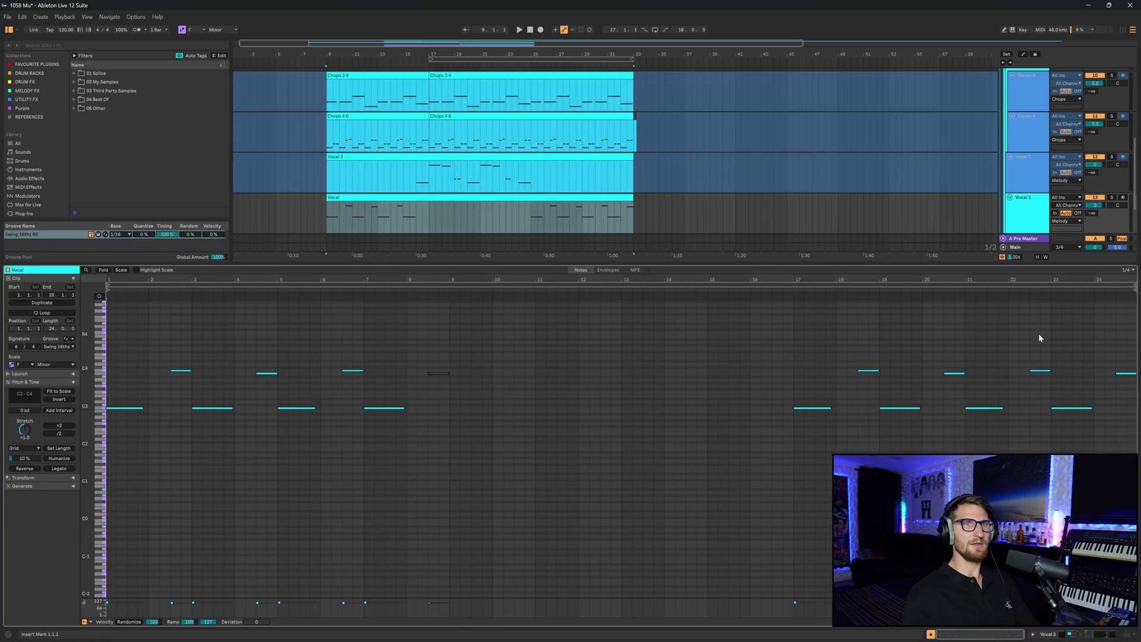
drag(1082, 338, 1134, 393)
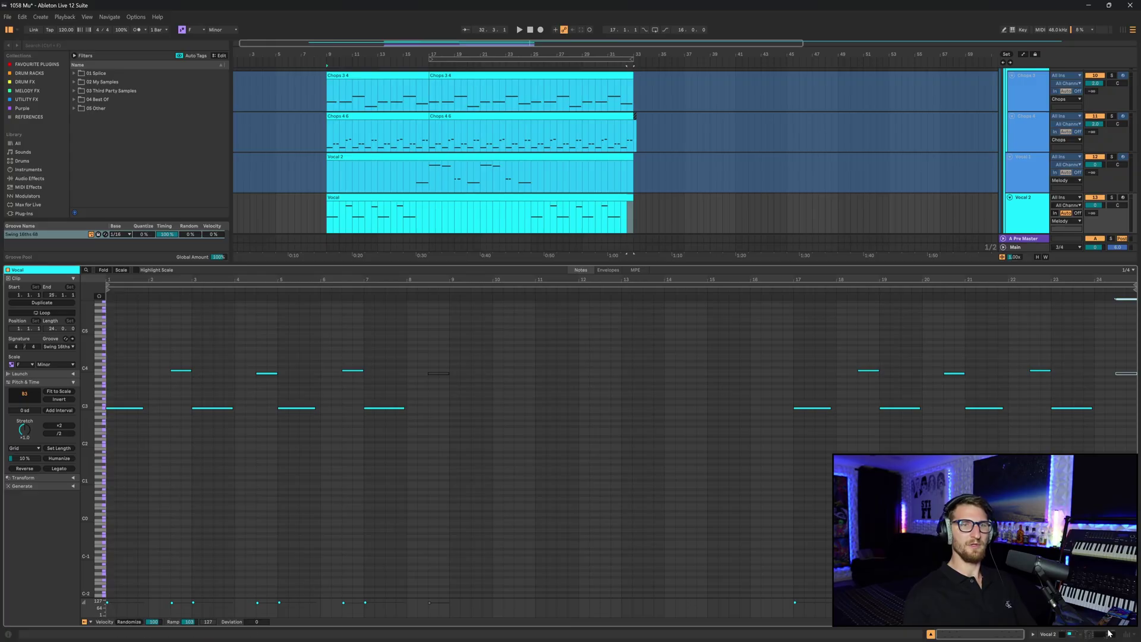
click(1109, 633)
click(621, 343)
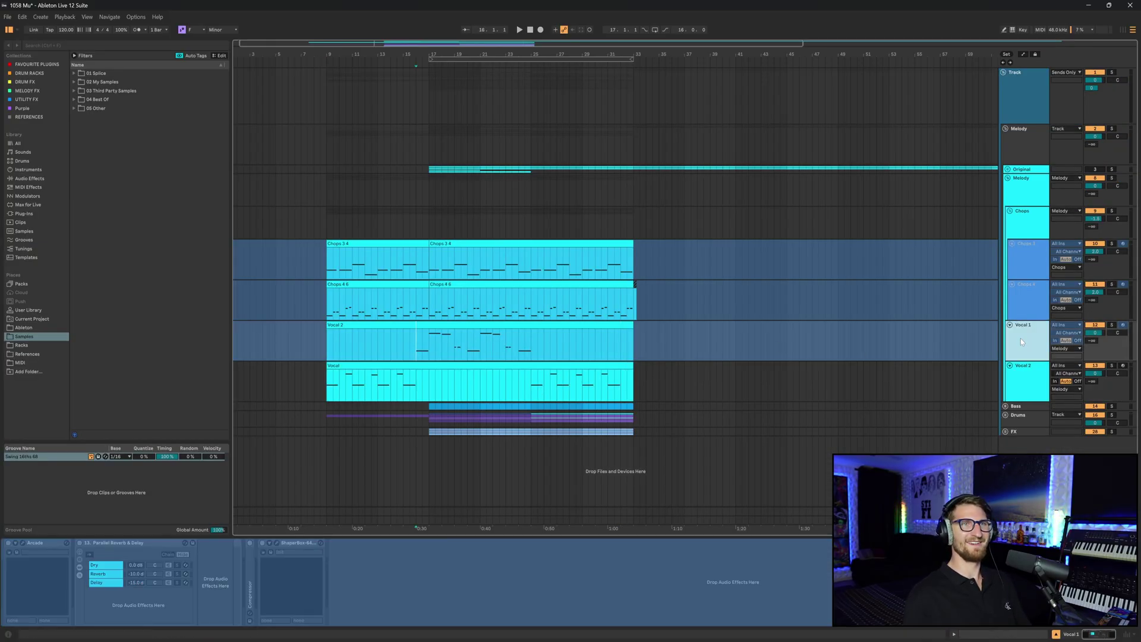
Step: Copy the F2 note in bar 8 of the Vocal 1 clip to the clip's last bar and play from bar 31
double_click(423, 342)
click(428, 554)
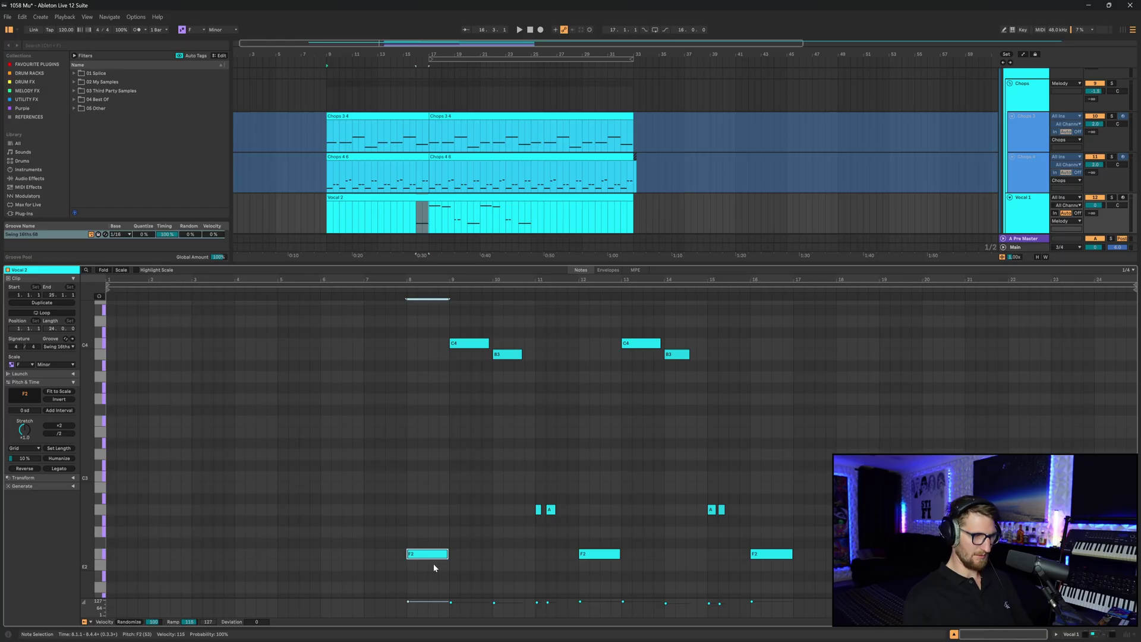
key(End)
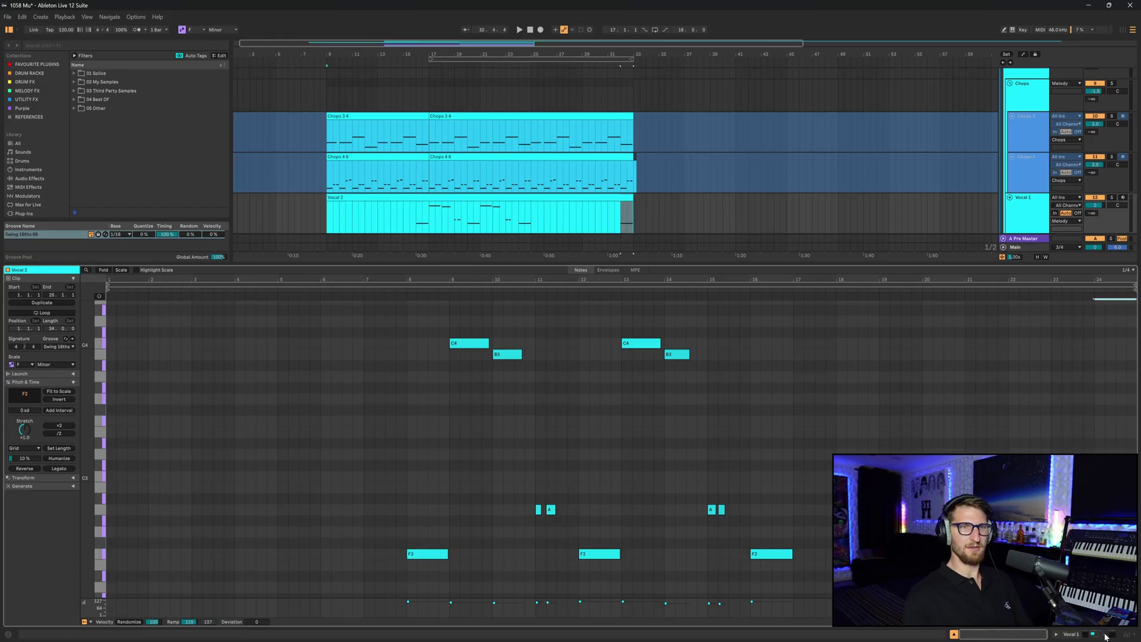
click(1106, 636)
click(606, 385)
key(space)
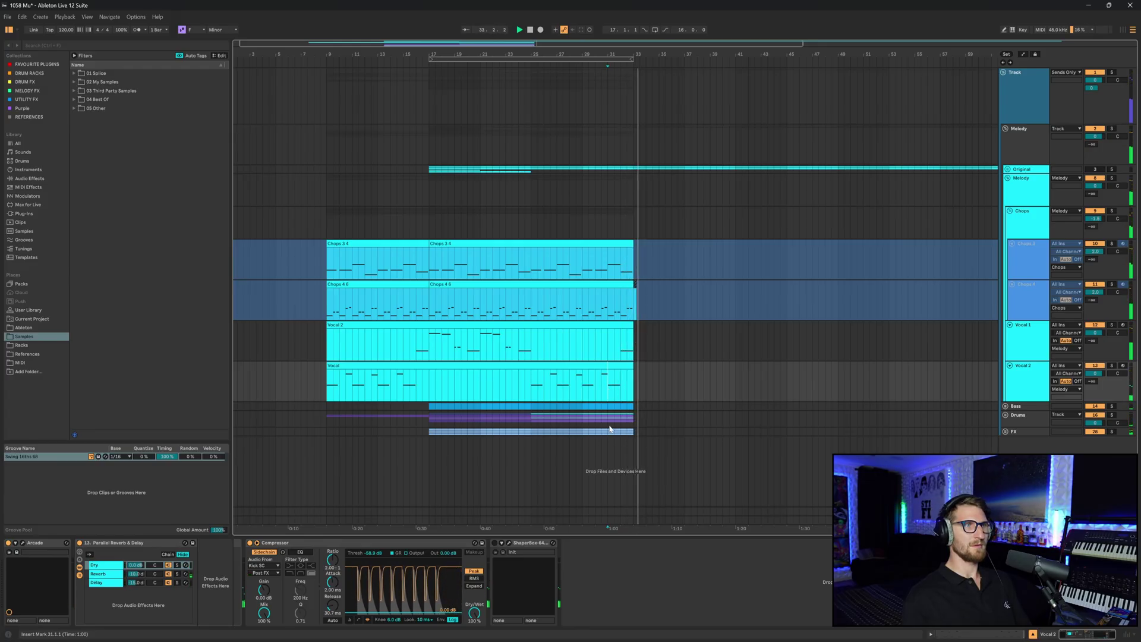
key(Down)
key(Down)
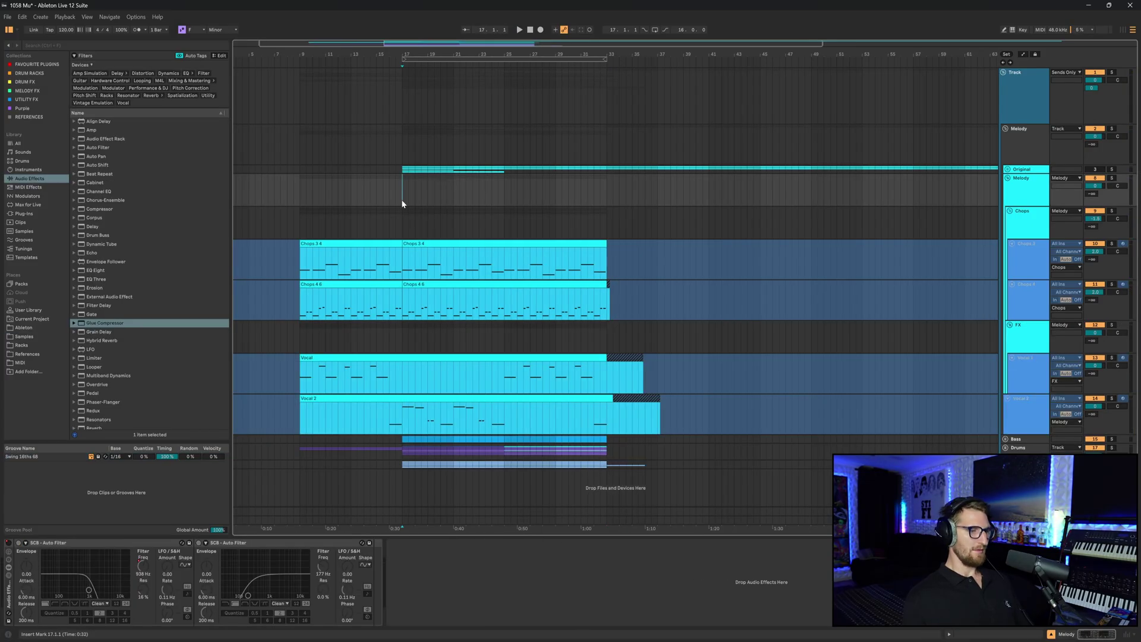
Step: Solo the Melody track inside the Original group and play it from bar 17
key(ctrl+s)
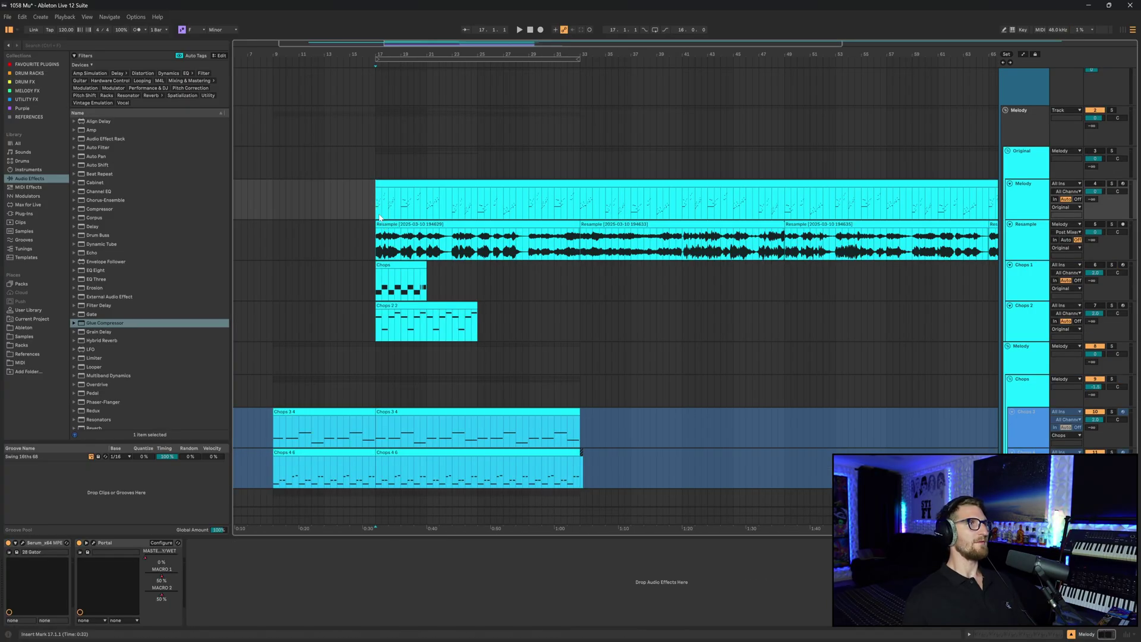
scroll(379, 217, down, 5)
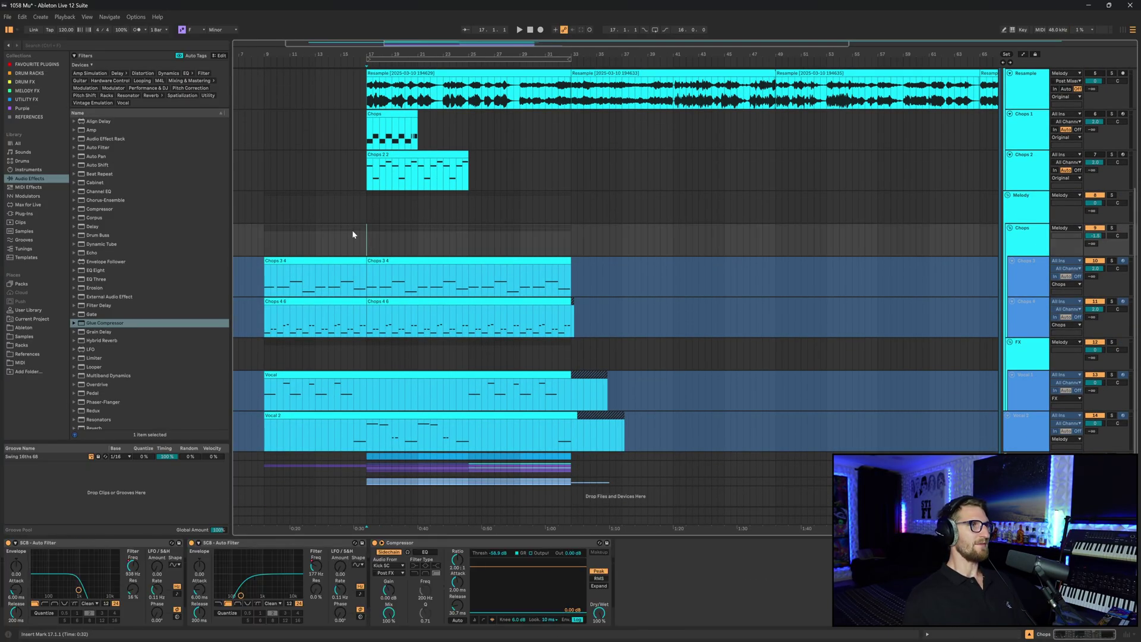
scroll(351, 234, up, 6)
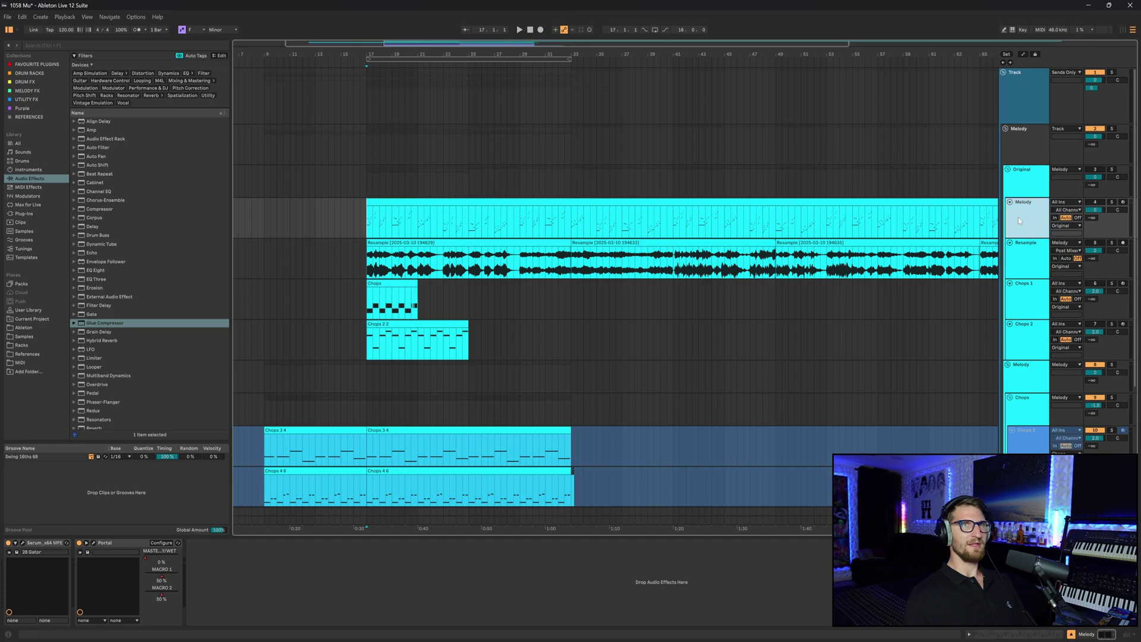
click(1111, 202)
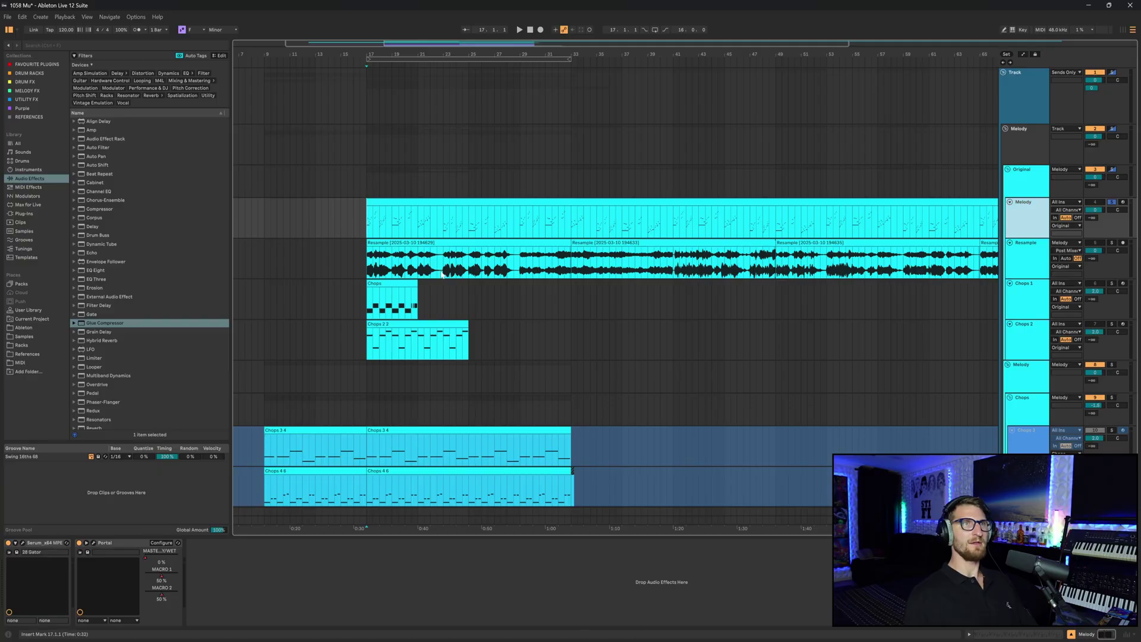
key(space)
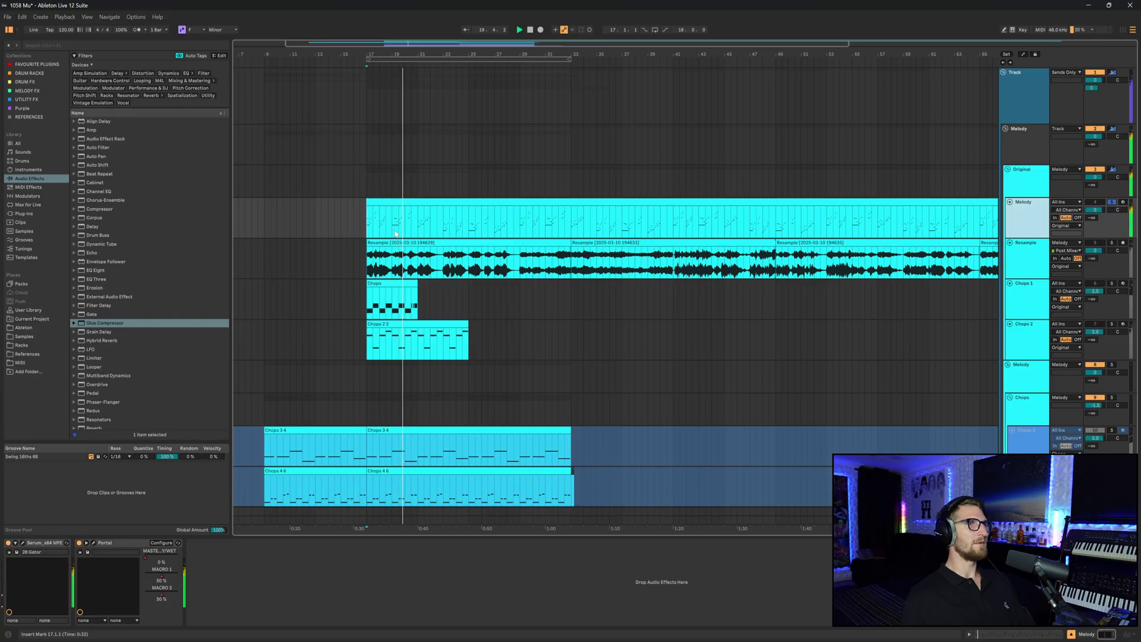
Step: Stop the Melody playback, solo the Chops 1 track and play it from bar 17
scroll(396, 233, right, 10)
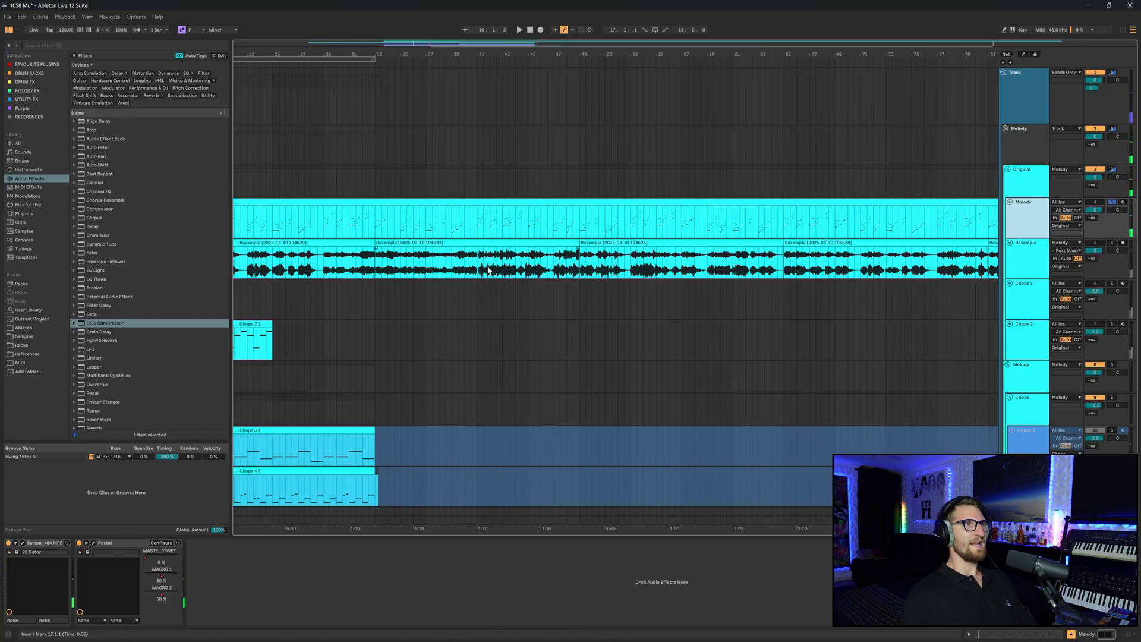
scroll(487, 271, left, 9)
click(973, 304)
key(space)
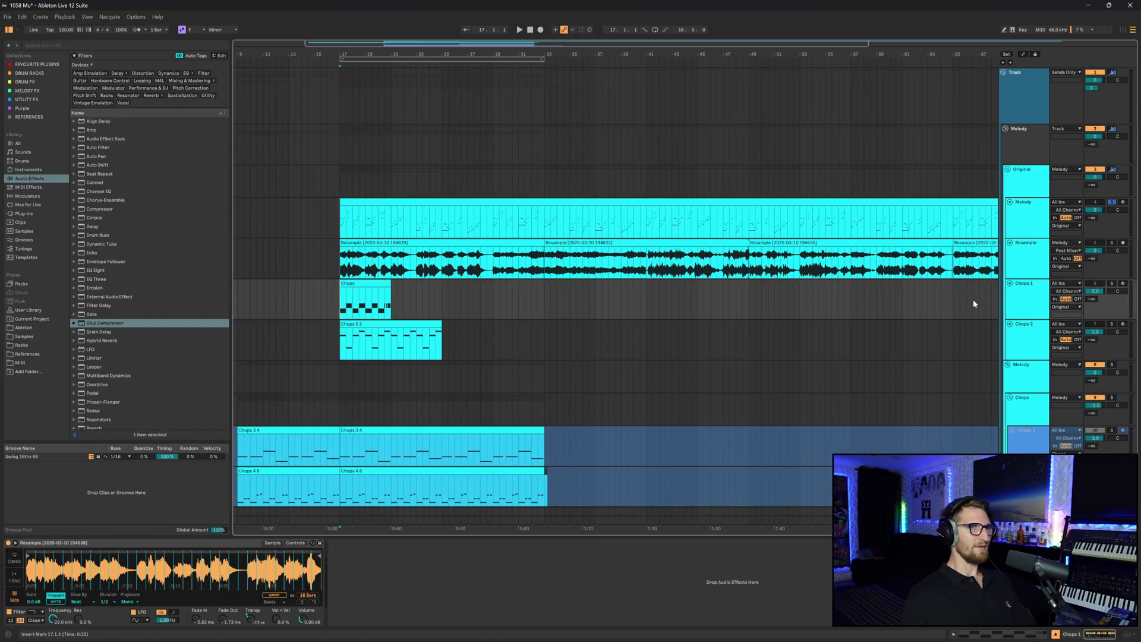
scroll(1012, 294, down, 3)
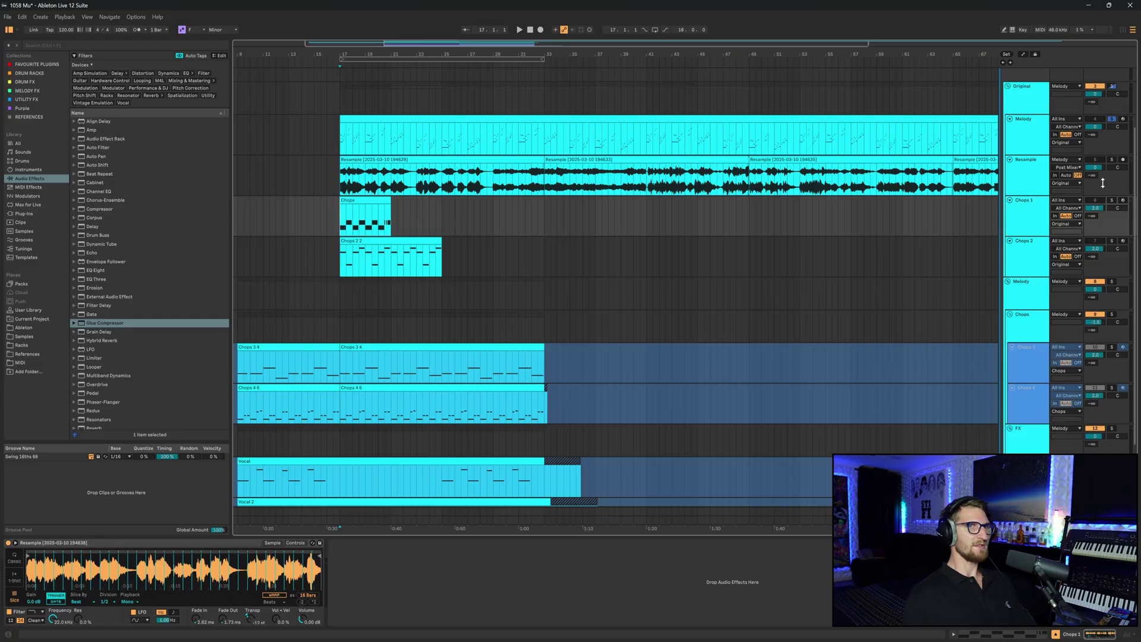
click(1112, 200)
key(space)
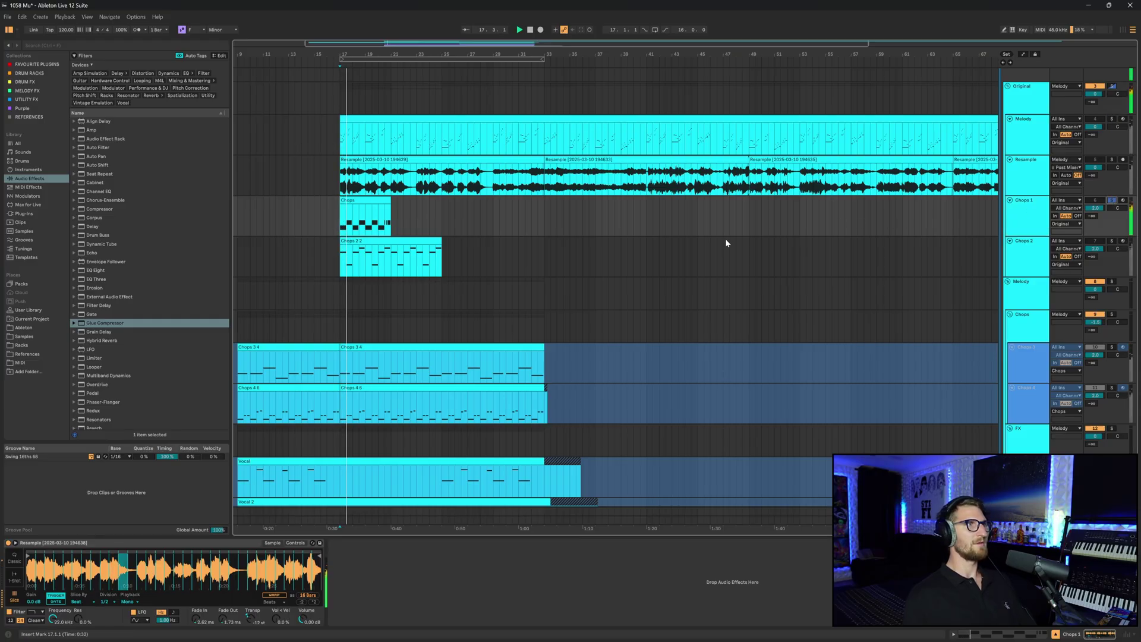
scroll(683, 255, left, 1)
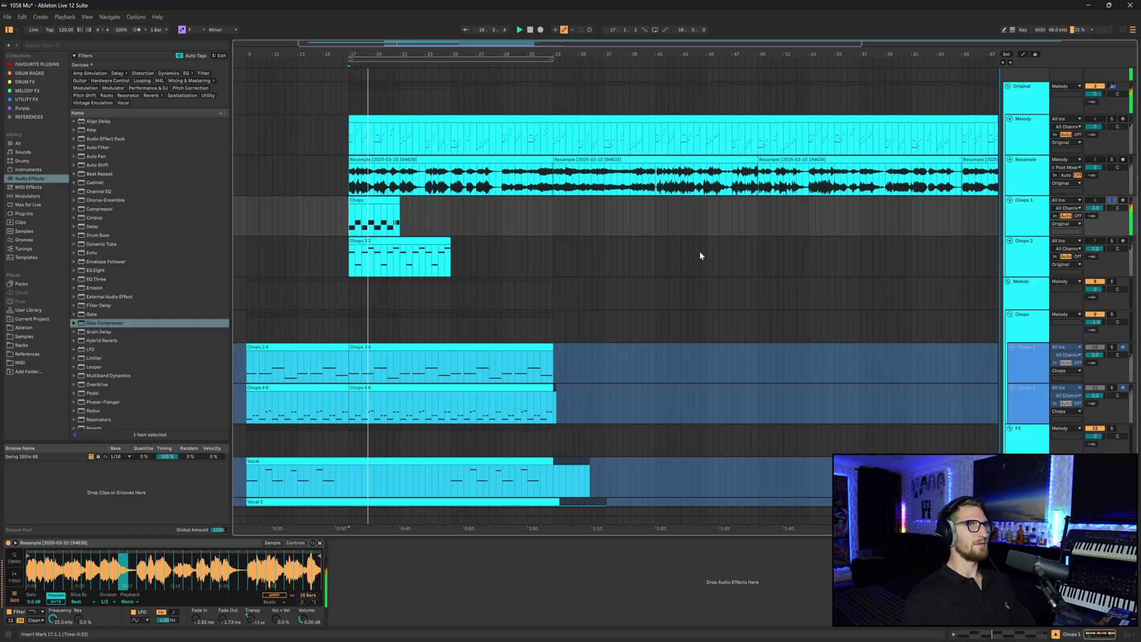
Step: Solo Chops 2 to hear it, and fold the Original group
click(1112, 241)
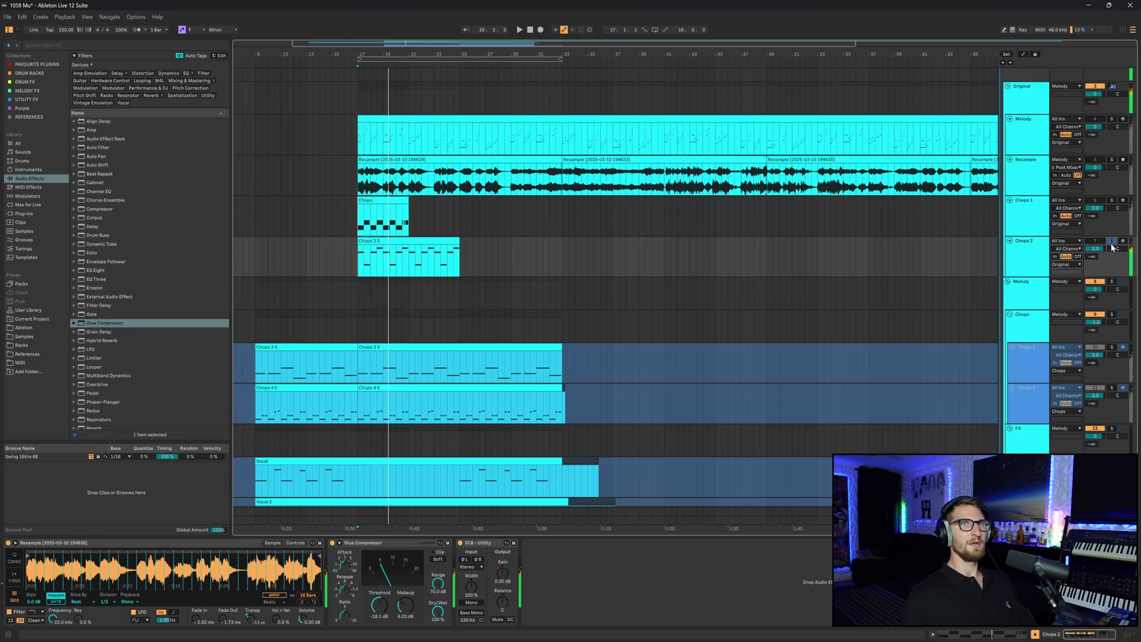
scroll(1009, 186, up, 2)
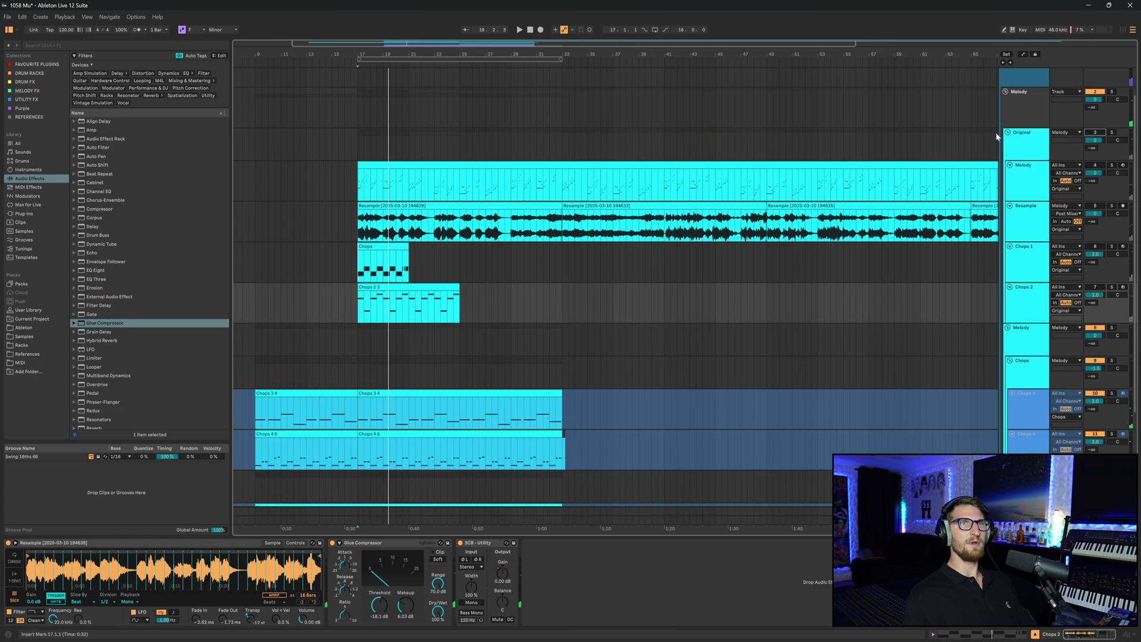
click(1007, 132)
Step: Solo the Chops 3 track and play it from bar 17
click(356, 256)
key(space)
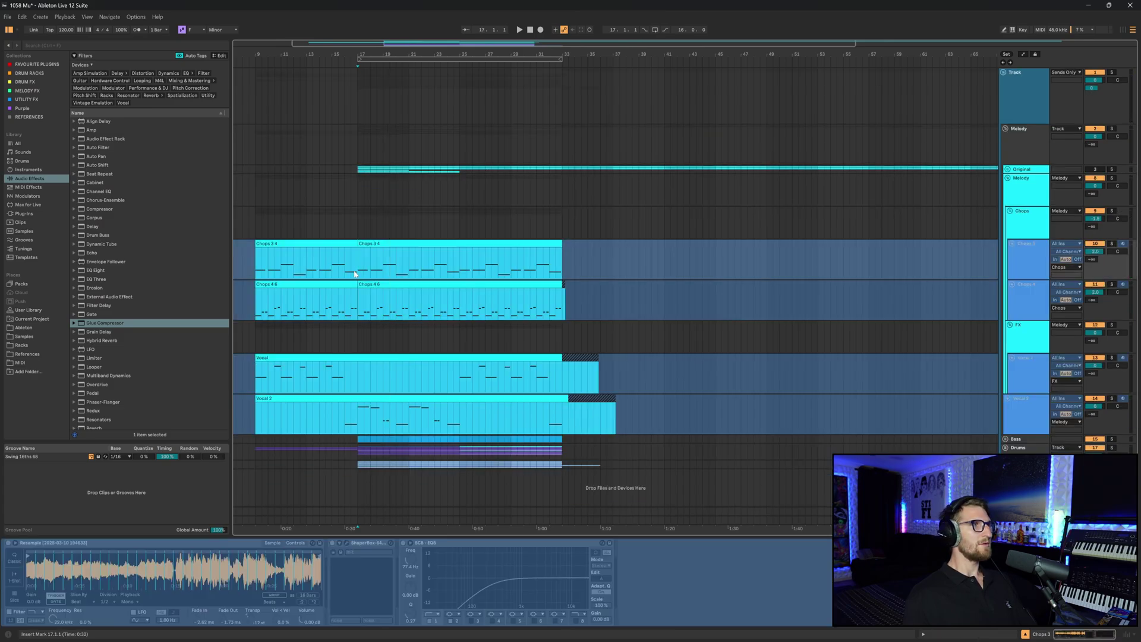
click(1114, 244)
key(space)
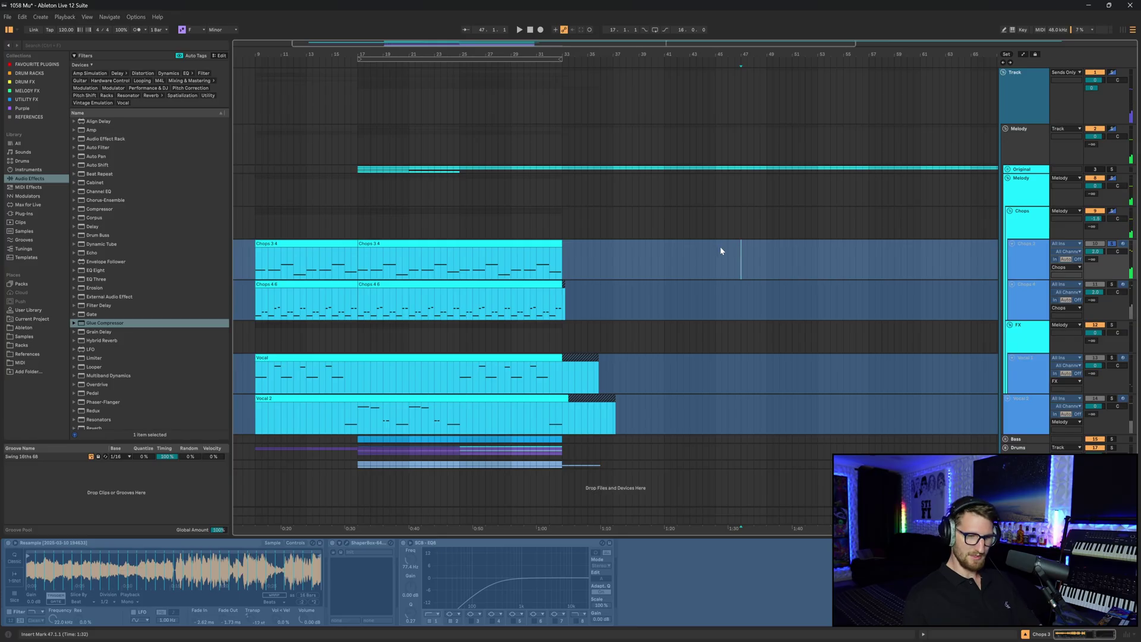
Step: Duplicate the Chops 3 and Chops 4 tracks and unfreeze the two duplicates
key(minus)
shift+click(1030, 298)
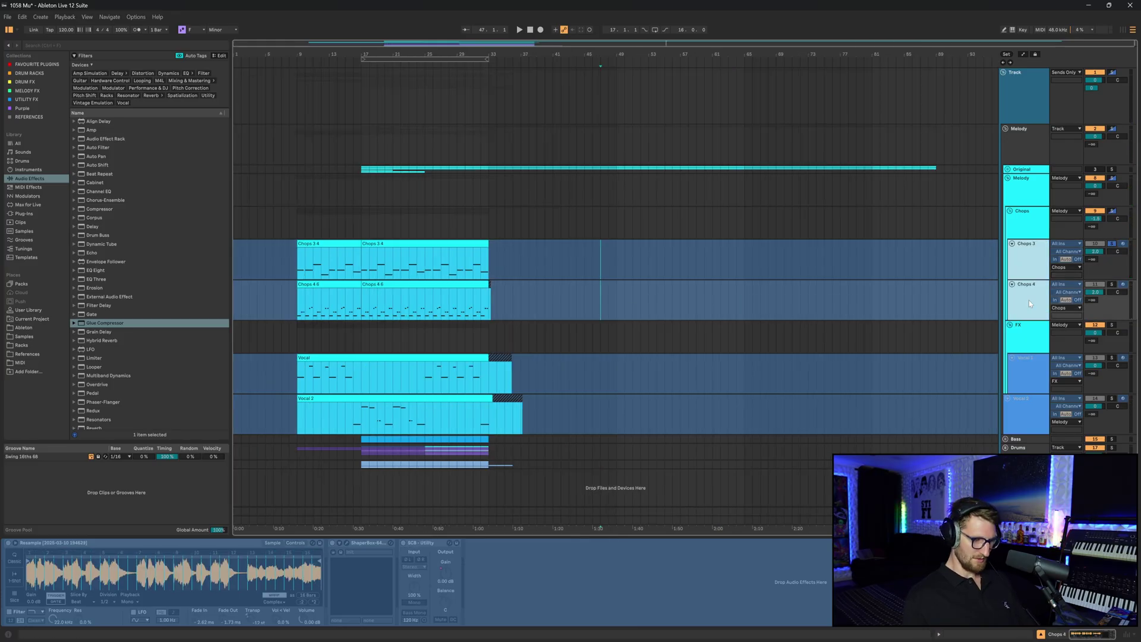
key(ctrl+d)
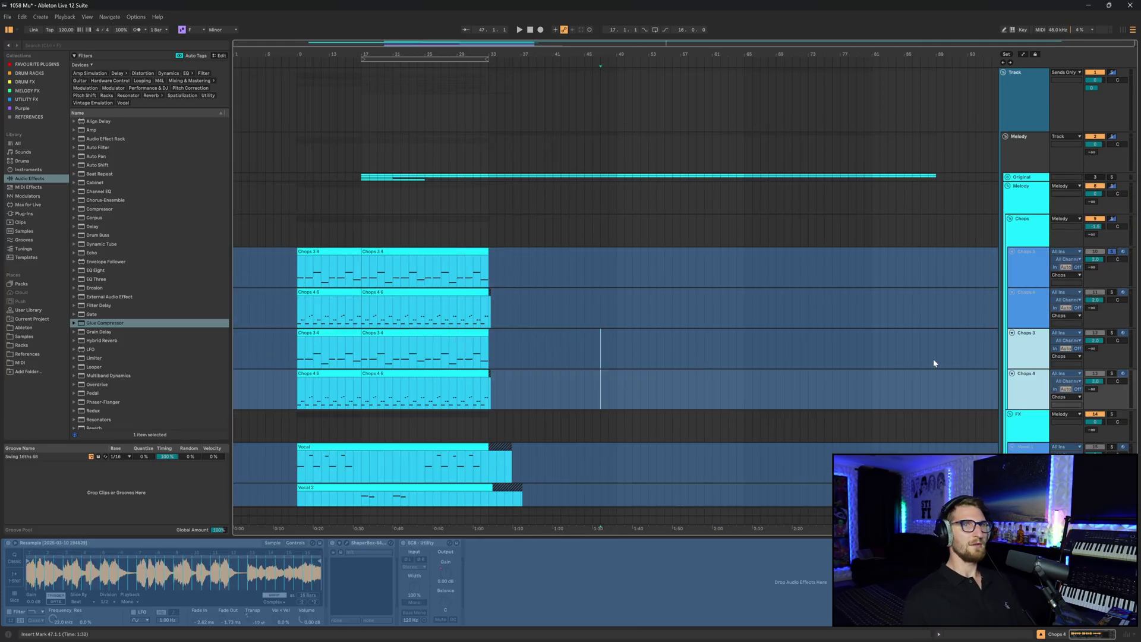
right_click(1032, 350)
click(424, 377)
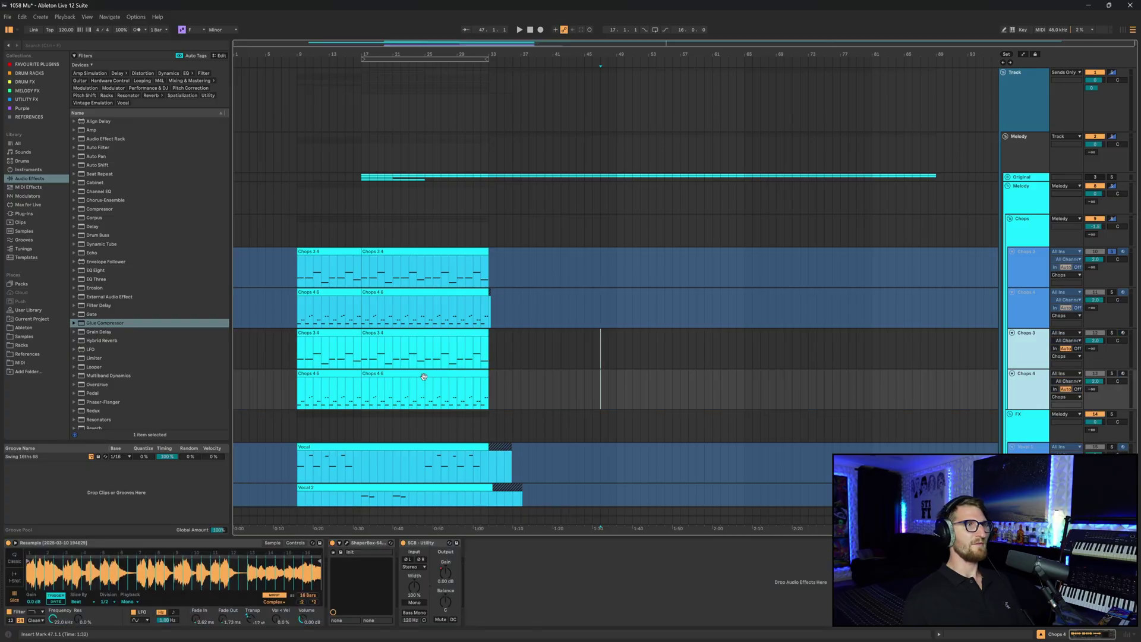
Step: Delete the clips starting at bar 9 on the duplicated Chops 3 and Chops 4 tracks
click(348, 335)
key(Delete)
click(350, 377)
key(Delete)
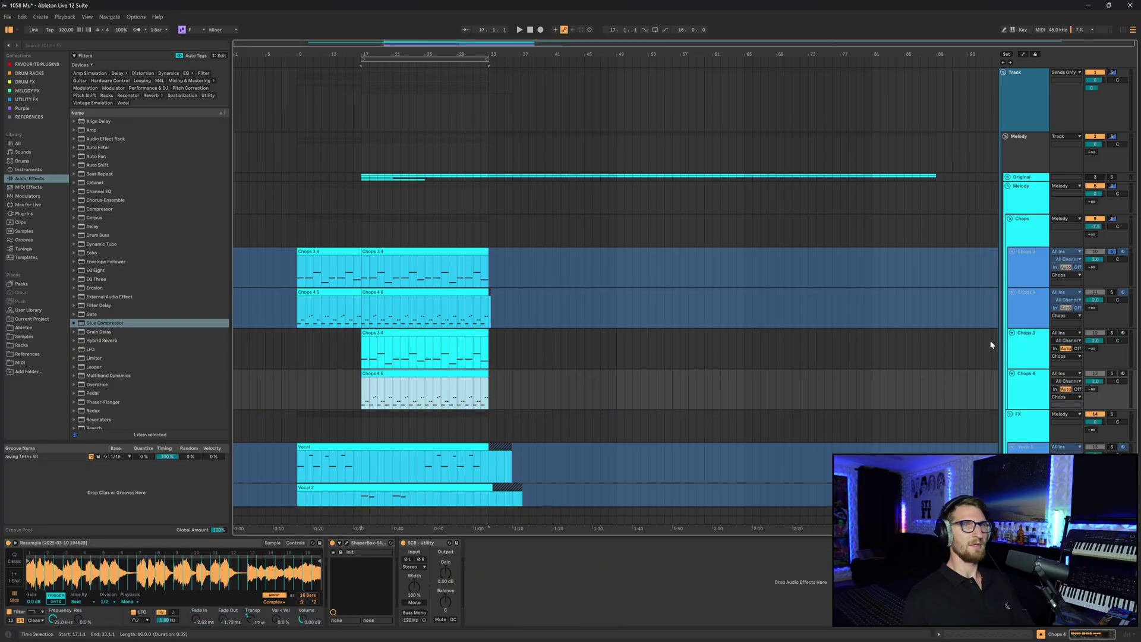
Step: Move the duplicated Chops 3 and Chops 4 tracks out of the Chops group to directly above the inner Melody group
click(1032, 367)
shift+click(1032, 371)
drag(1032, 371, 1024, 229)
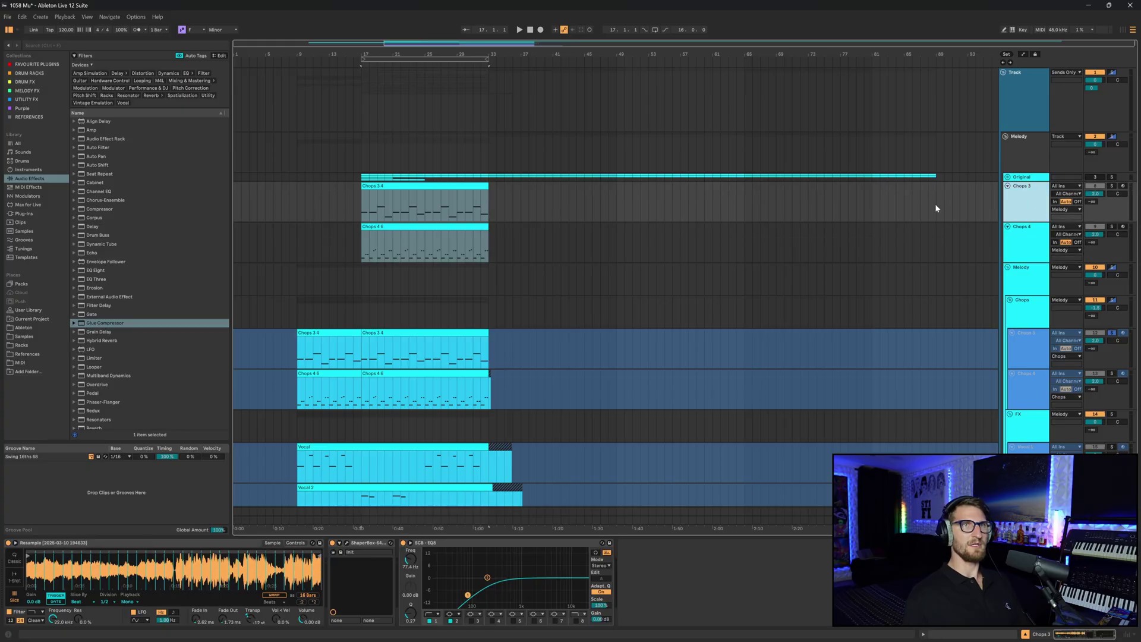
Step: Solo the moved Chops 3 track and play it from bar 17
click(351, 211)
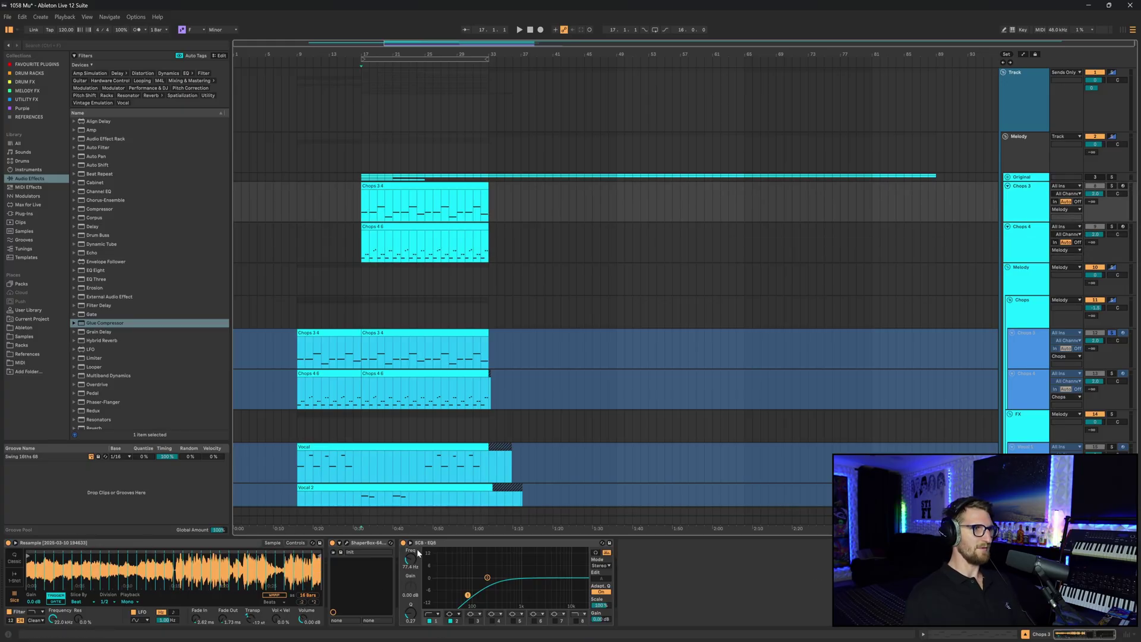
click(1113, 186)
key(space)
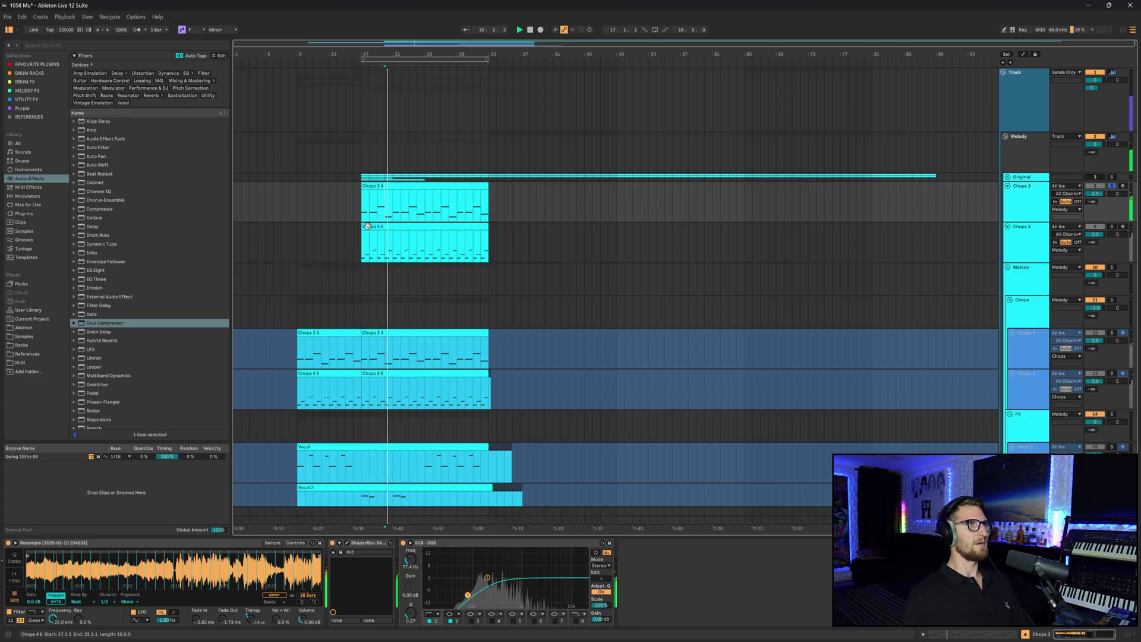
key(space)
Step: Solo the moved Chops 4 track and play it from bar 17
click(1035, 241)
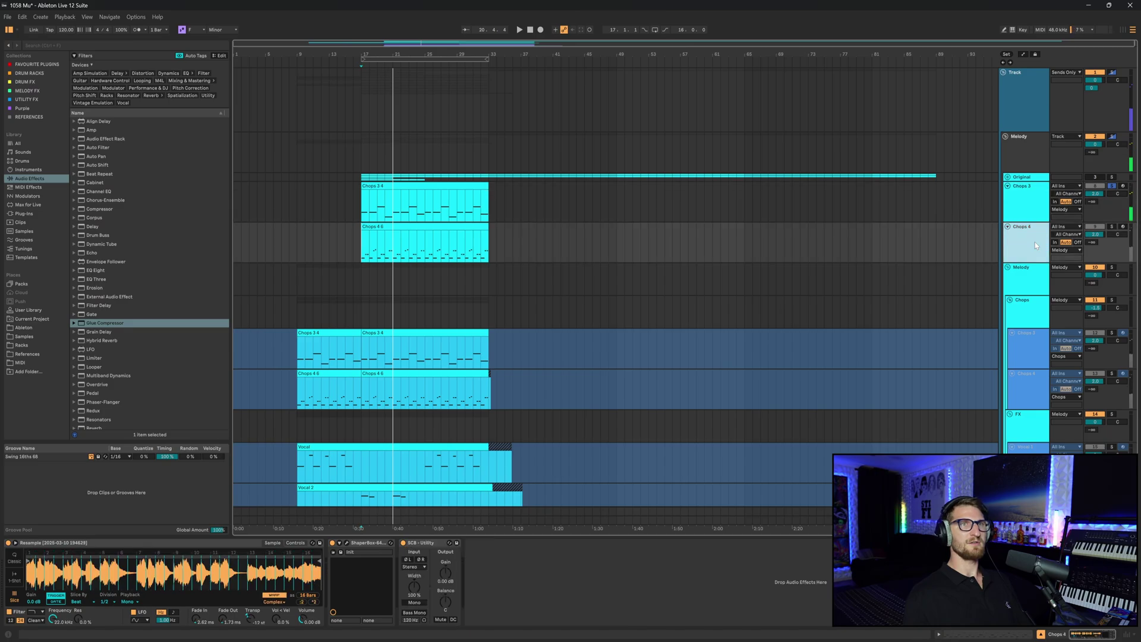
click(360, 257)
key(space)
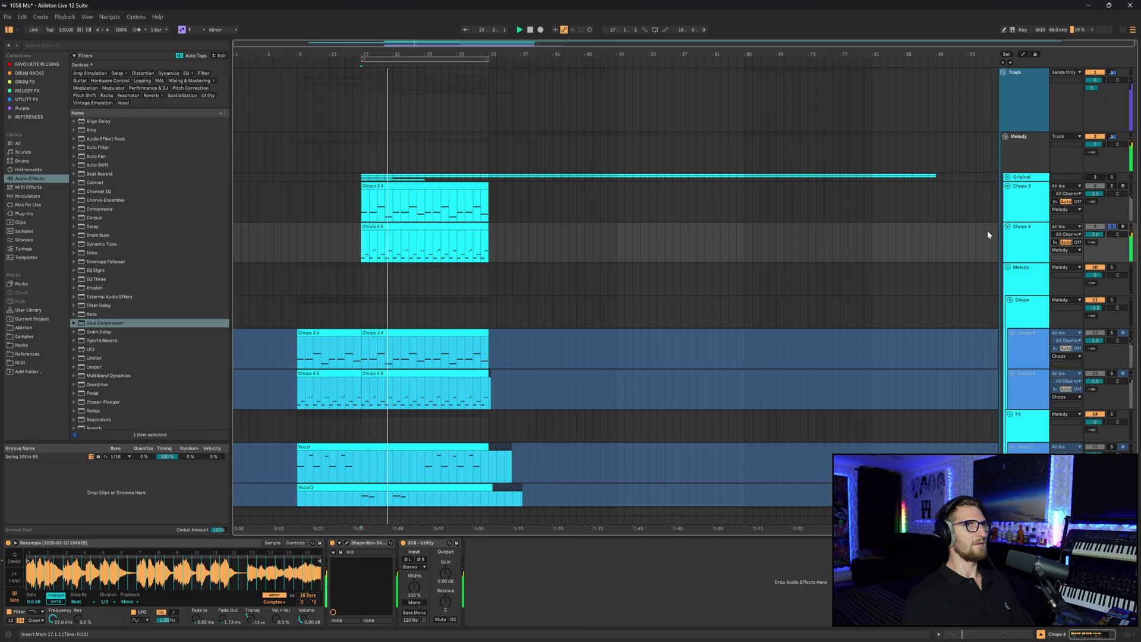
Step: Solo the moved Chops 3 and Chops 4 tracks together, play them from bar 17, and delete both tracks
click(1029, 207)
key(shift+Down)
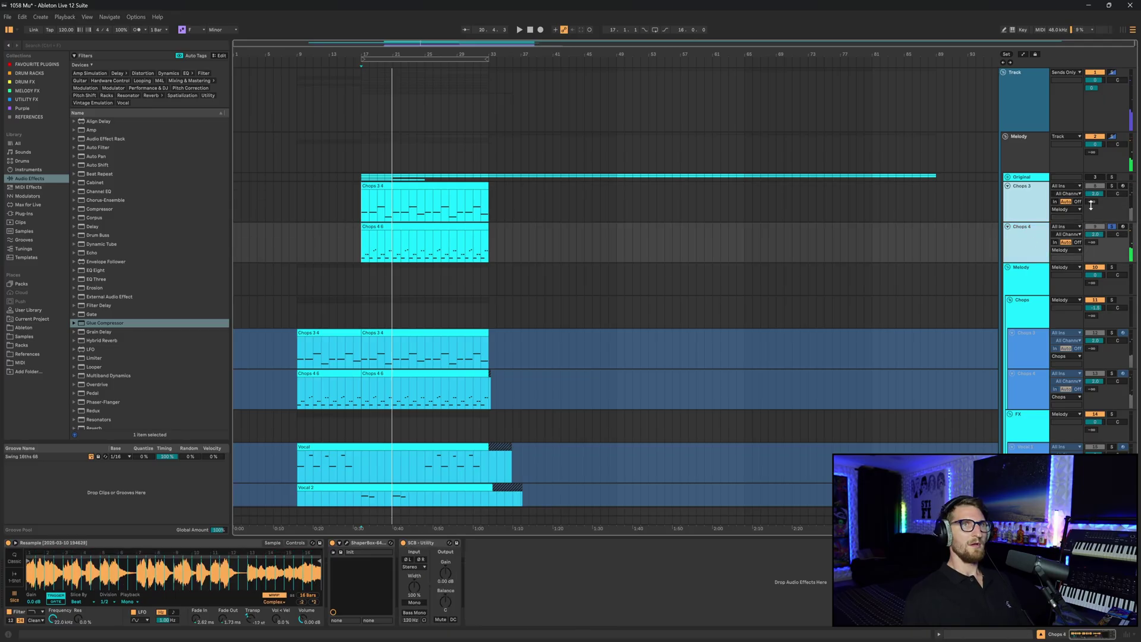
click(1113, 188)
key(space)
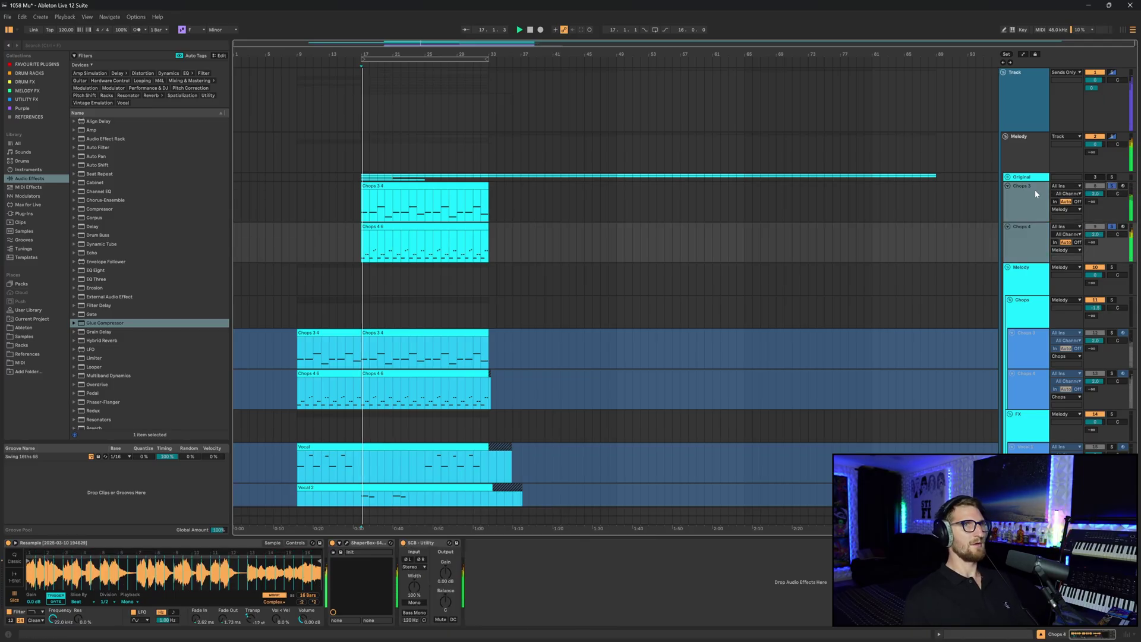
click(1035, 195)
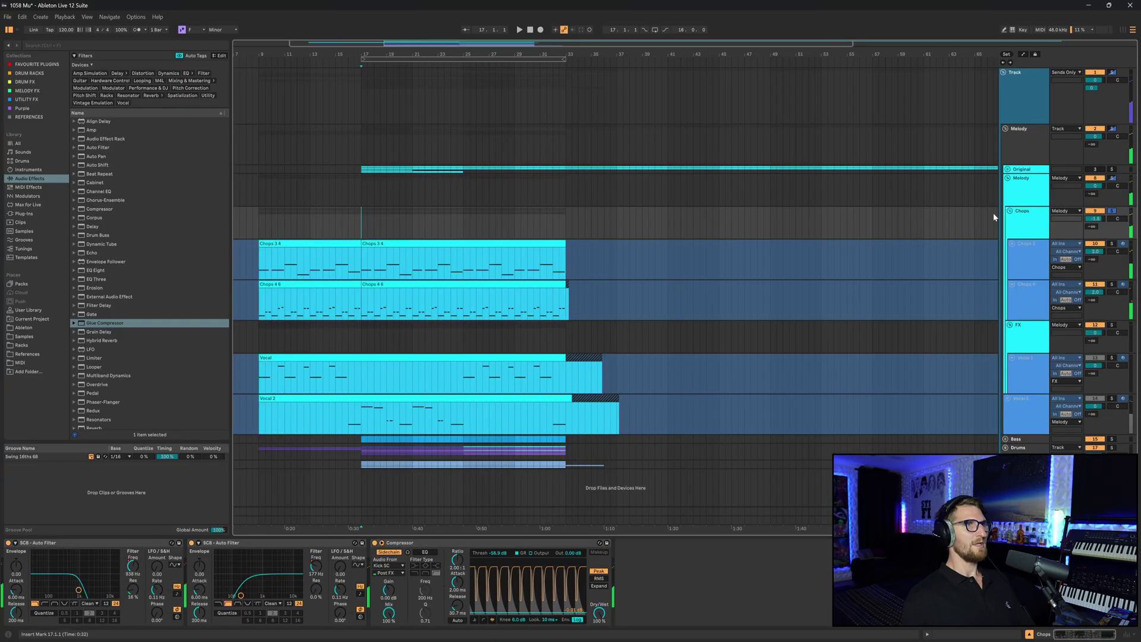
Step: Solo the outer Melody group and play it from bar 17
click(1112, 132)
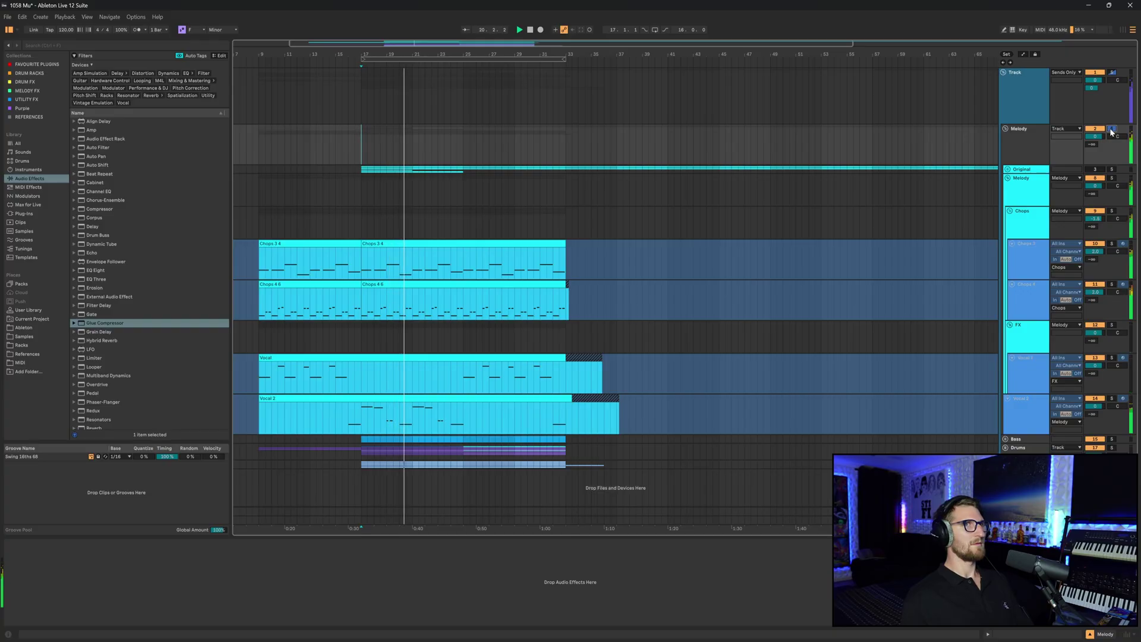
key(space)
click(1021, 213)
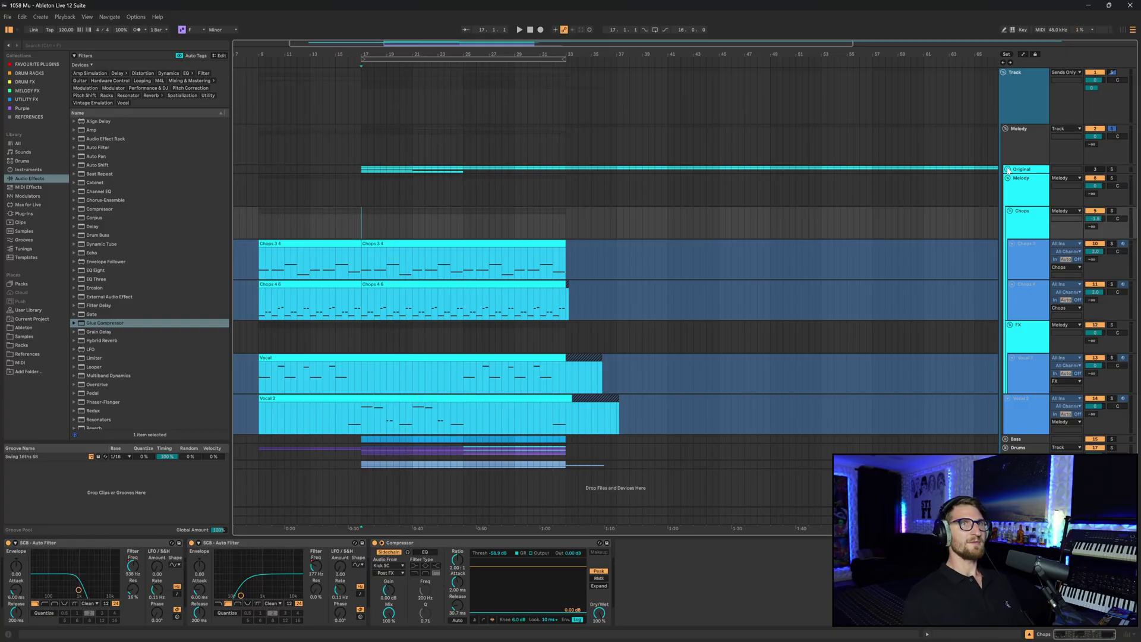
Step: Expand the Original group, solo its Melody track and play it from bar 17
click(1008, 170)
click(363, 230)
scroll(449, 230, down, 3)
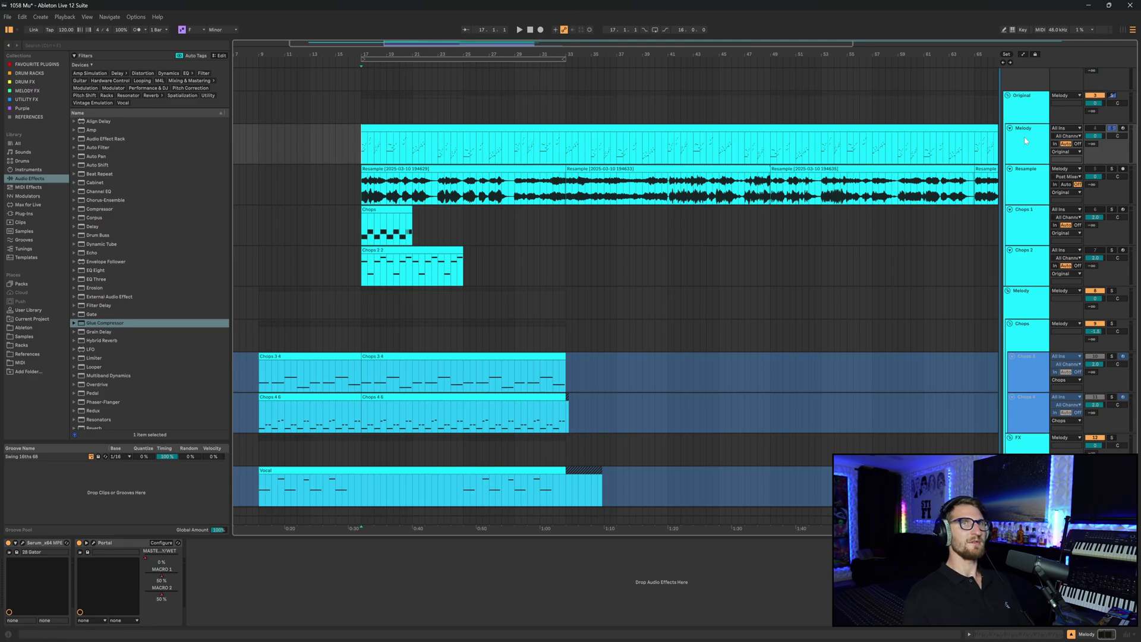
key(space)
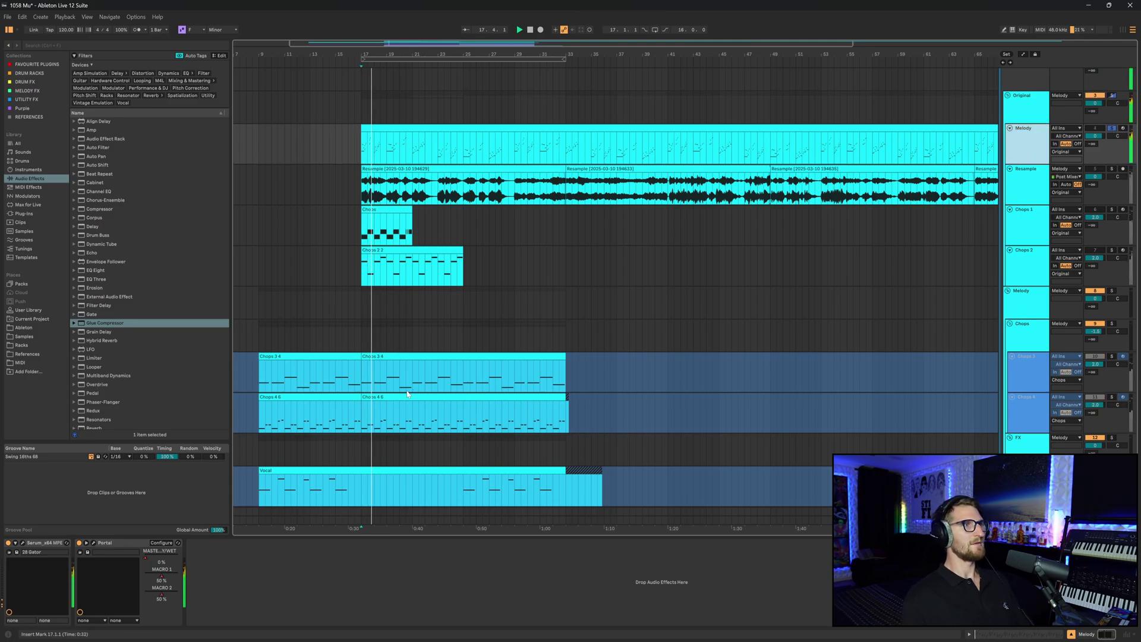
scroll(398, 381, down, 4)
key(space)
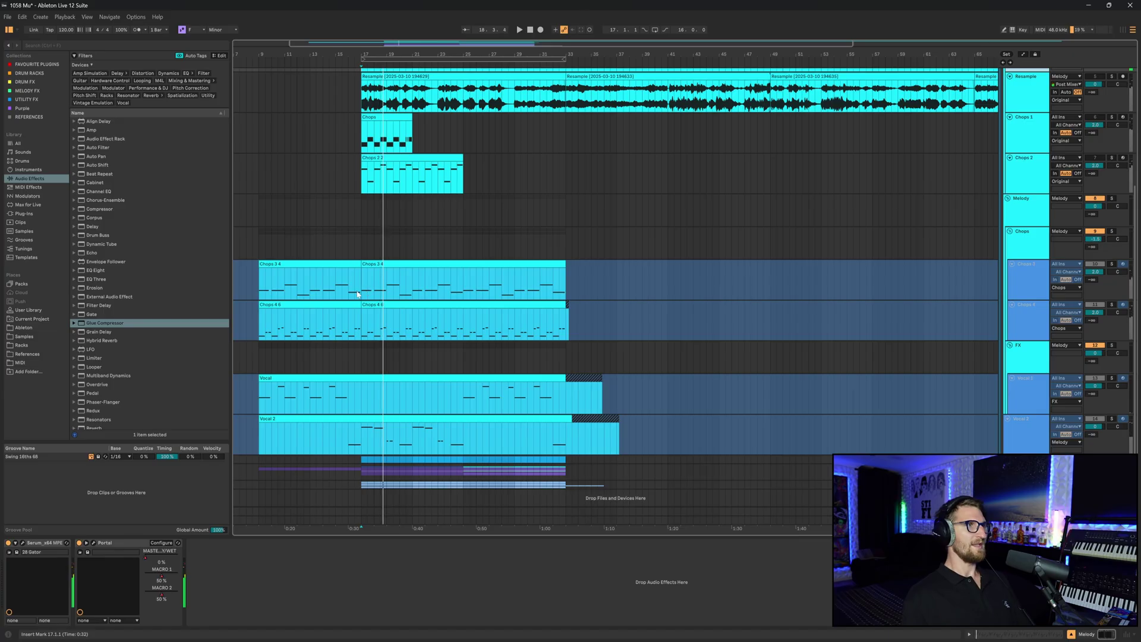
Step: Solo the Chops group and play it from bar 17 to compare it with the original melody
click(365, 290)
click(361, 238)
click(360, 288)
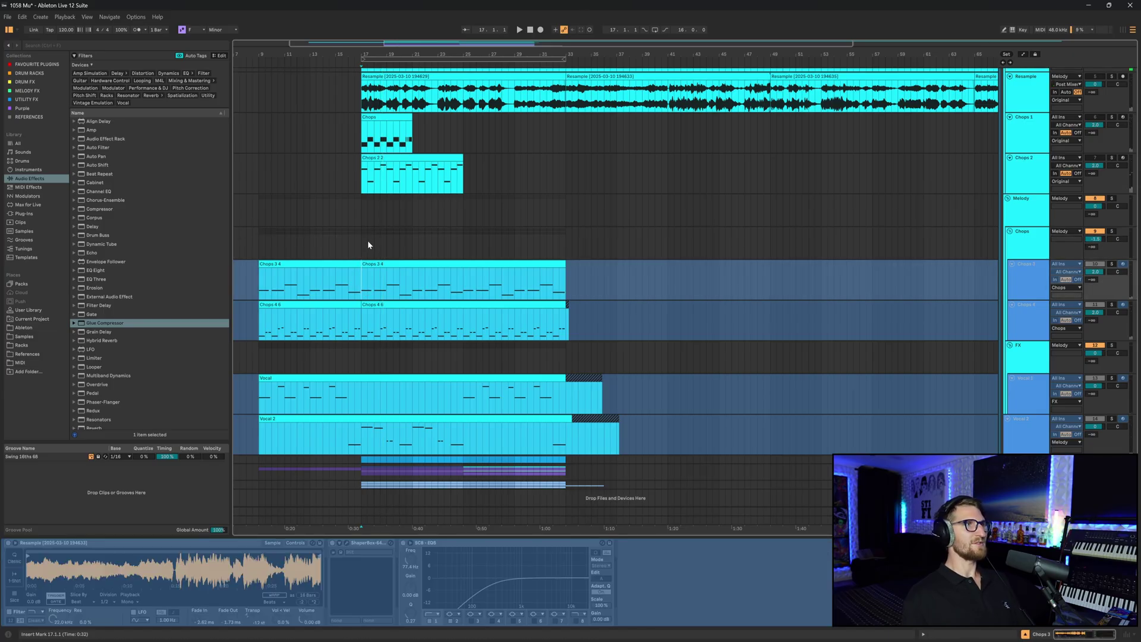
click(368, 243)
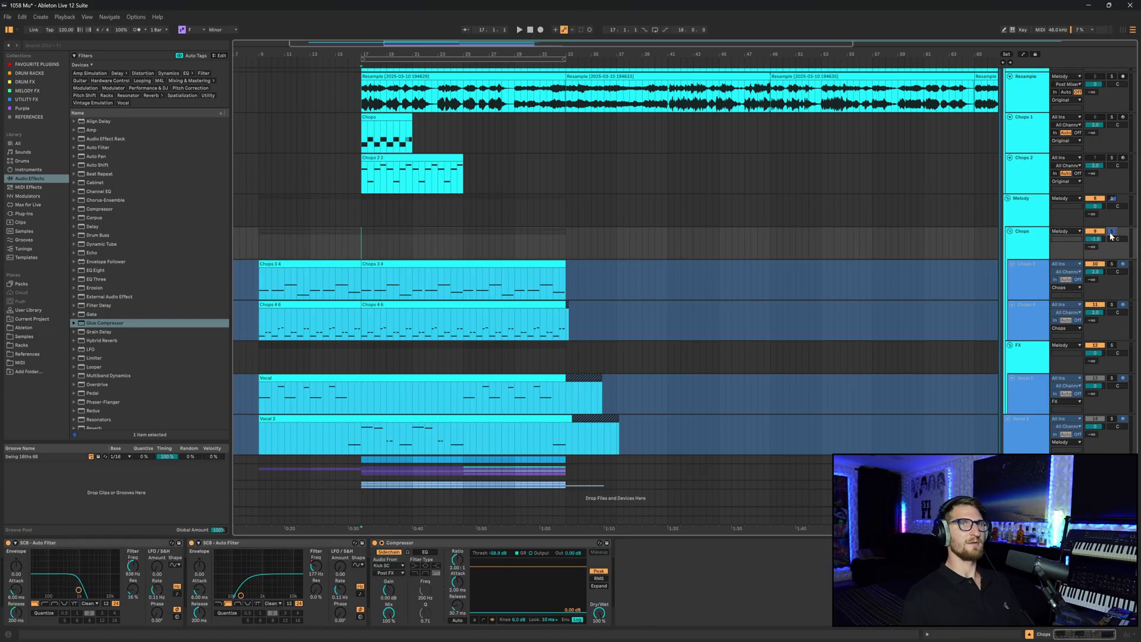
key(space)
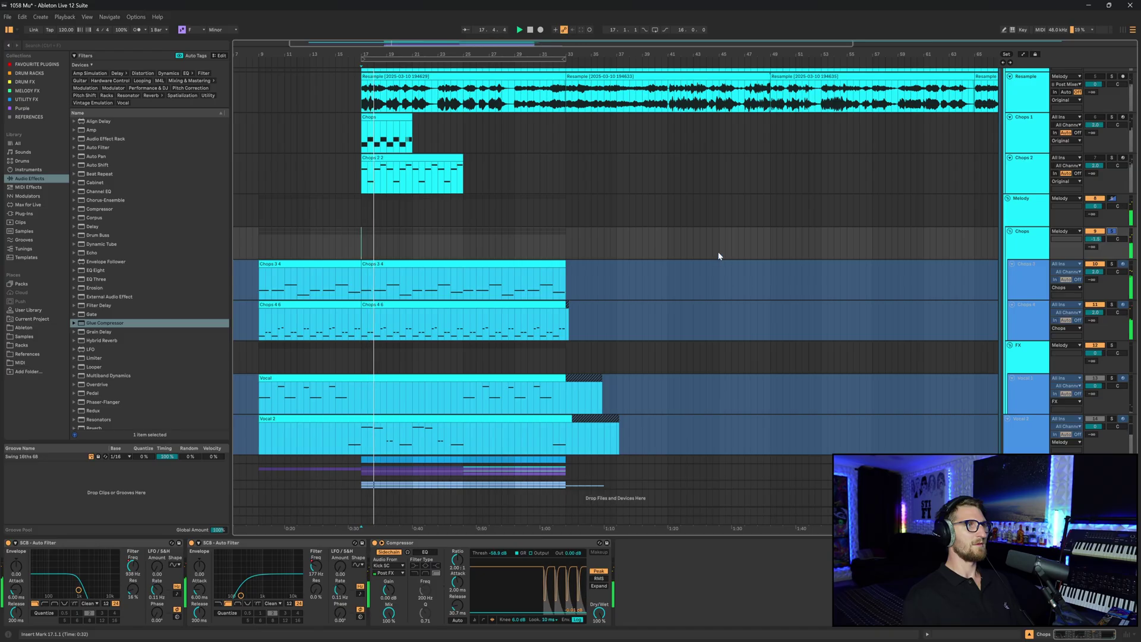
scroll(718, 252, up, 3)
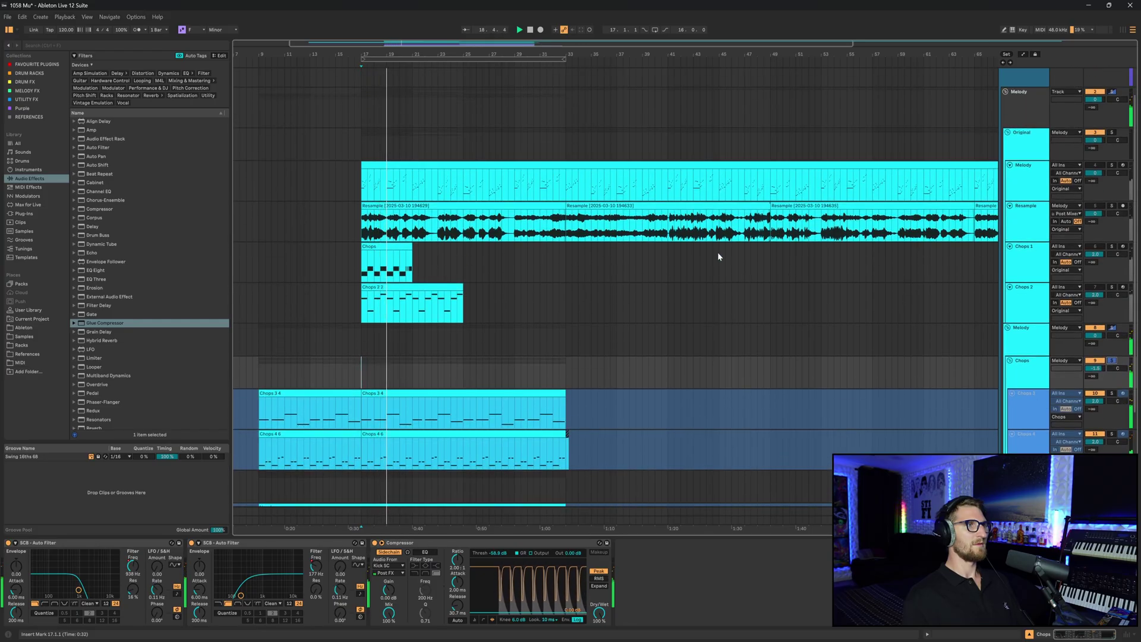
Step: Collapse the Original group and turn off the solo on the Chops group
click(1032, 144)
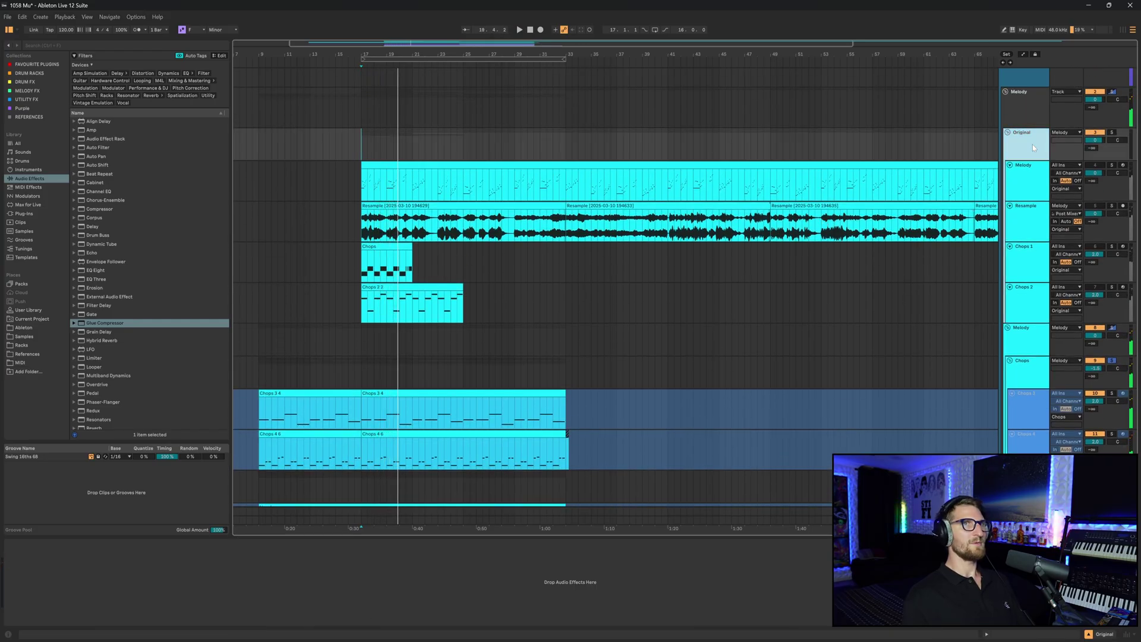
key(u)
click(1031, 186)
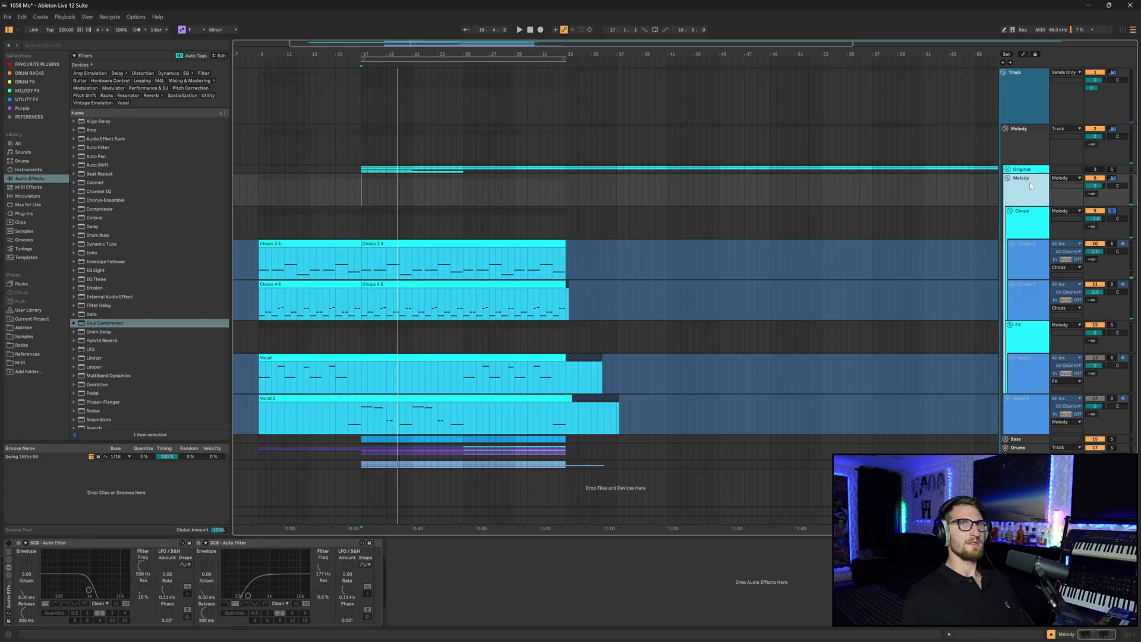
click(1113, 212)
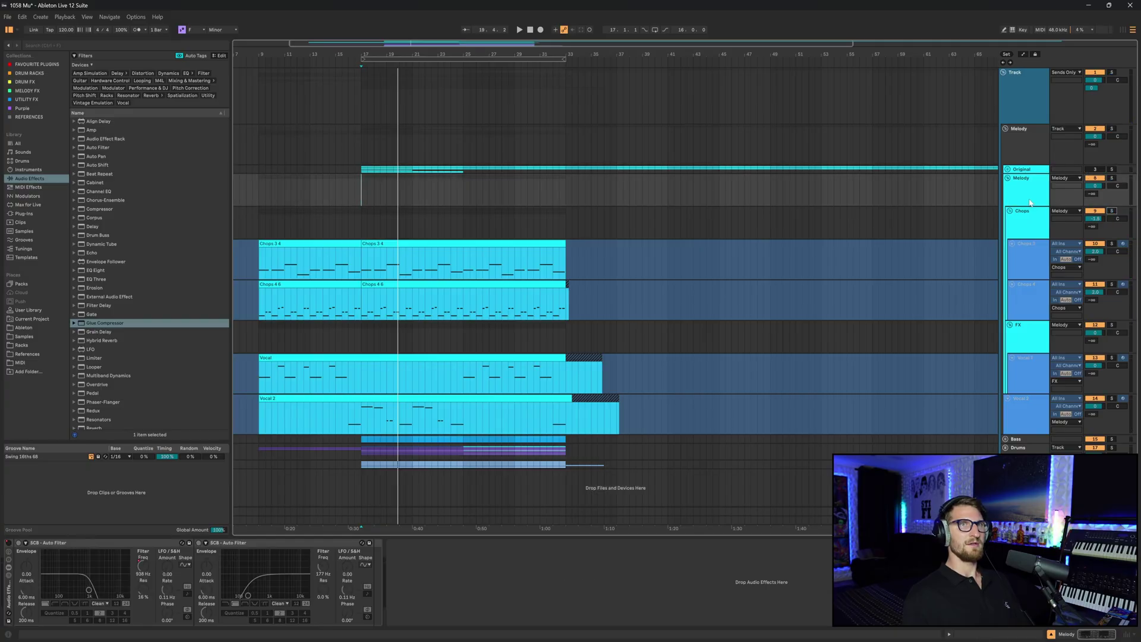
Step: Collapse the outer Melody group and the Track group, and save the set with the insert marker at bar 9
click(1004, 128)
click(1004, 72)
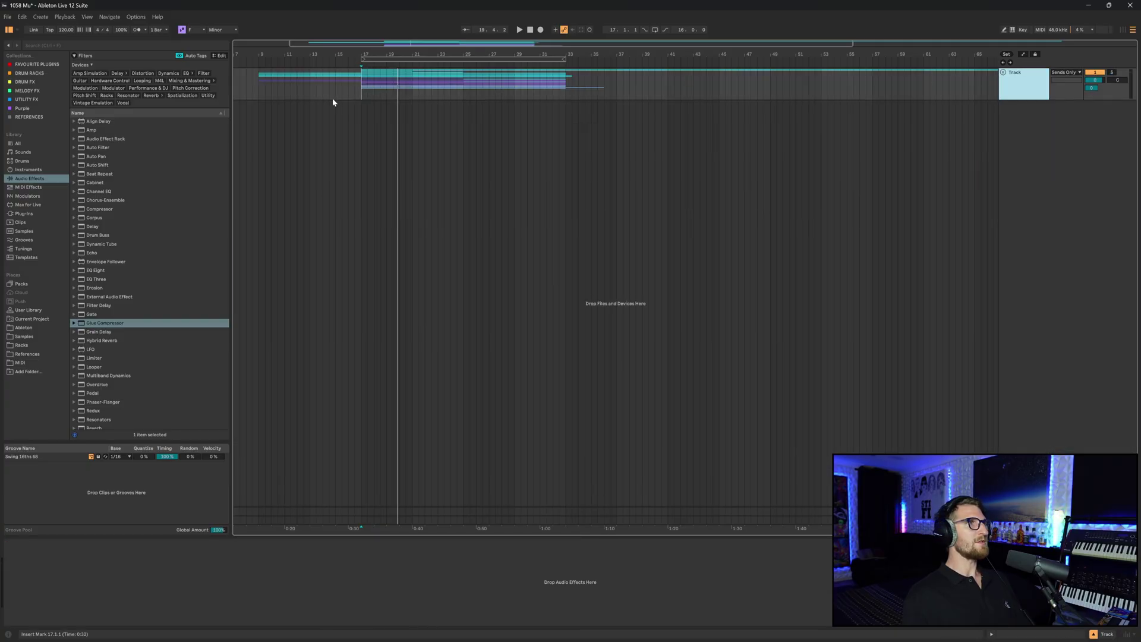
click(257, 87)
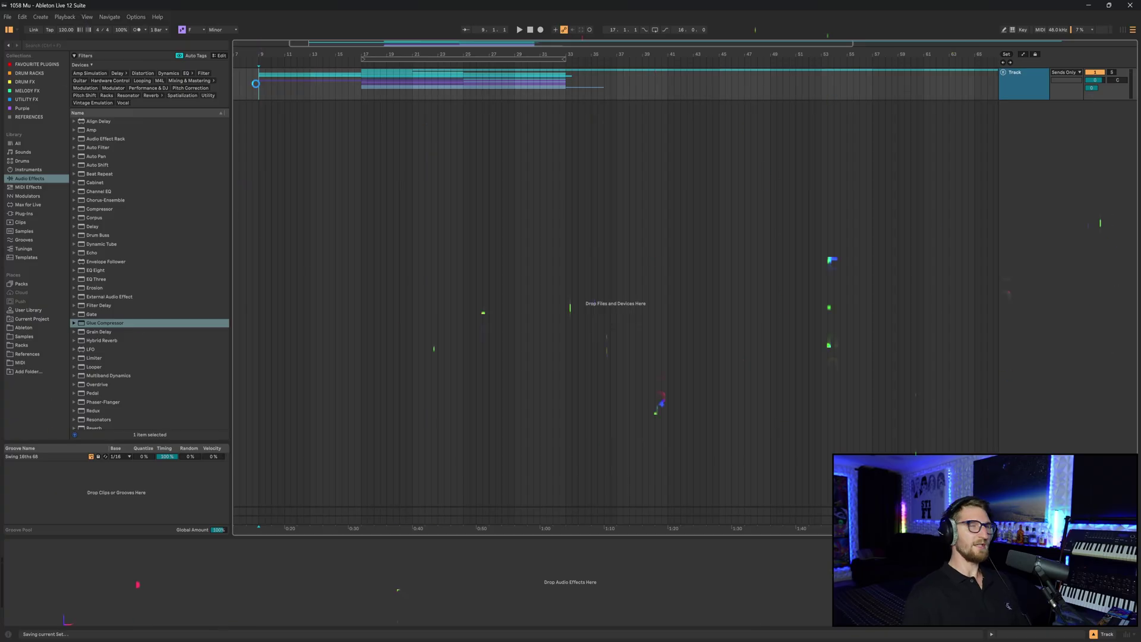